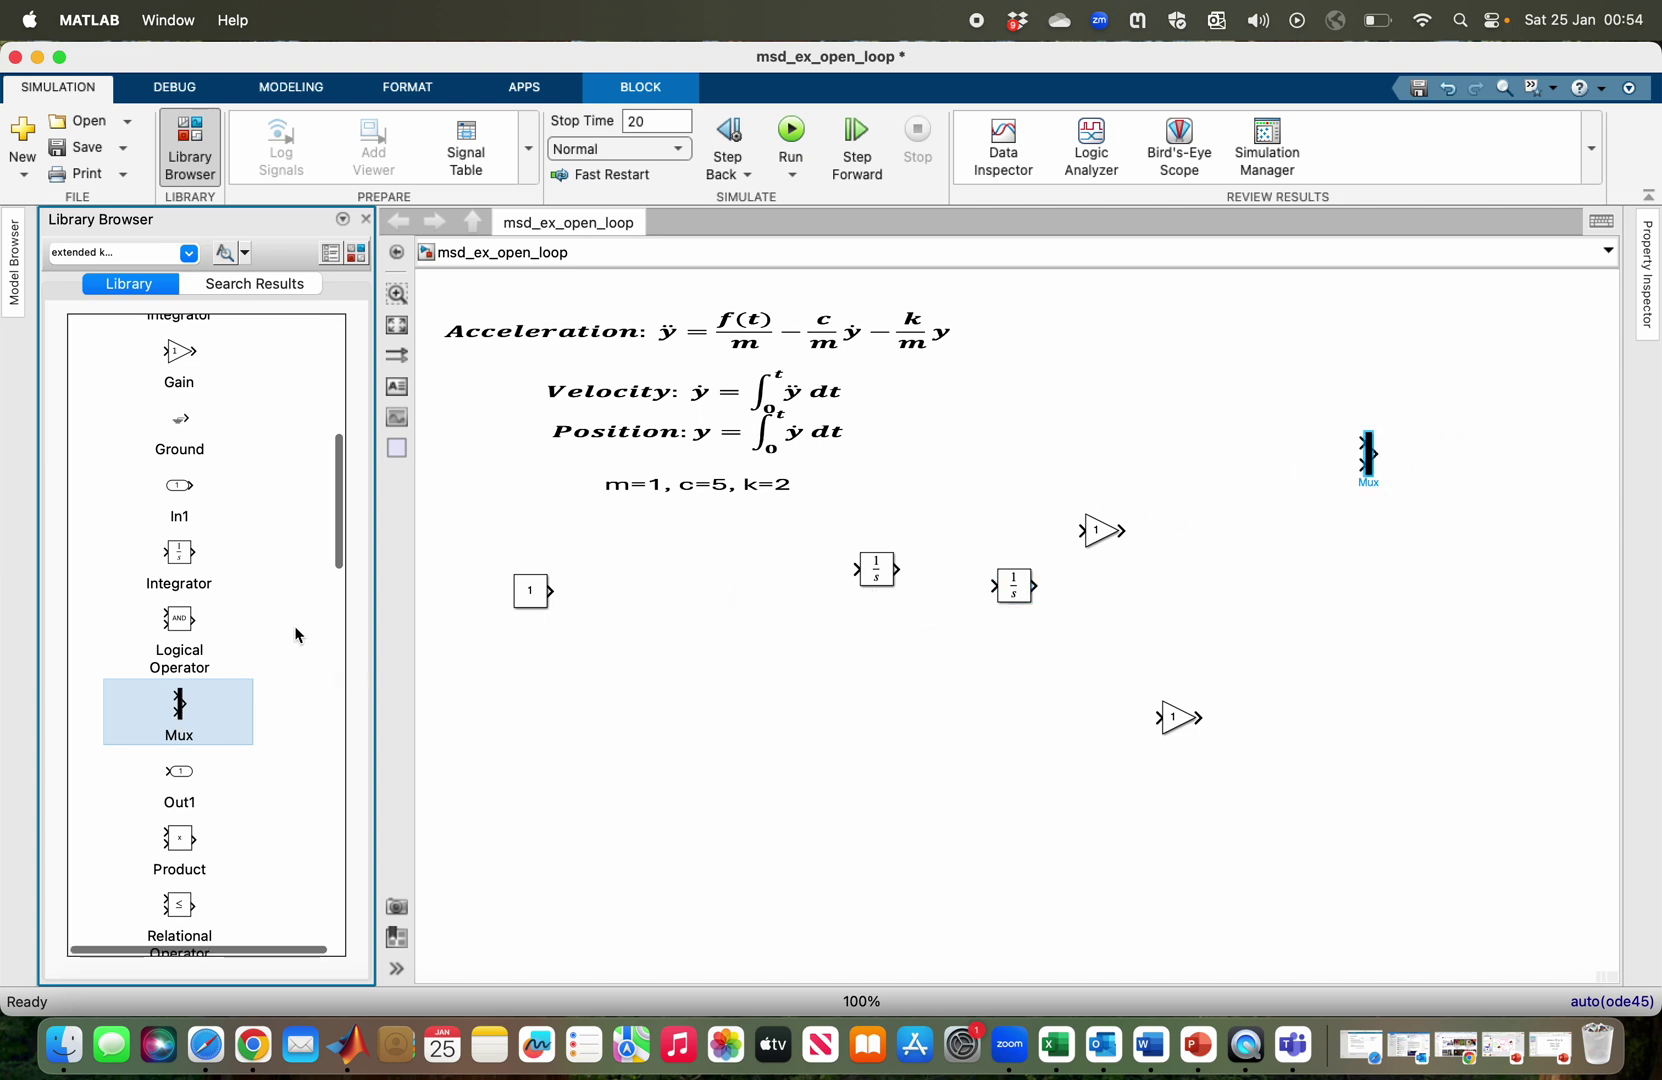
- Place a Scope block right of the Mux and a Math Operations Add block before the first integrator
left_click_drag(338, 560, 342, 646)
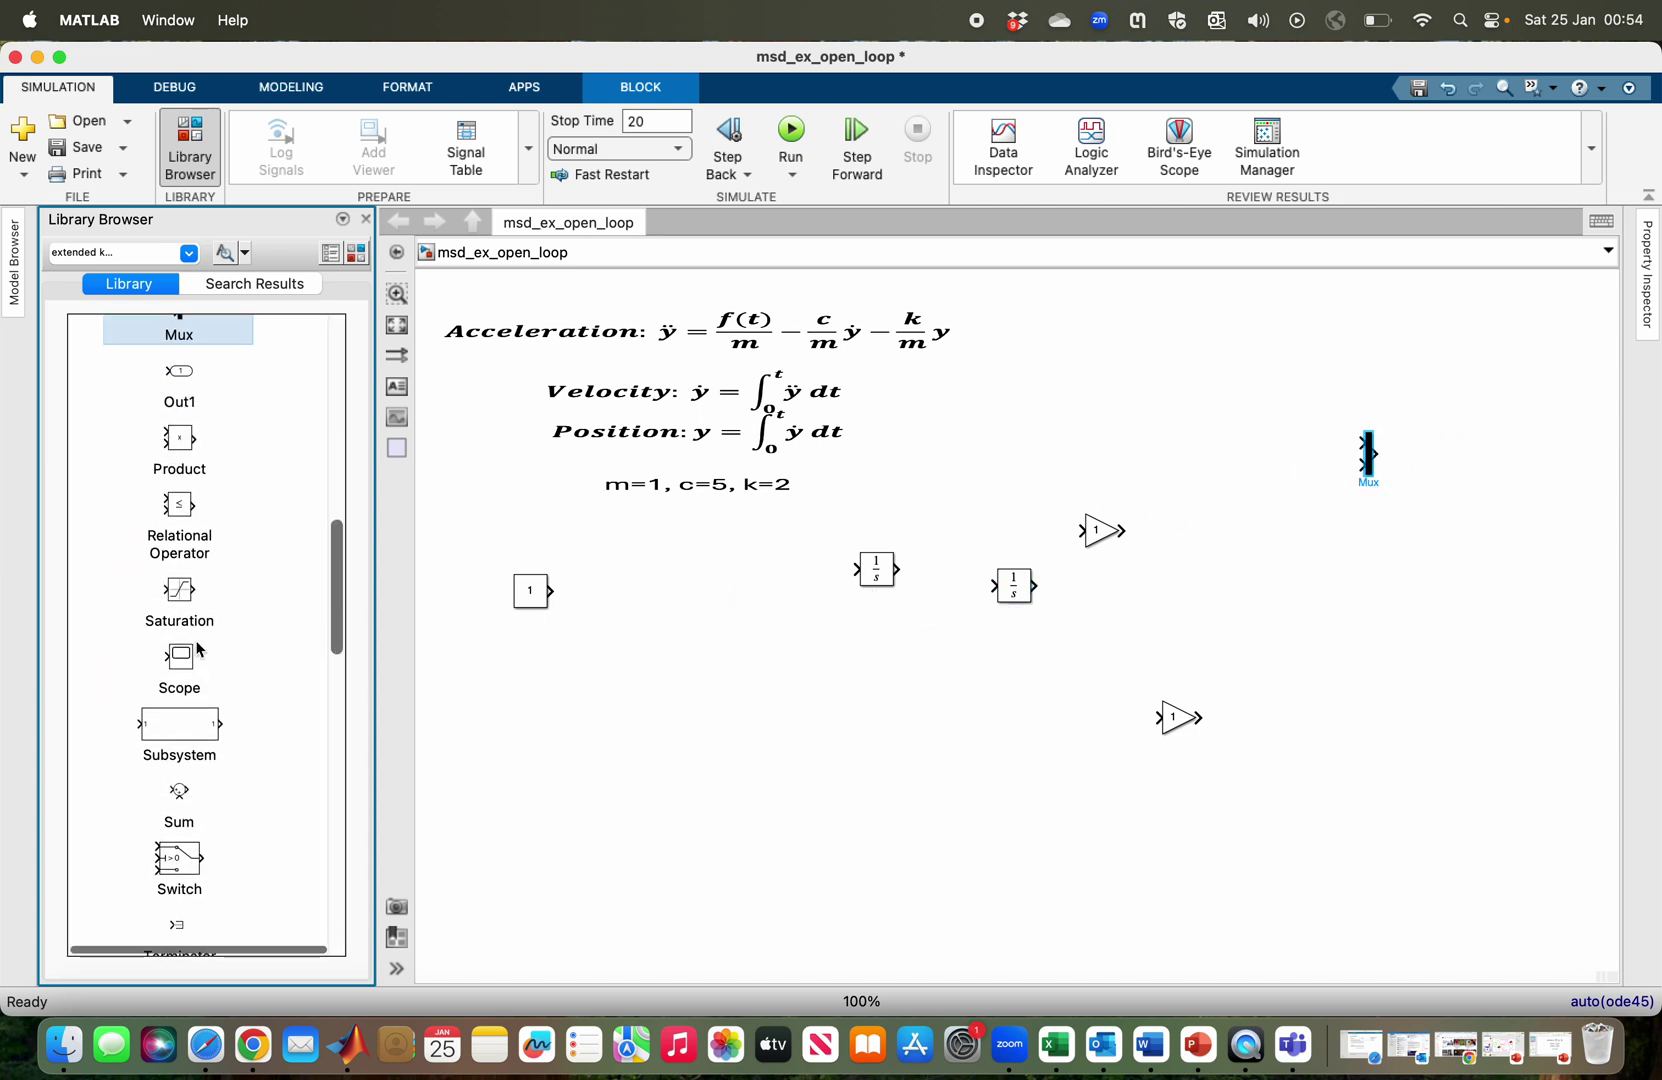
left_click_drag(180, 668, 1501, 458)
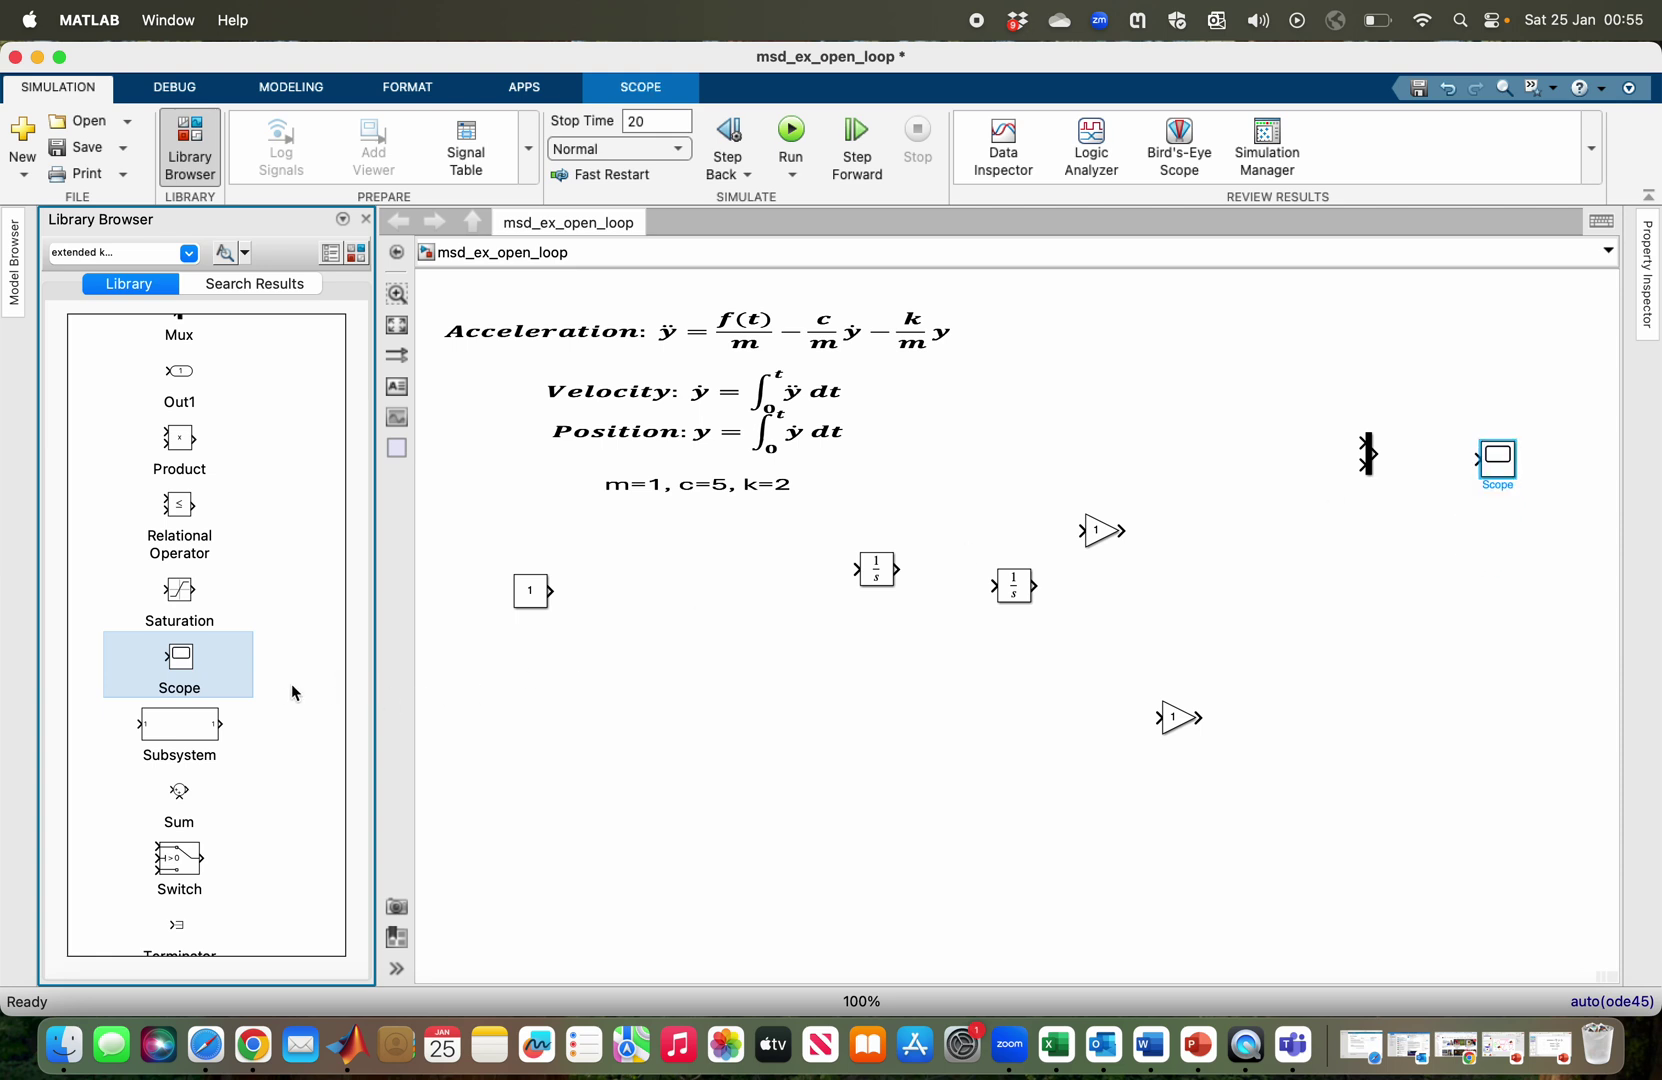
scroll(287, 694, "up", 15)
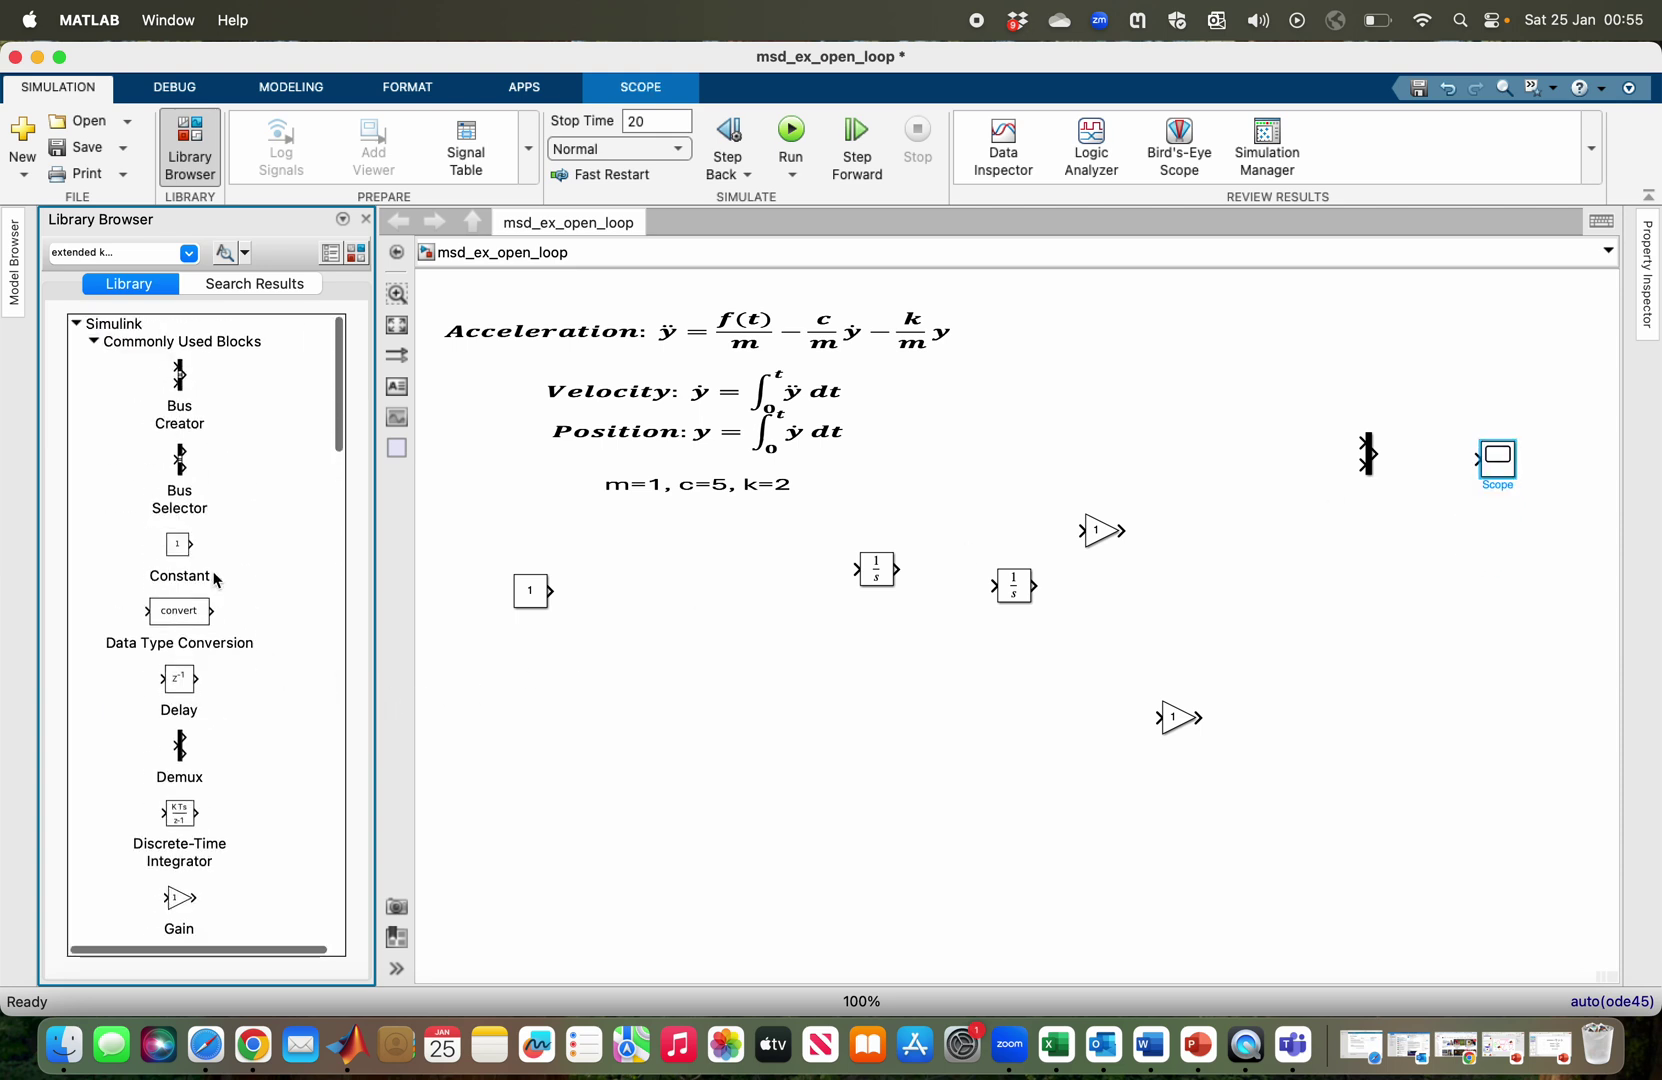
left_click(95, 344)
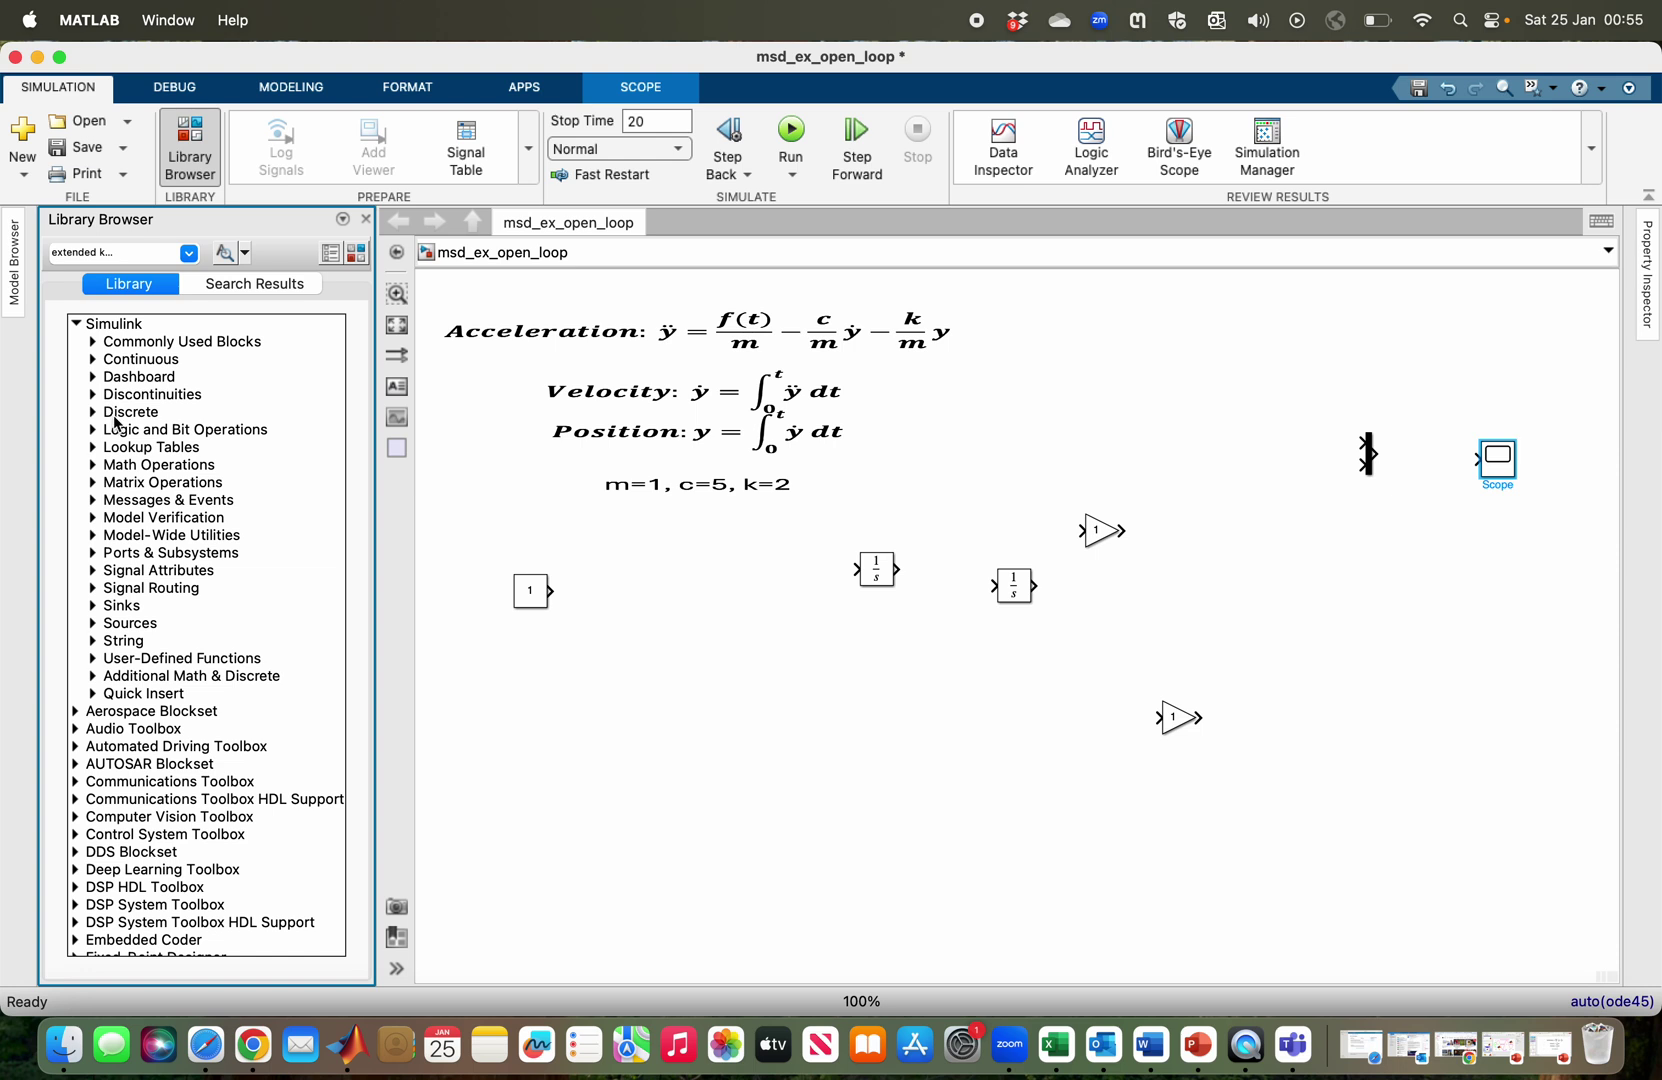
left_click(92, 466)
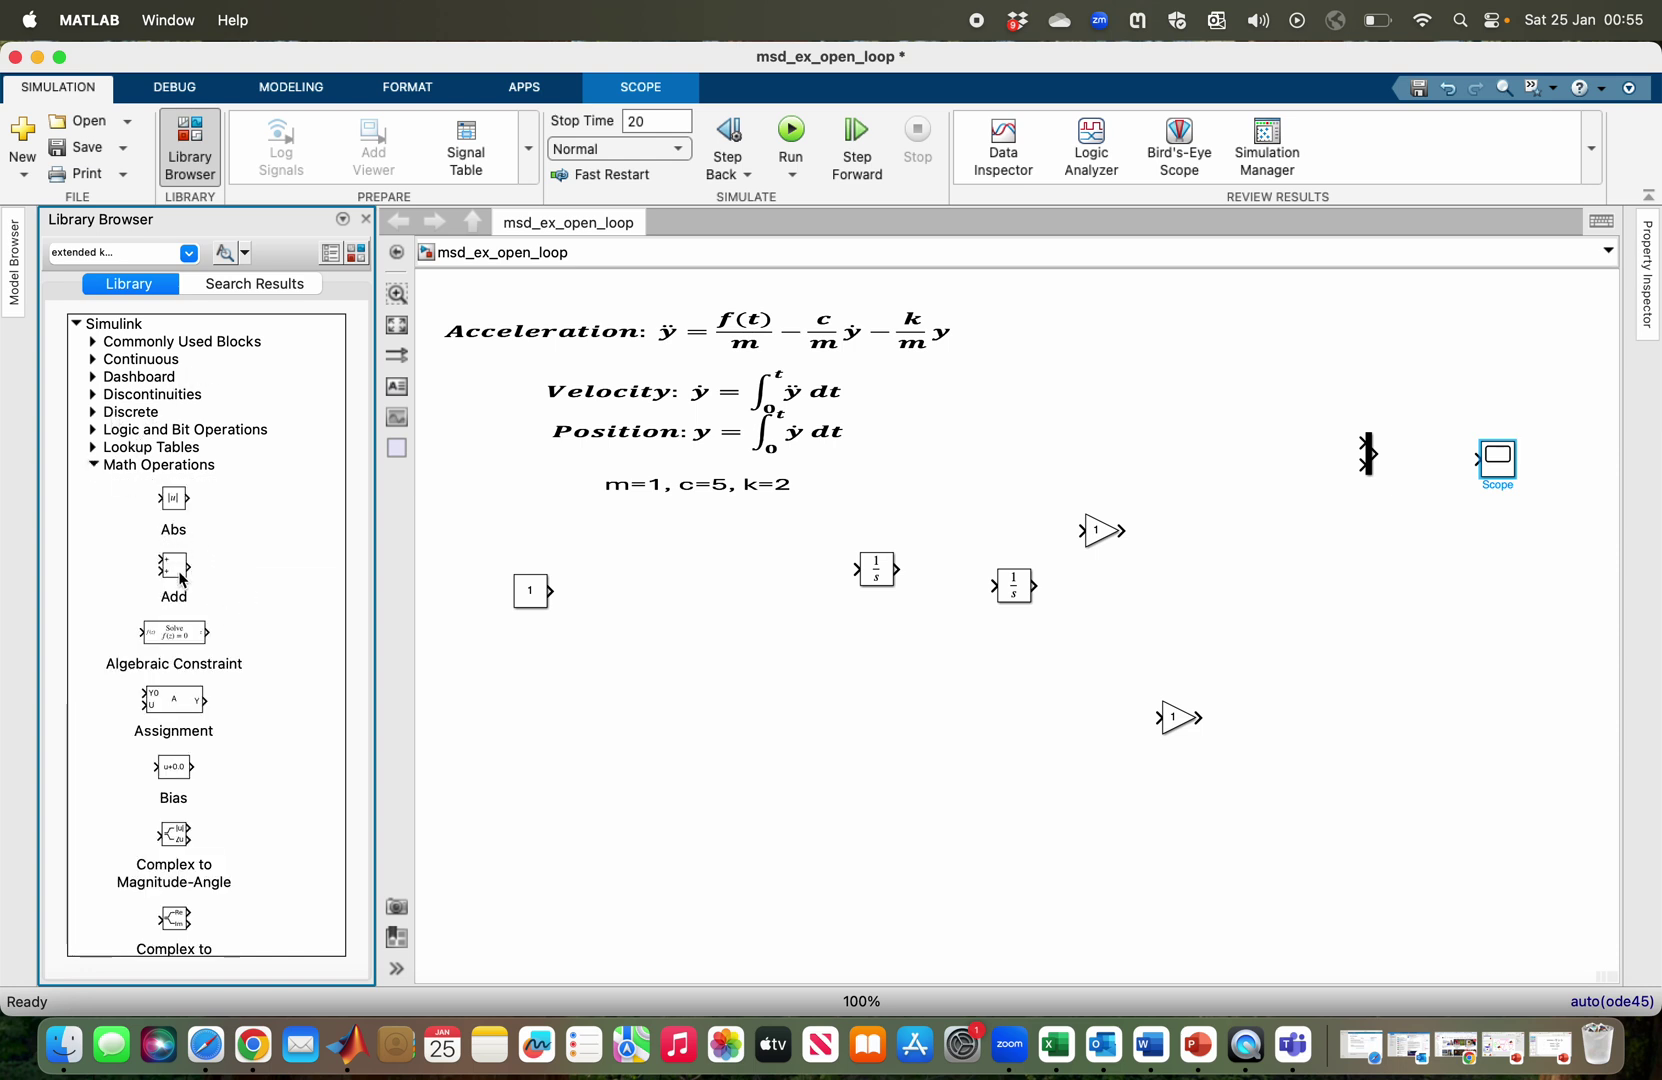
left_click_drag(183, 578, 745, 609)
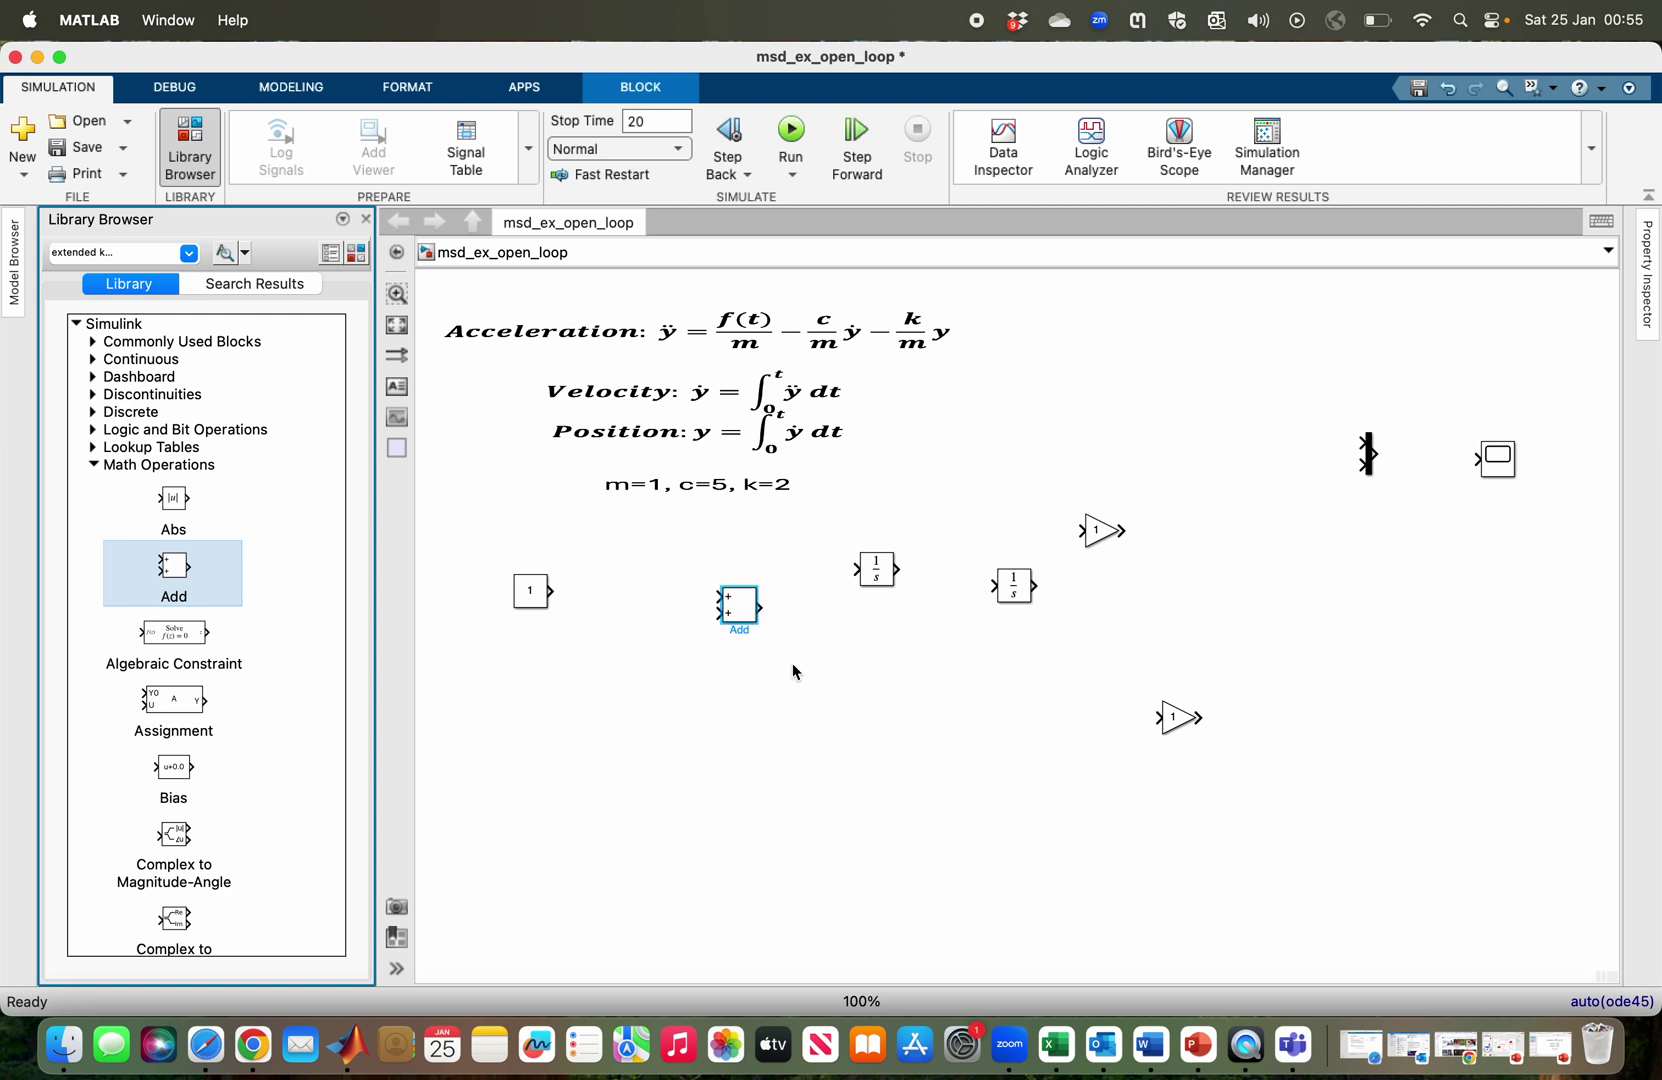
left_click(75, 323)
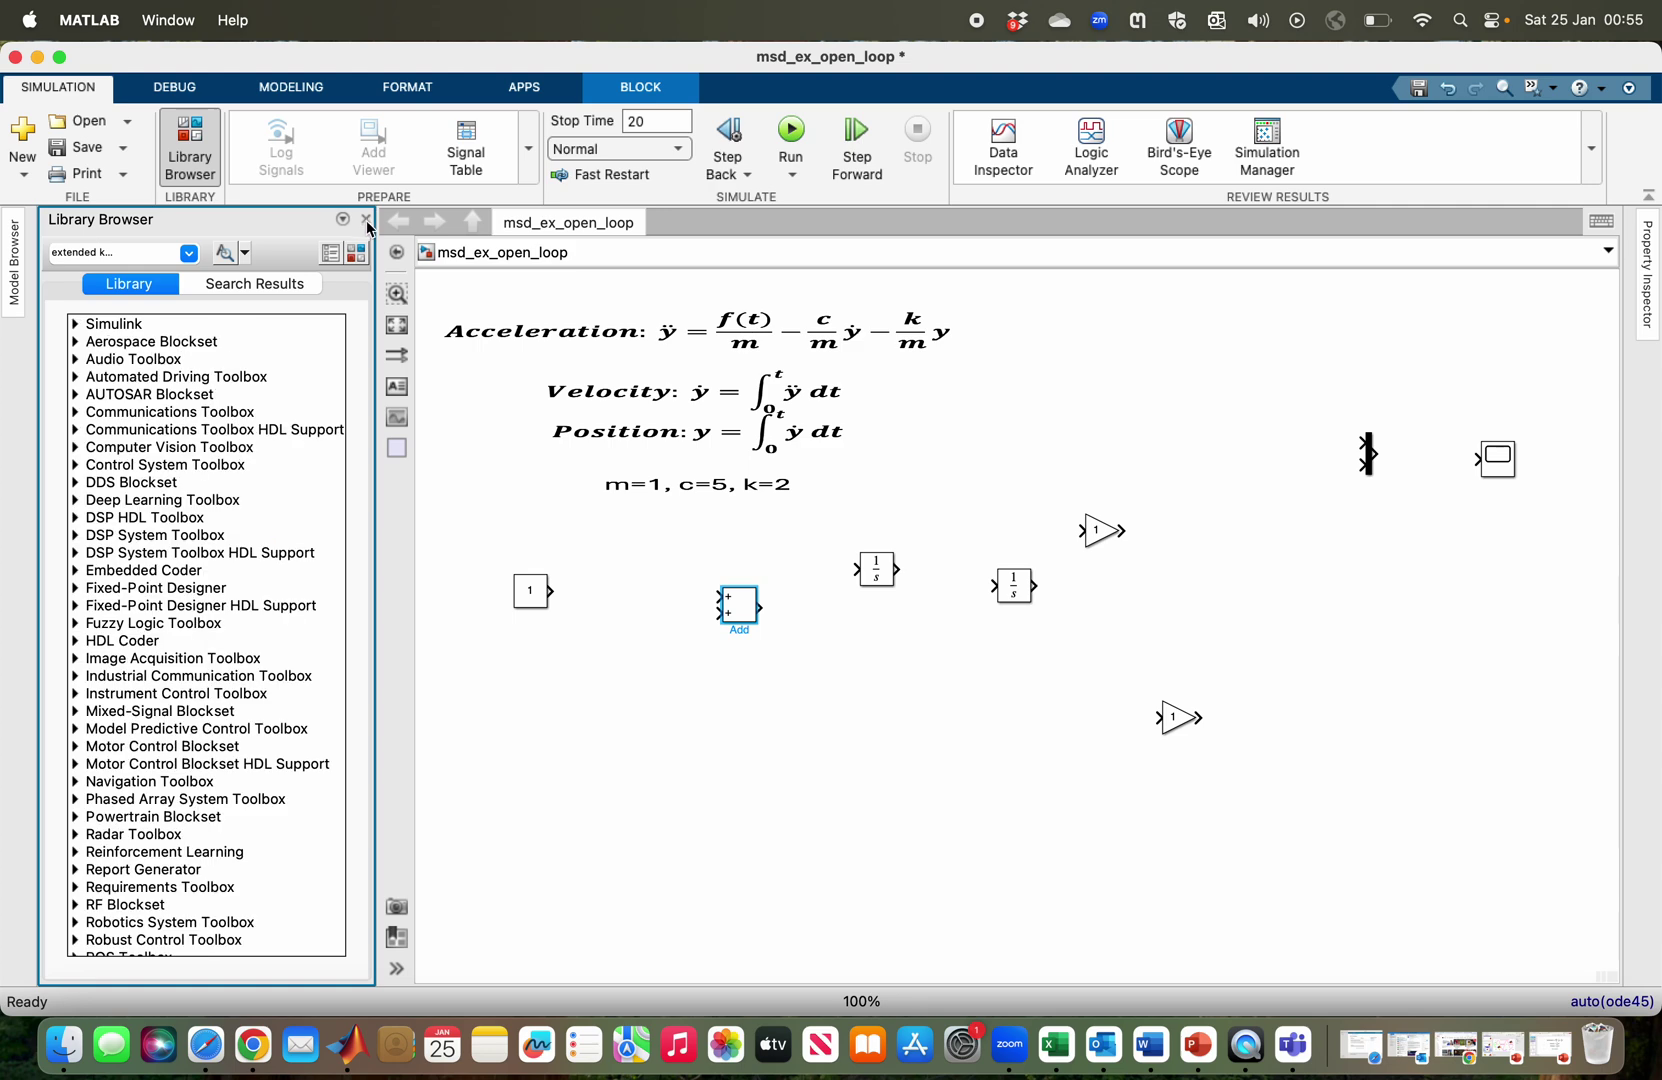
- Close the library, enlarge the Add block, and rename it Summer in 20-point text
left_click(366, 220)
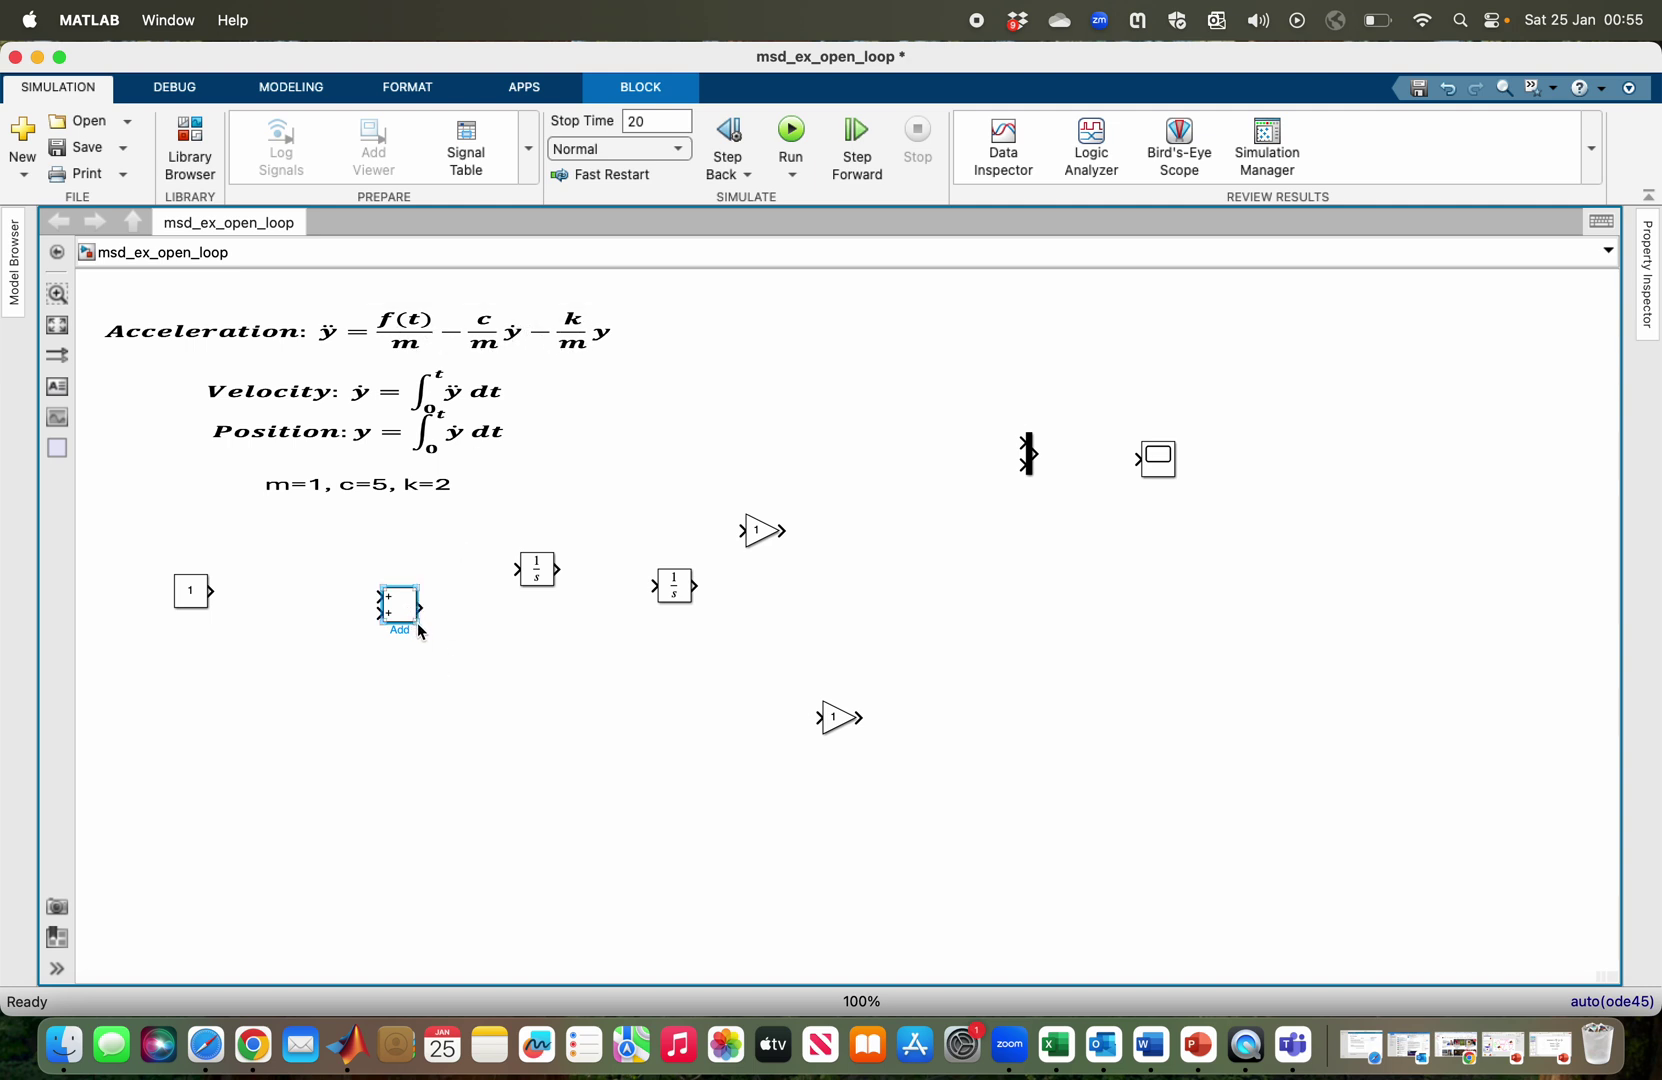
left_click_drag(419, 624, 526, 730)
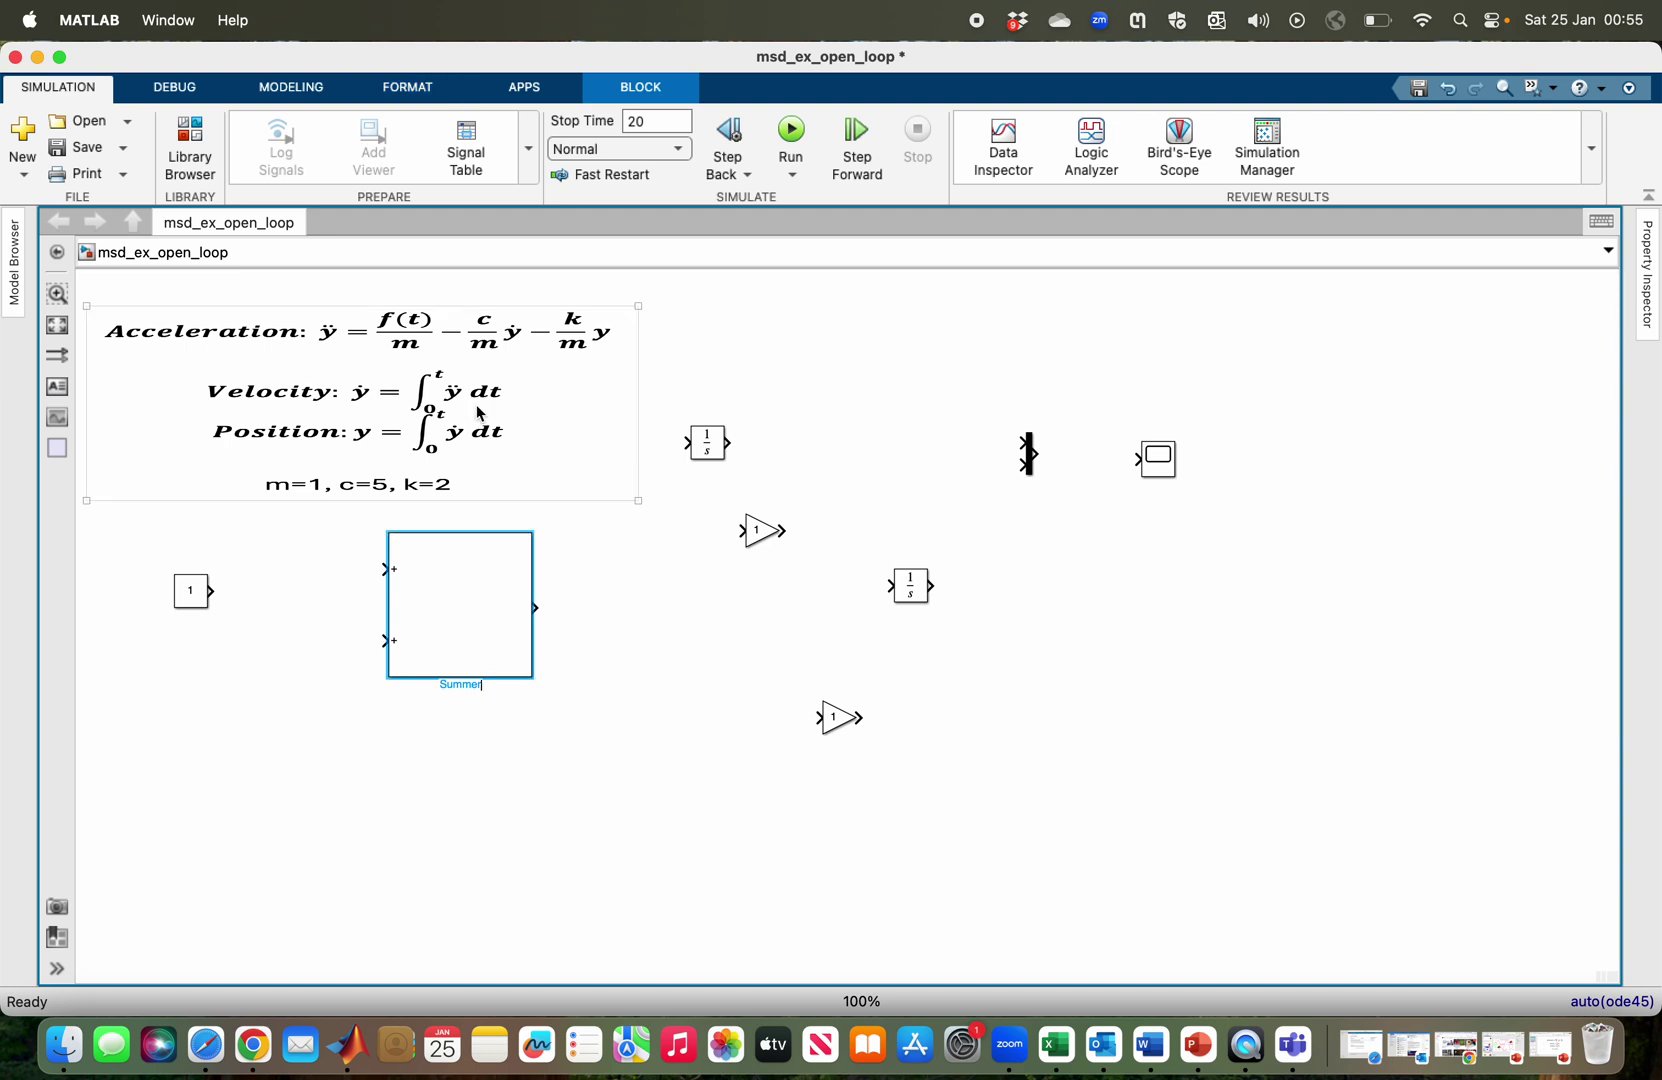
key("Return")
left_click(427, 92)
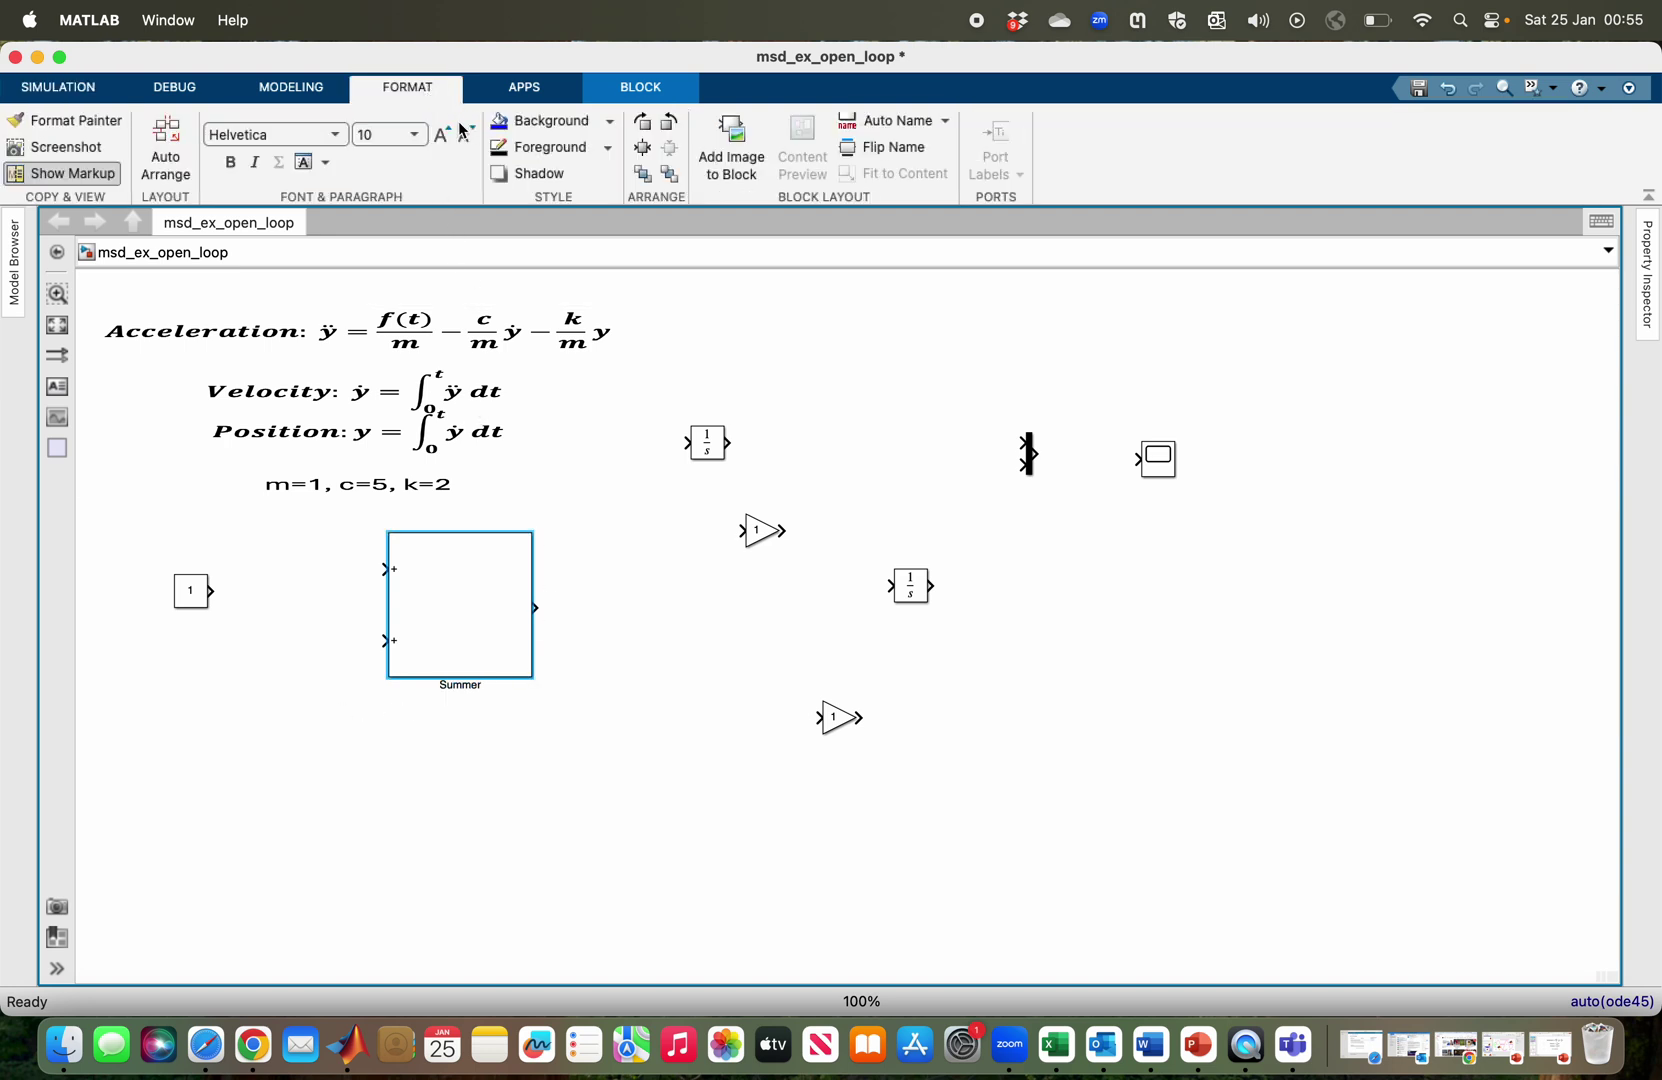
left_click(418, 136)
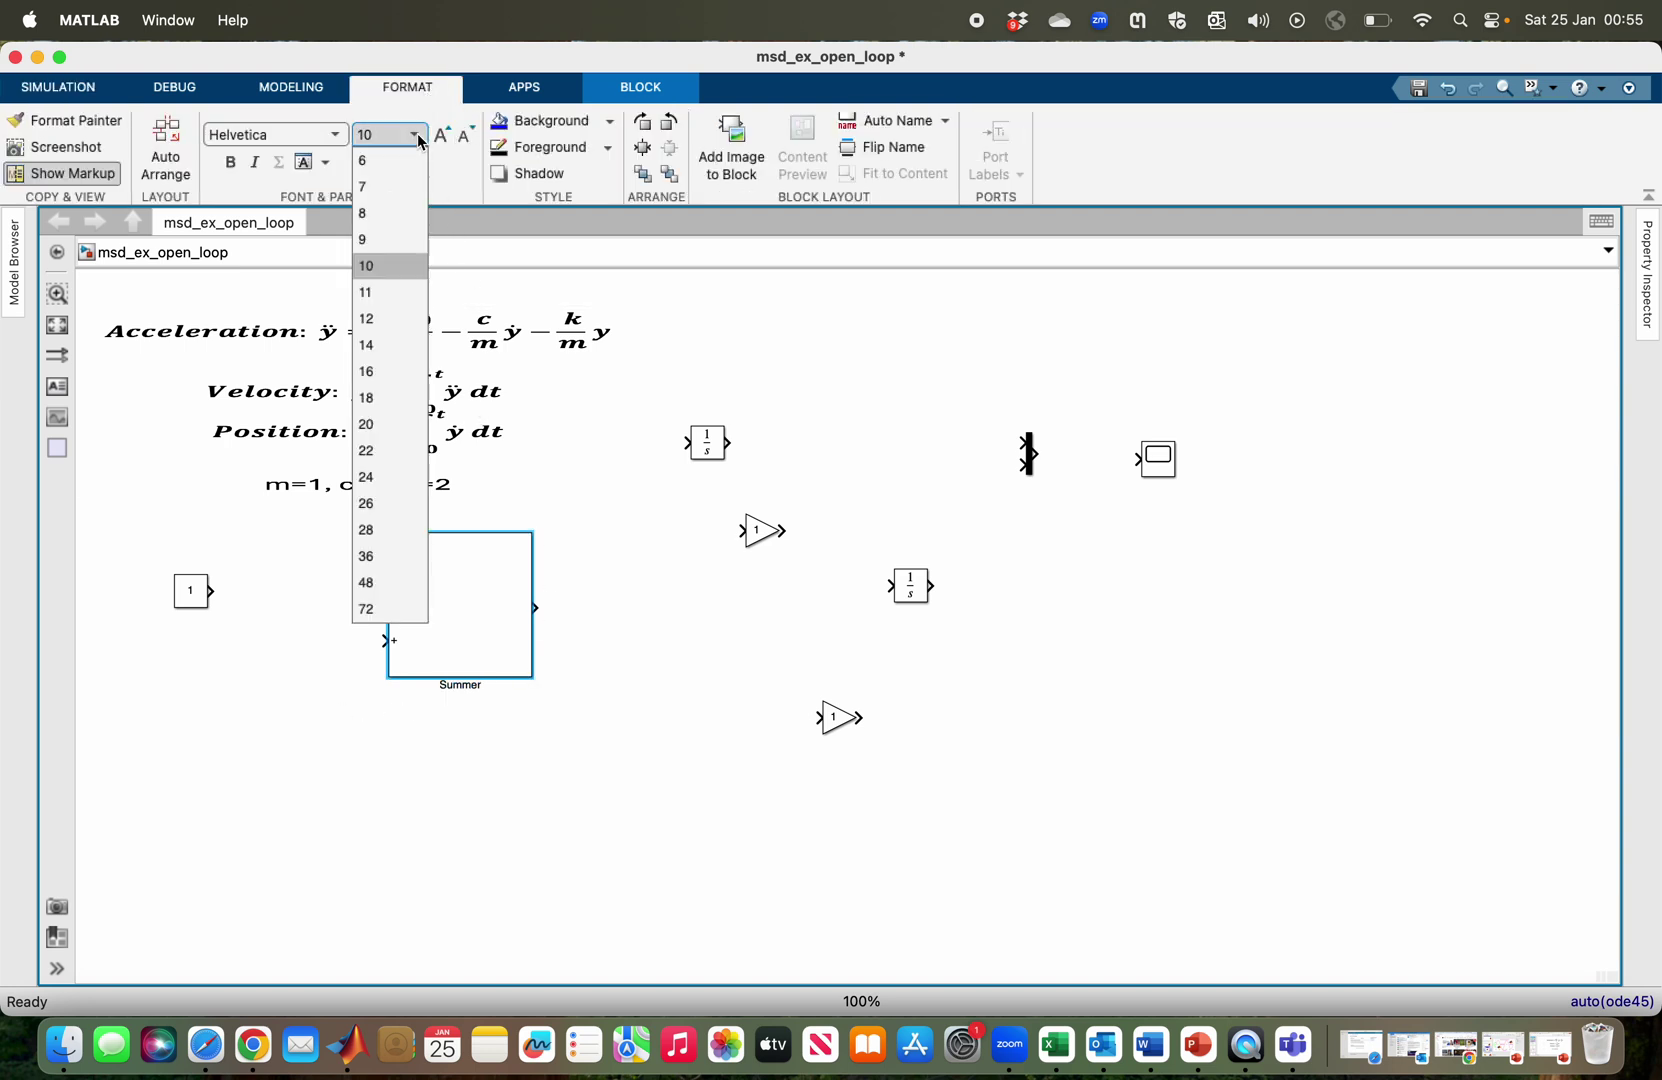
left_click(384, 423)
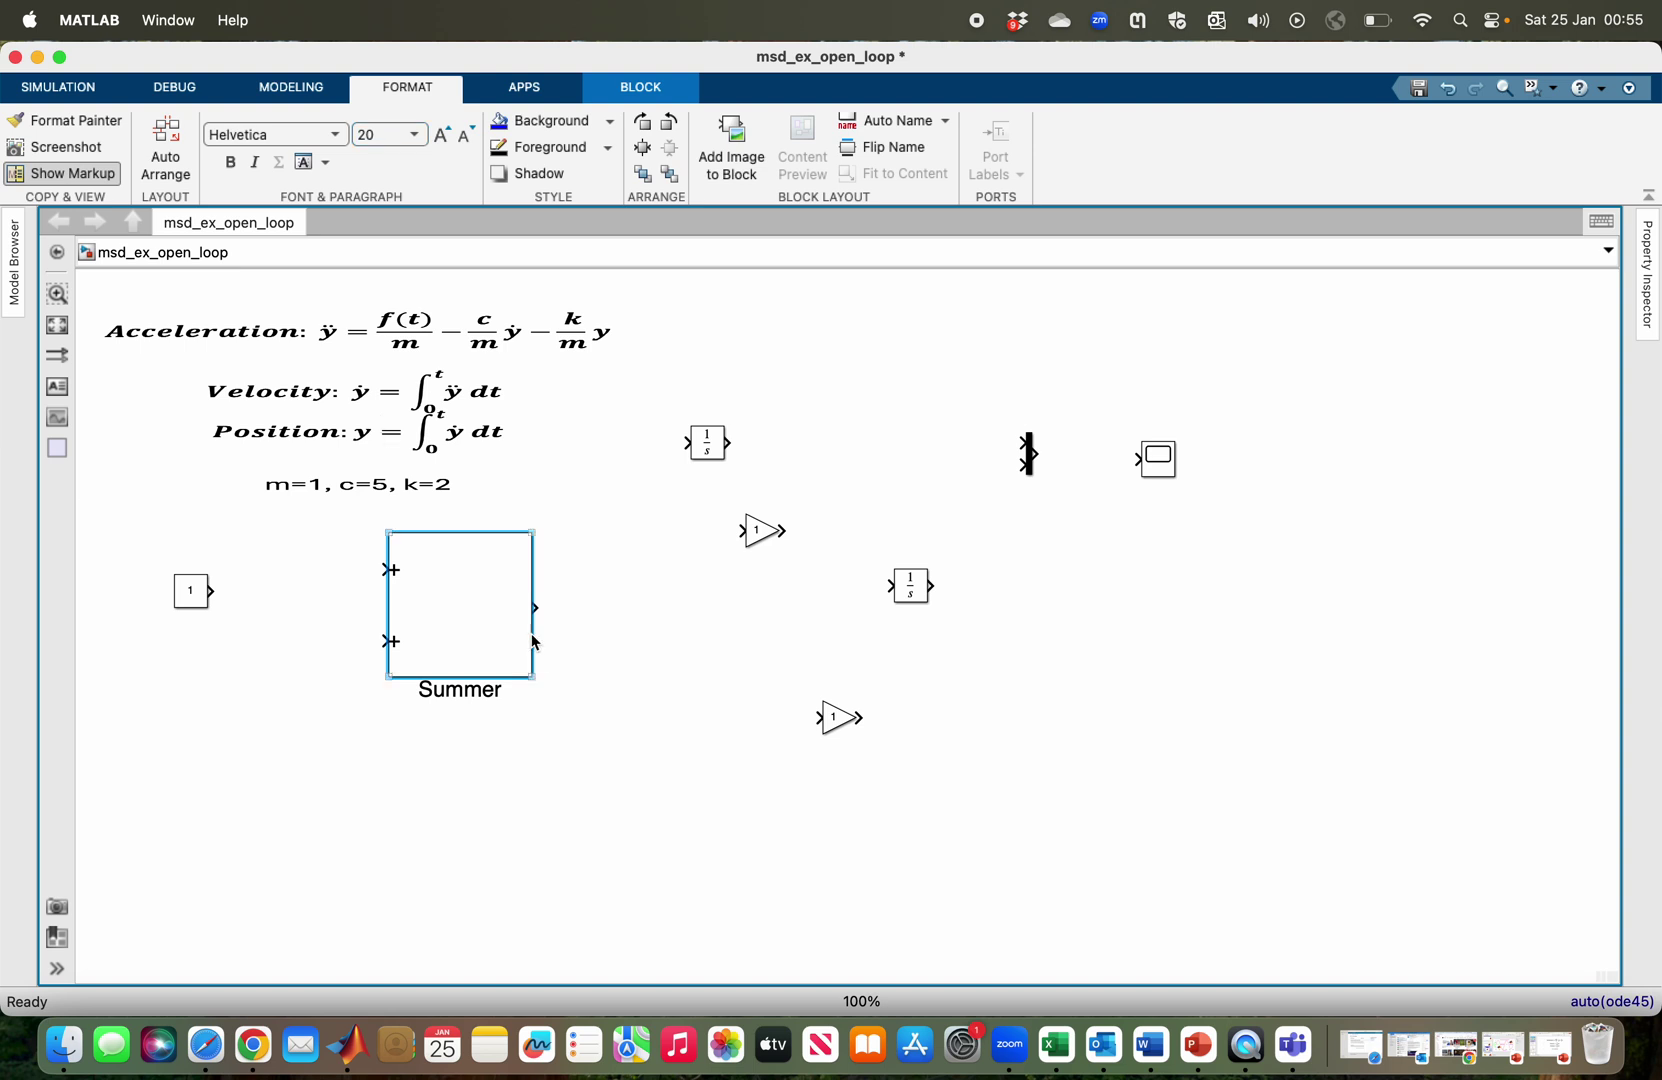
- Set Summer's list of signs to +-- so it has three inputs
double_click(415, 622)
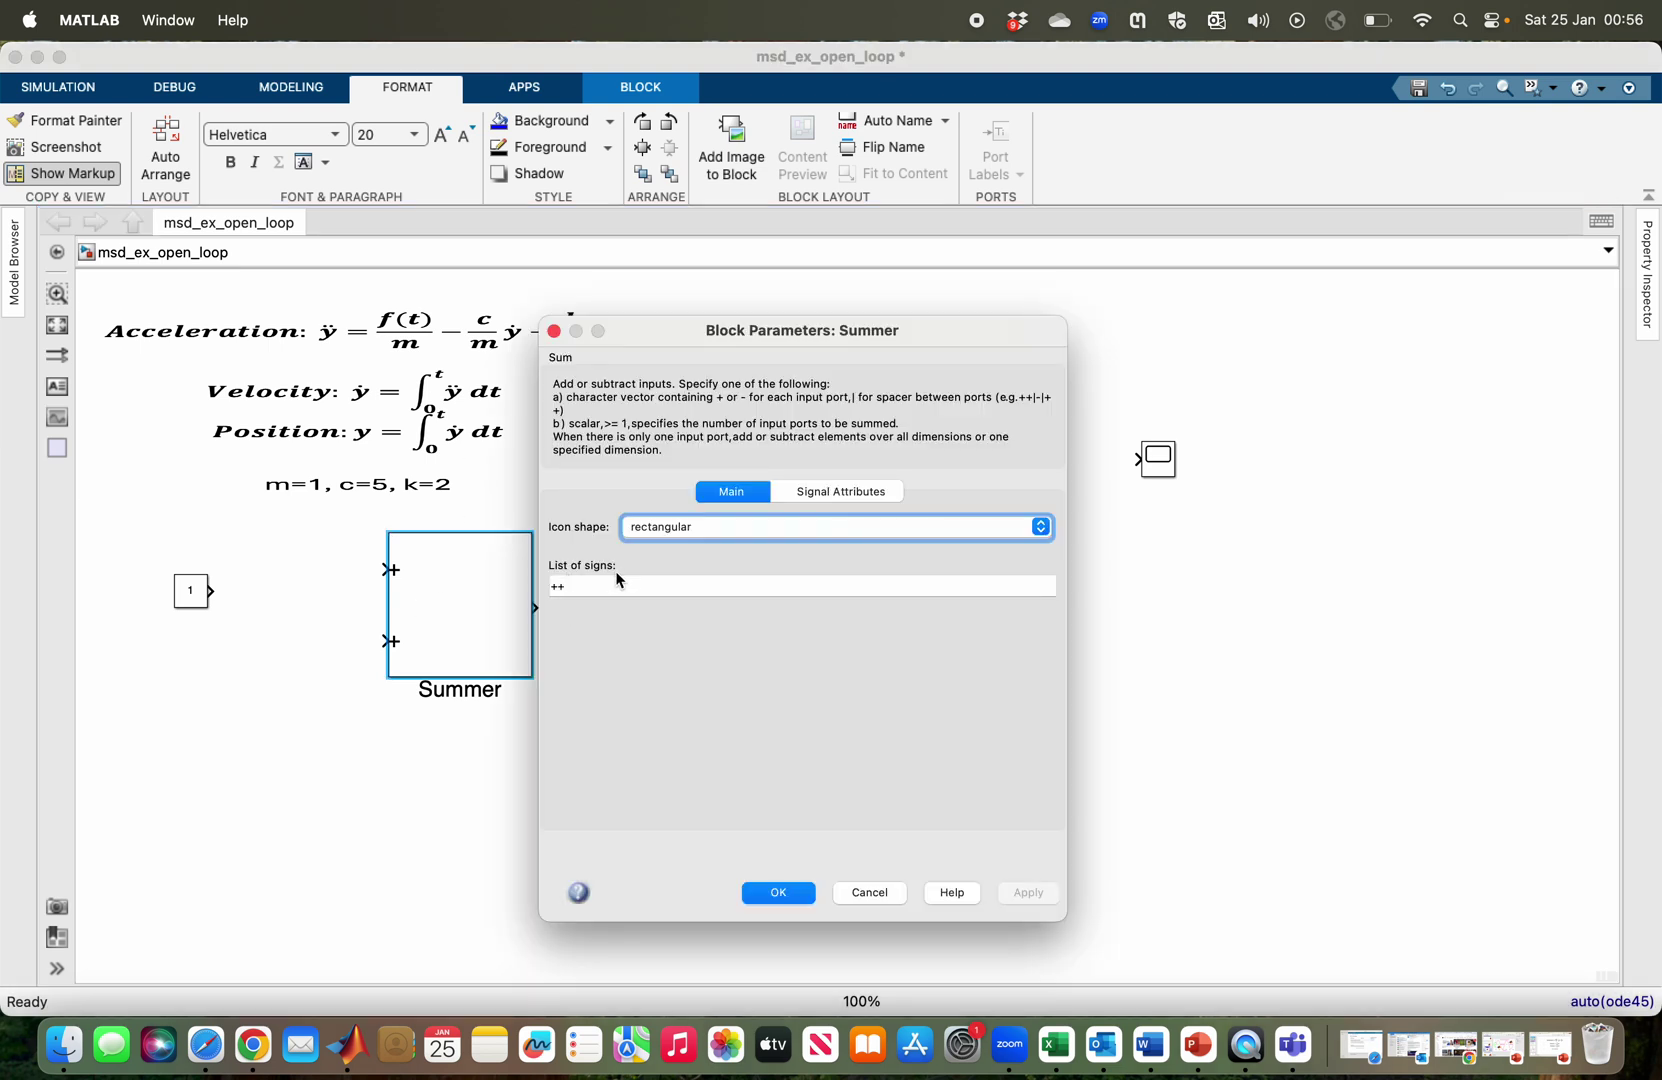
left_click(603, 584)
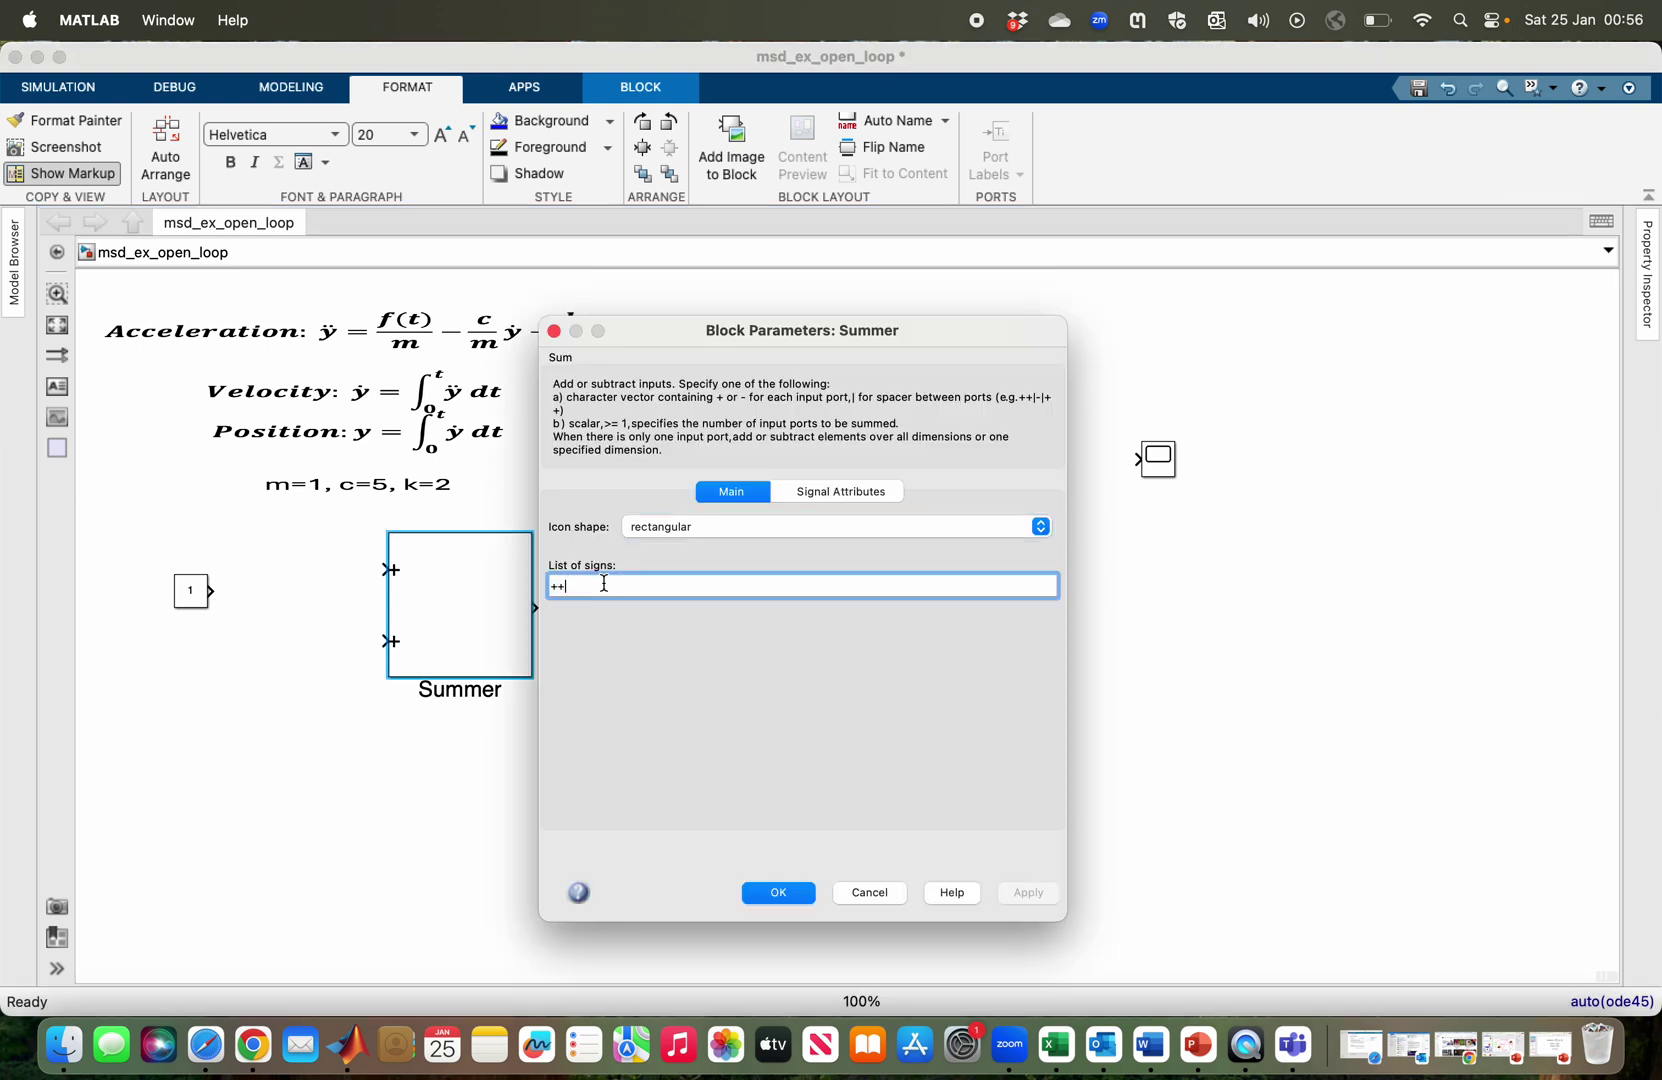
key("BackSpace")
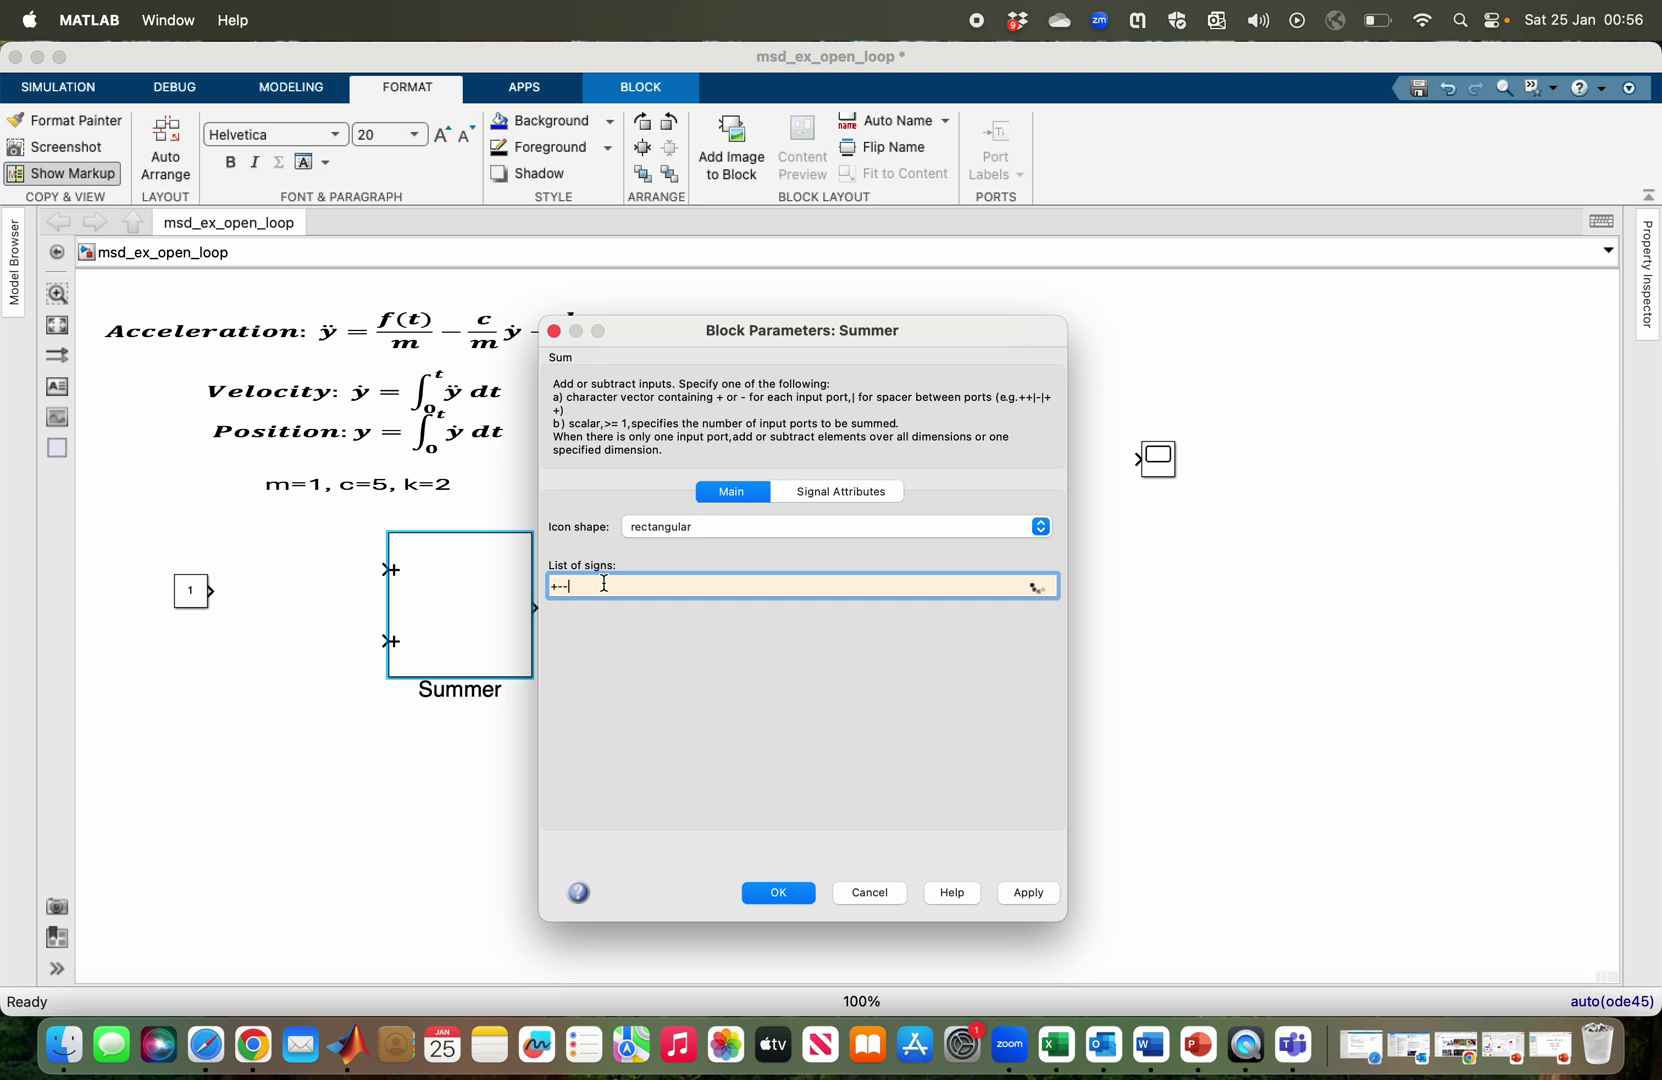
left_click(1024, 888)
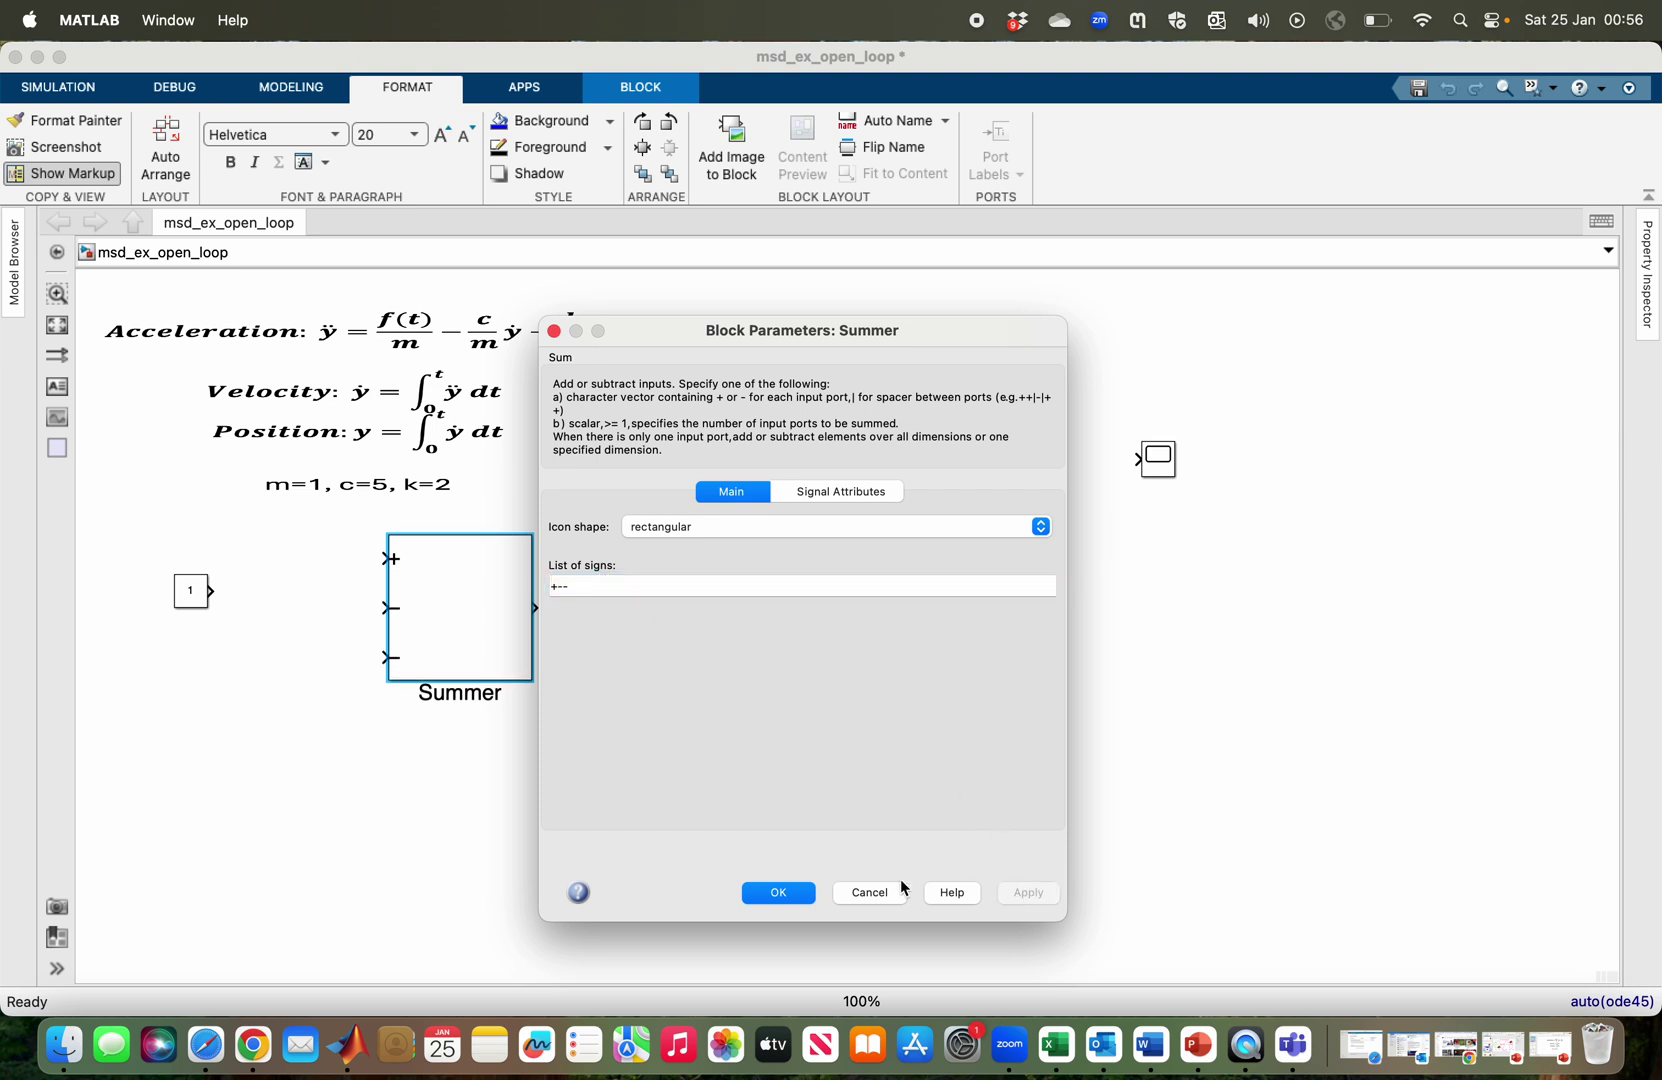
left_click(779, 893)
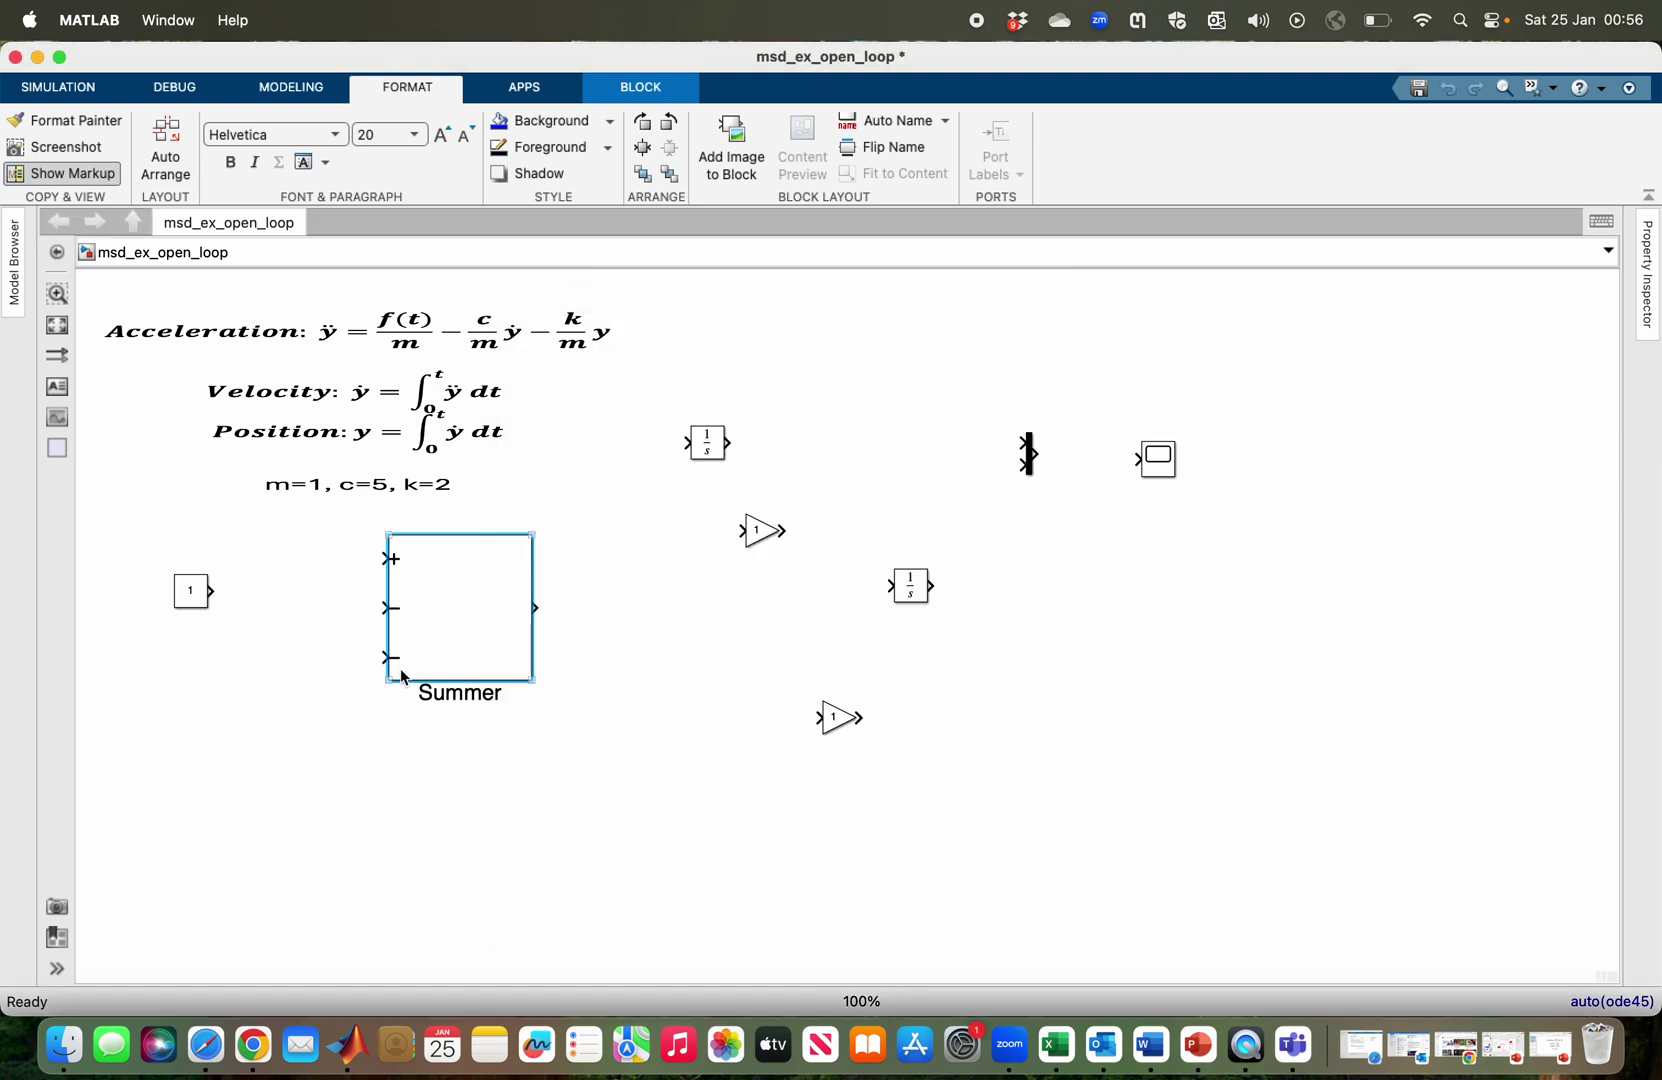
- Enlarge the constant block and rename it F/M
left_click(206, 606)
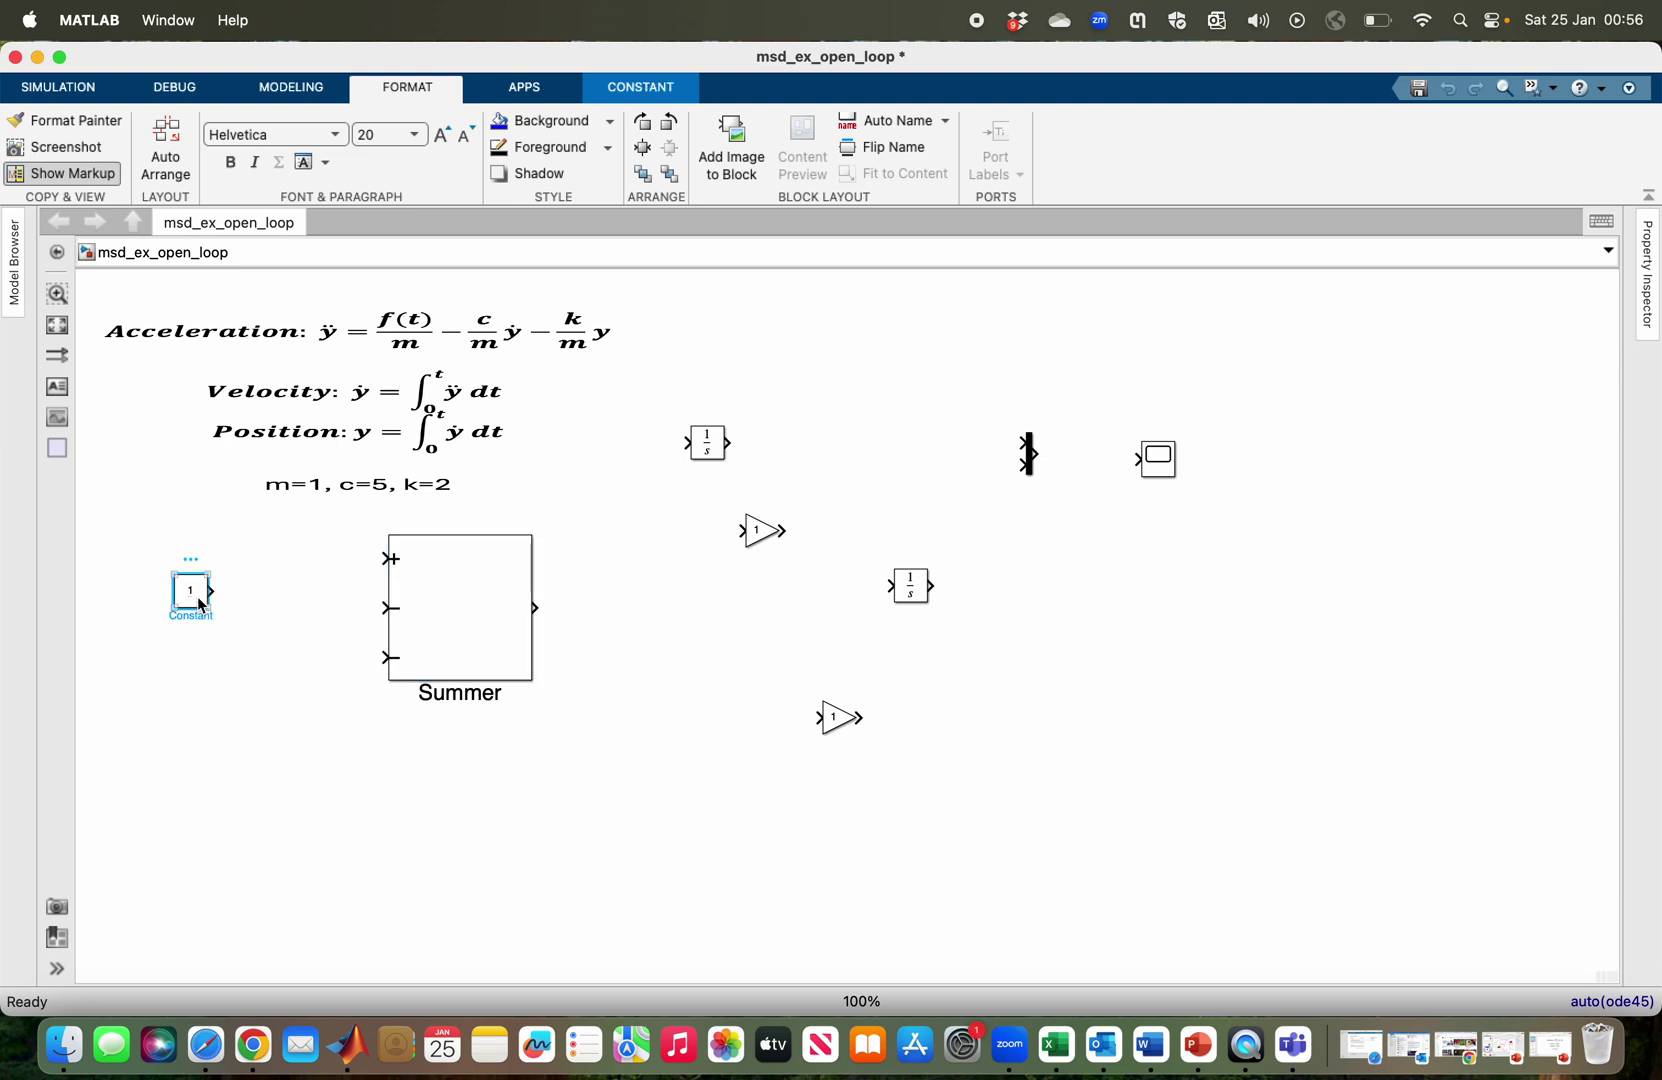
left_click_drag(209, 611, 248, 642)
double_click(231, 650)
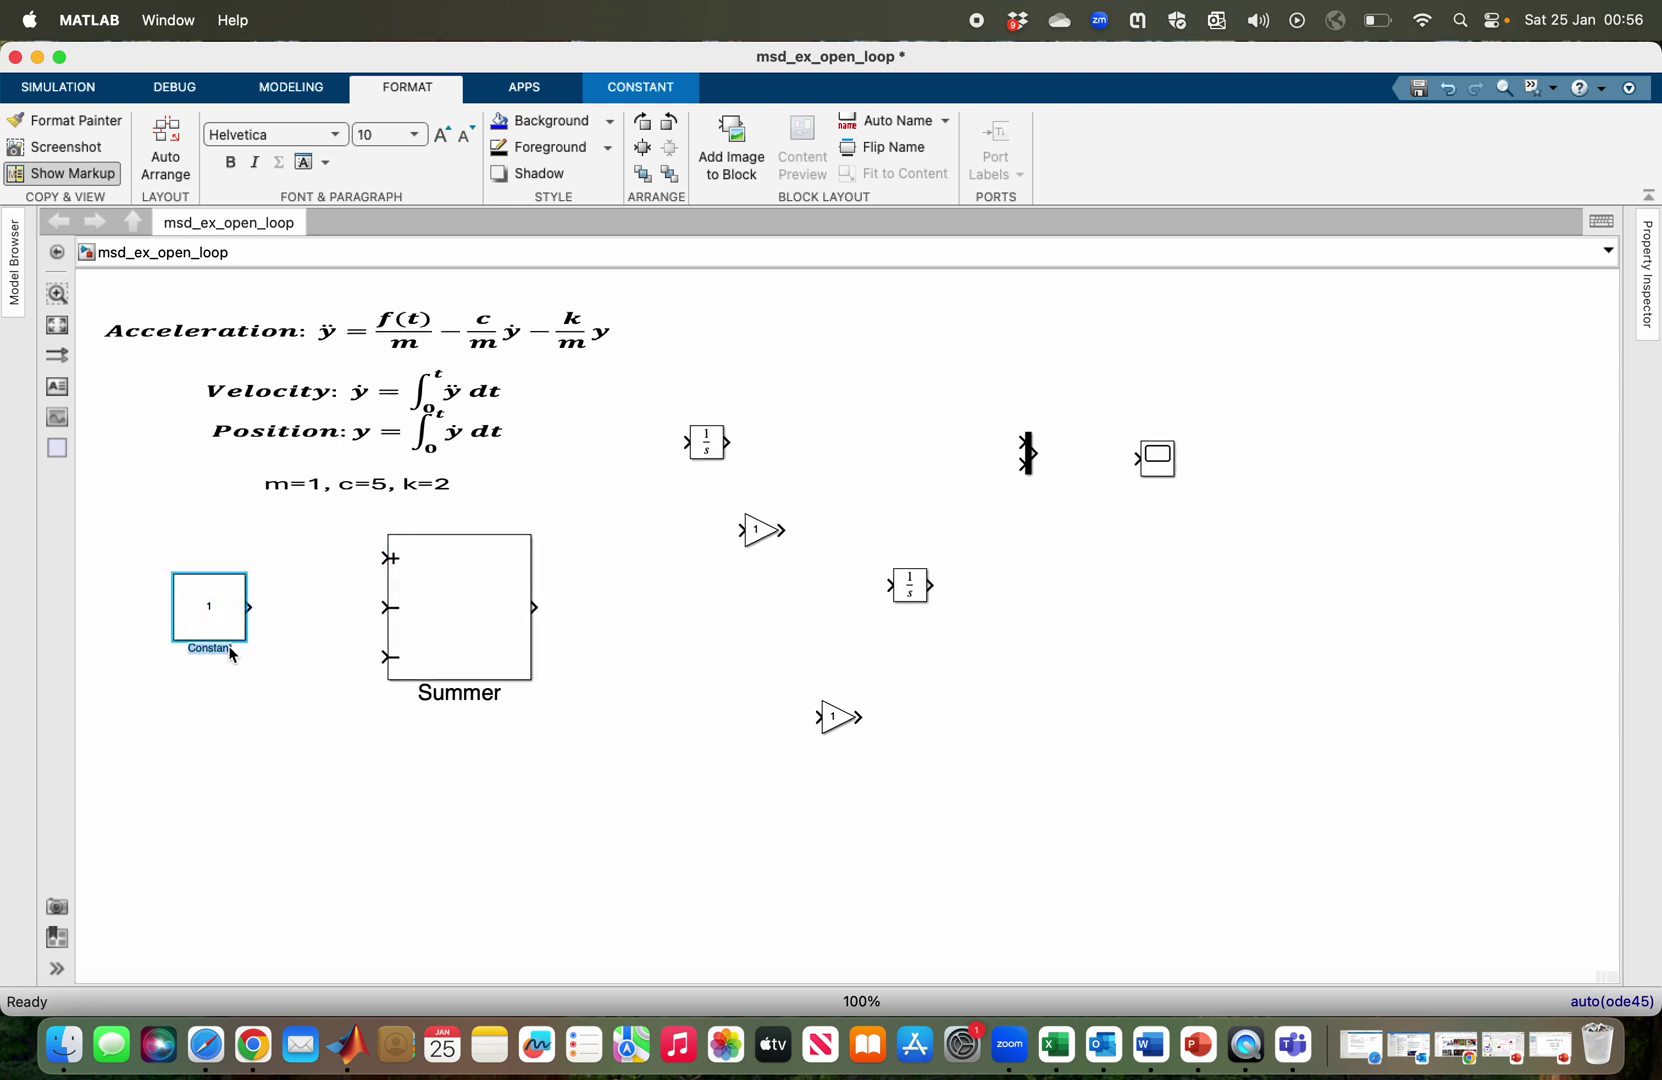
type("F/M")
left_click_drag(251, 607, 378, 557)
- Wire F/M into Summer's first (+) input, aligned level with it
left_click(198, 562)
left_click_drag(198, 562, 202, 548)
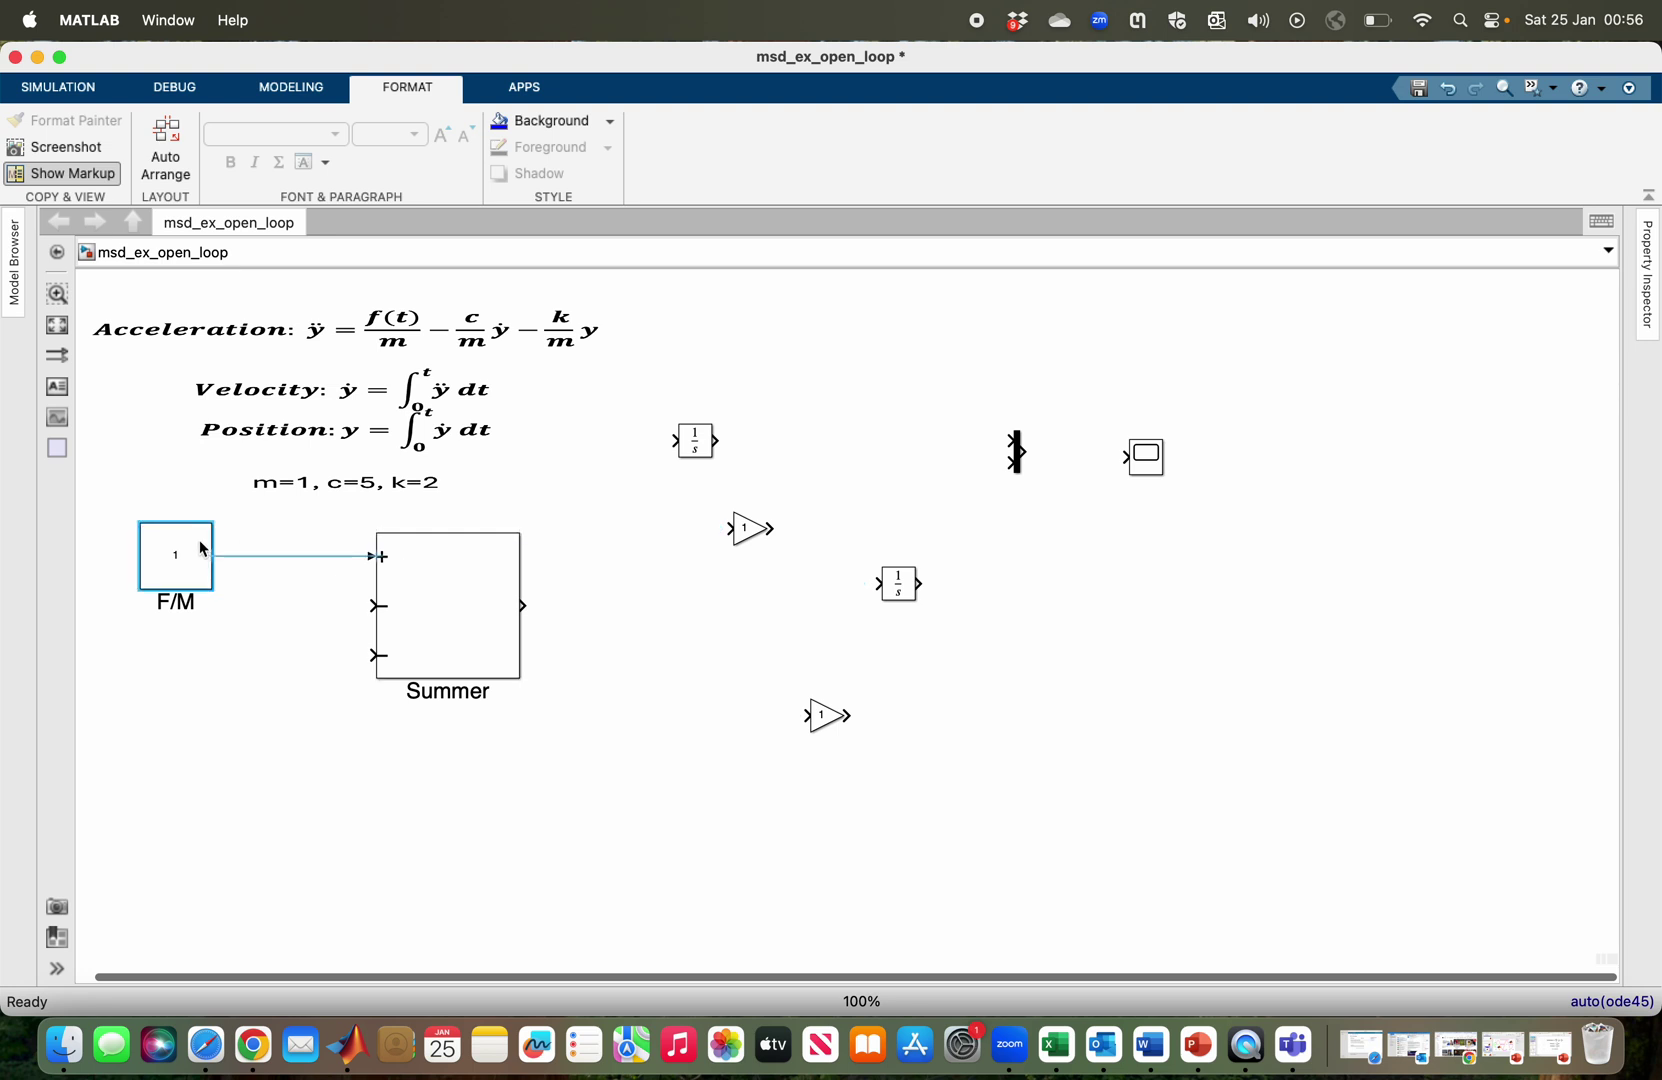
left_click(481, 342)
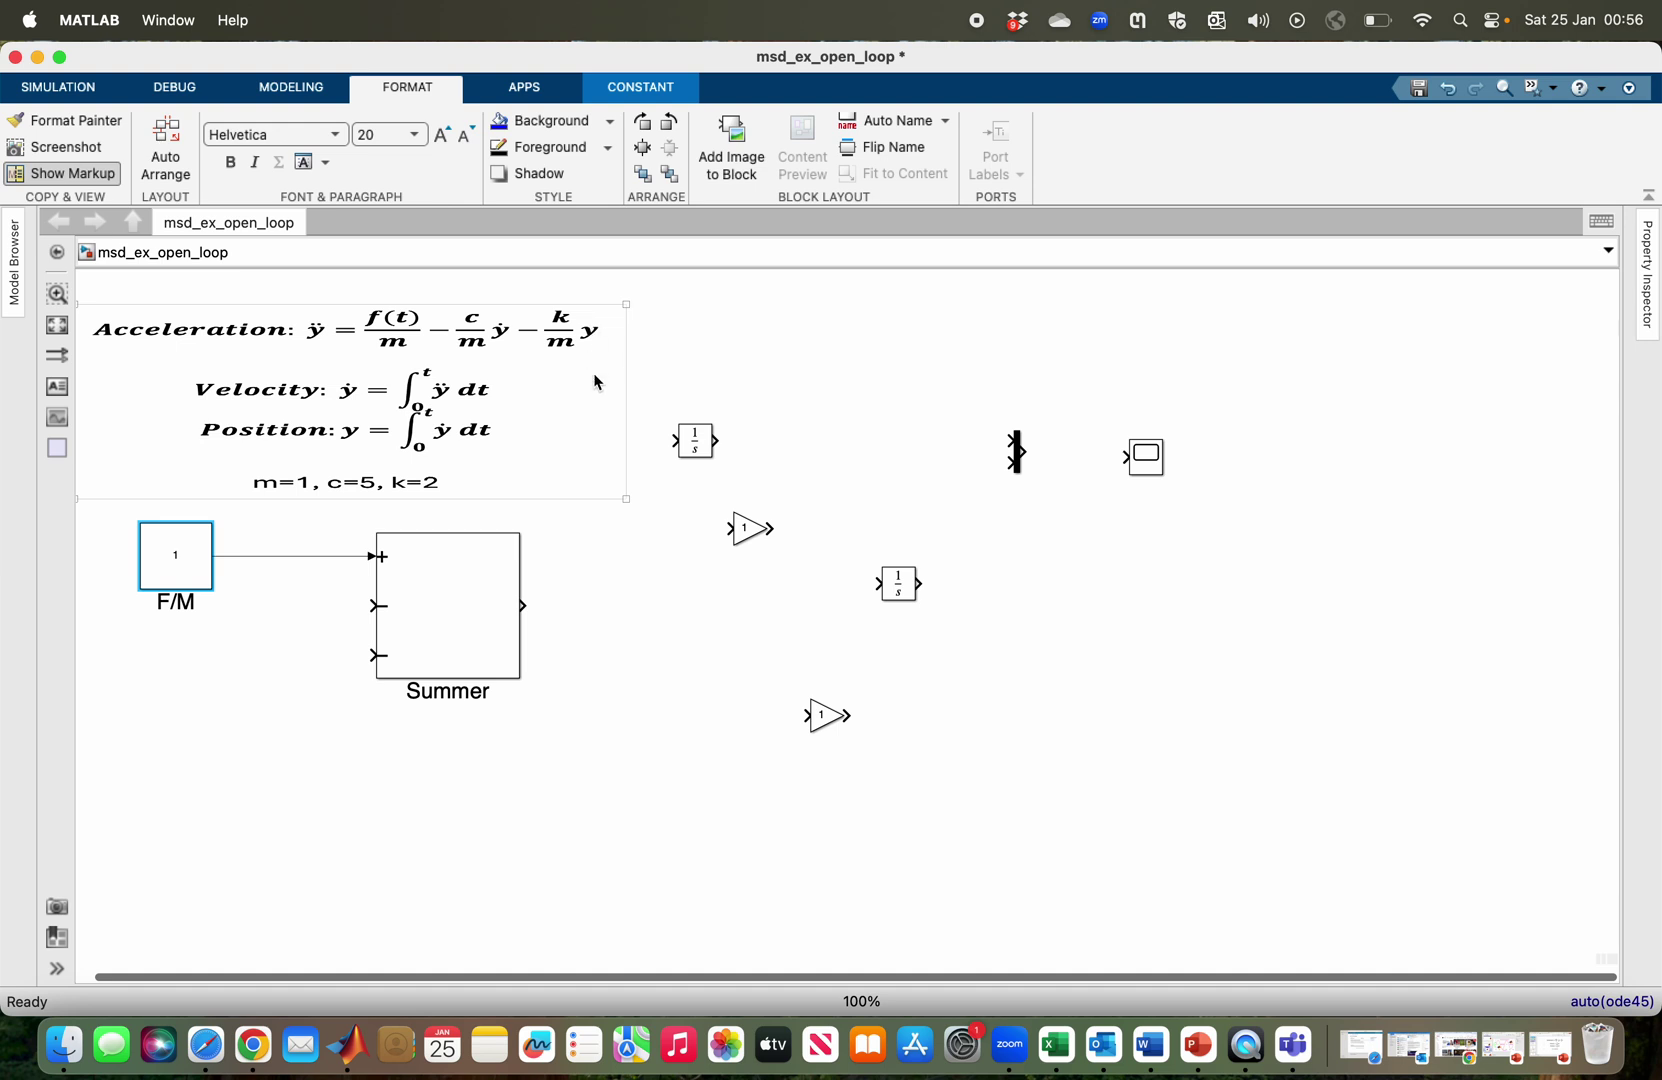
left_click(640, 428)
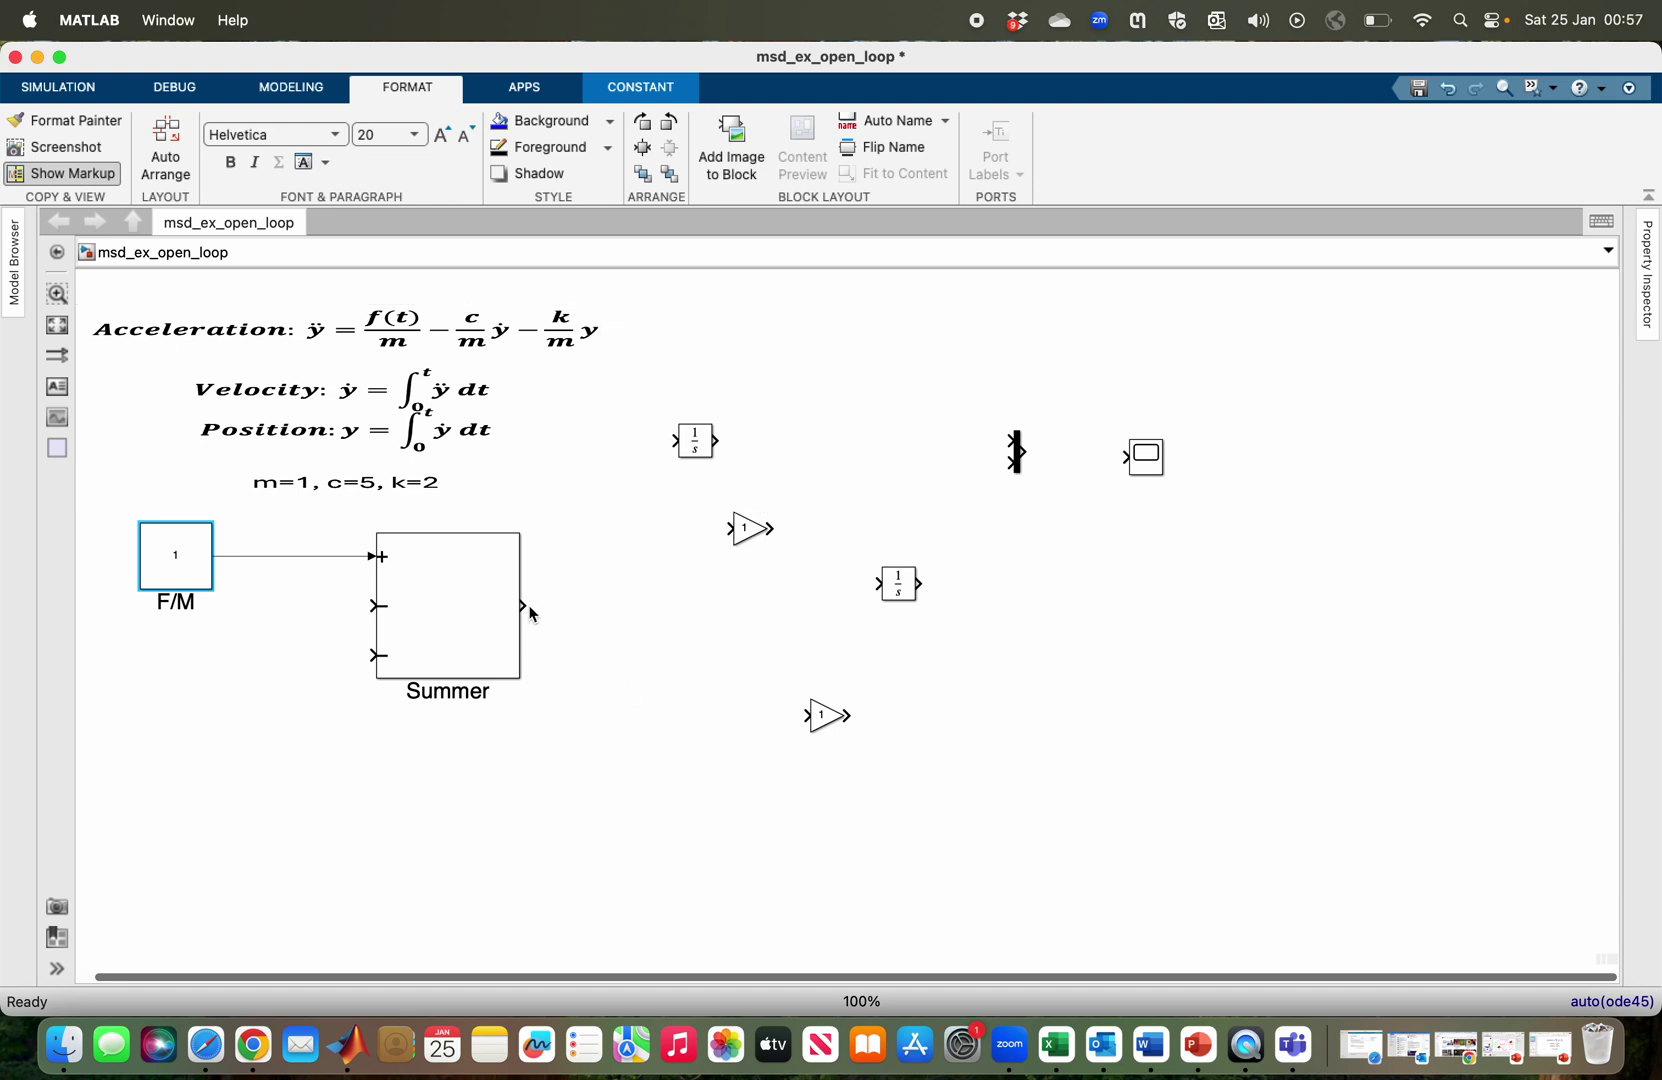
- Move the upper gain further right and bring the first integrator level with Summer's output
left_click(509, 486)
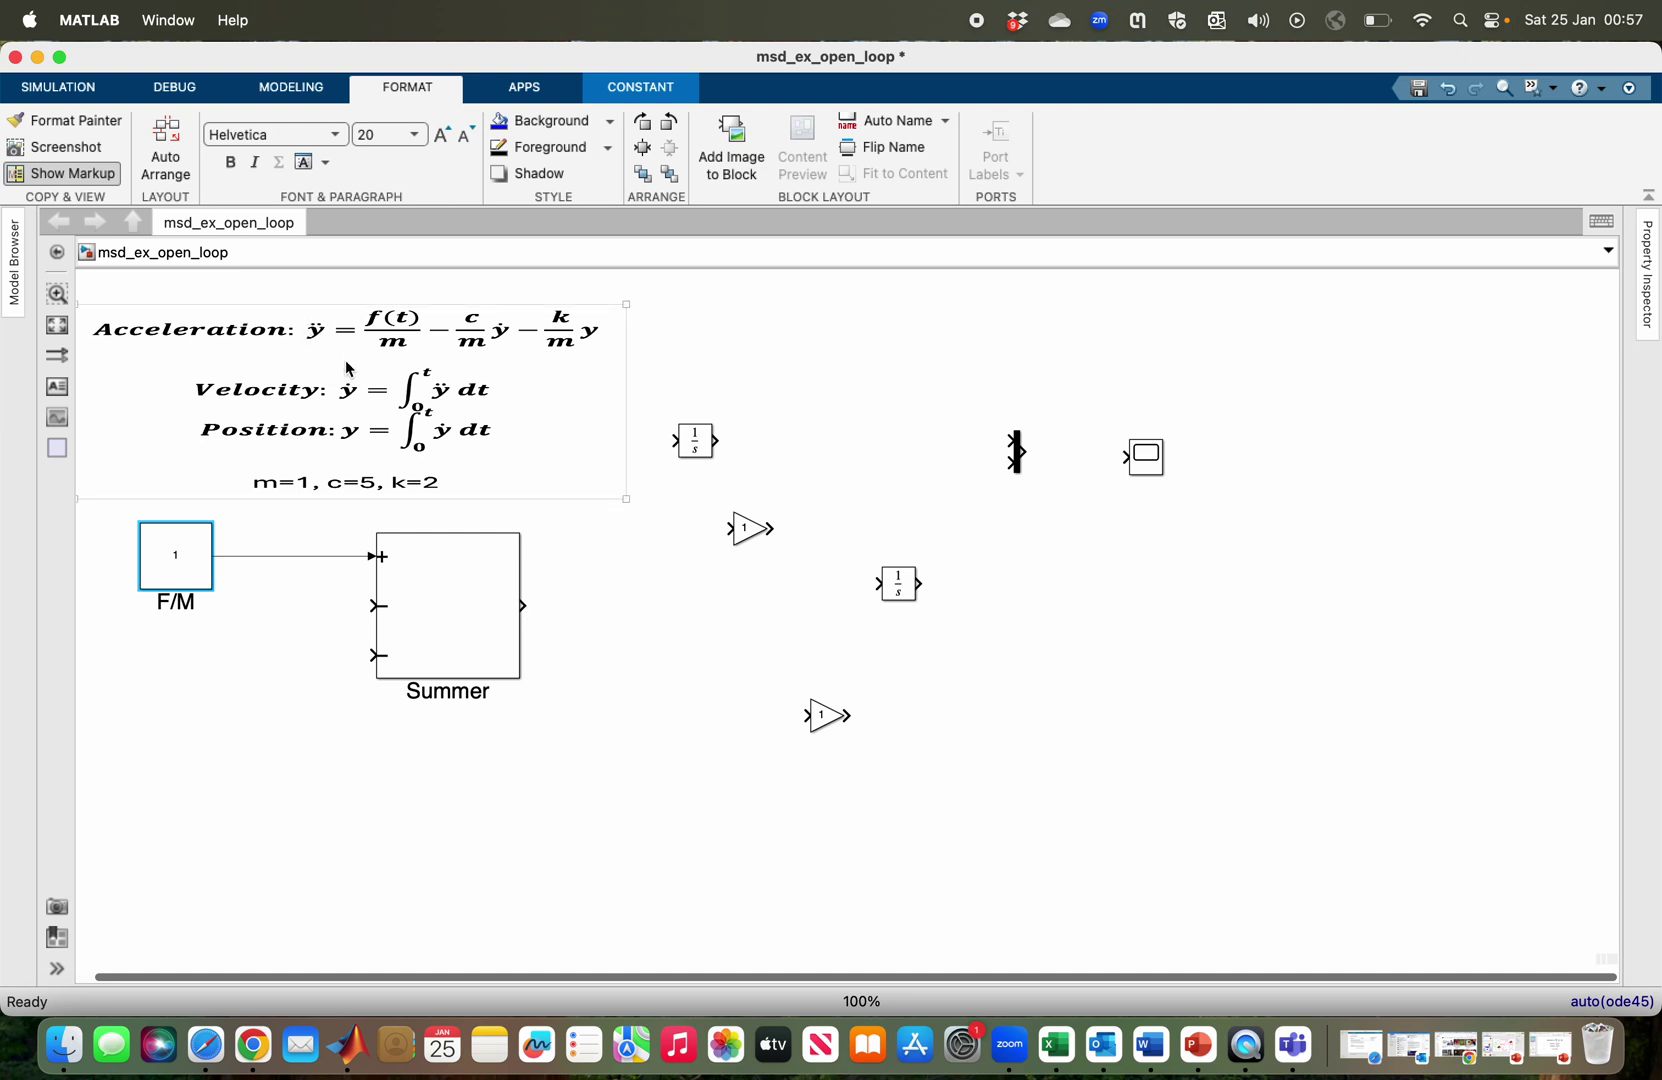
left_click(745, 534)
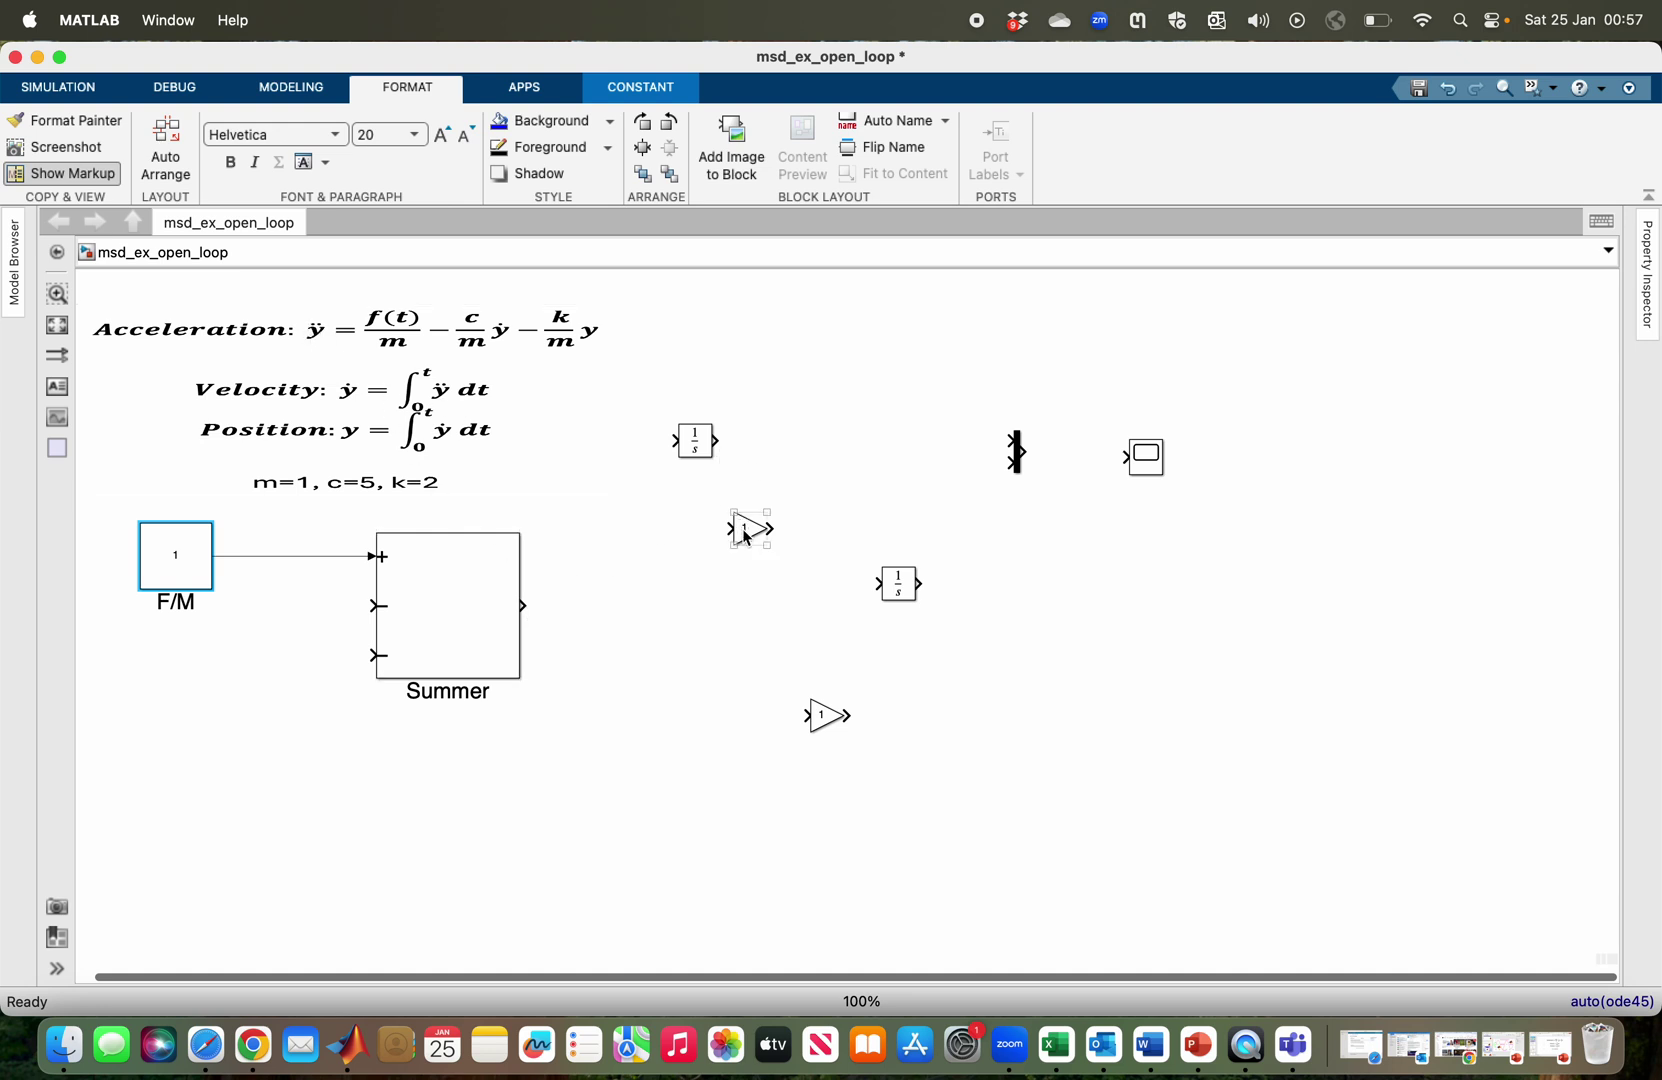
left_click_drag(745, 534, 893, 500)
left_click(703, 446)
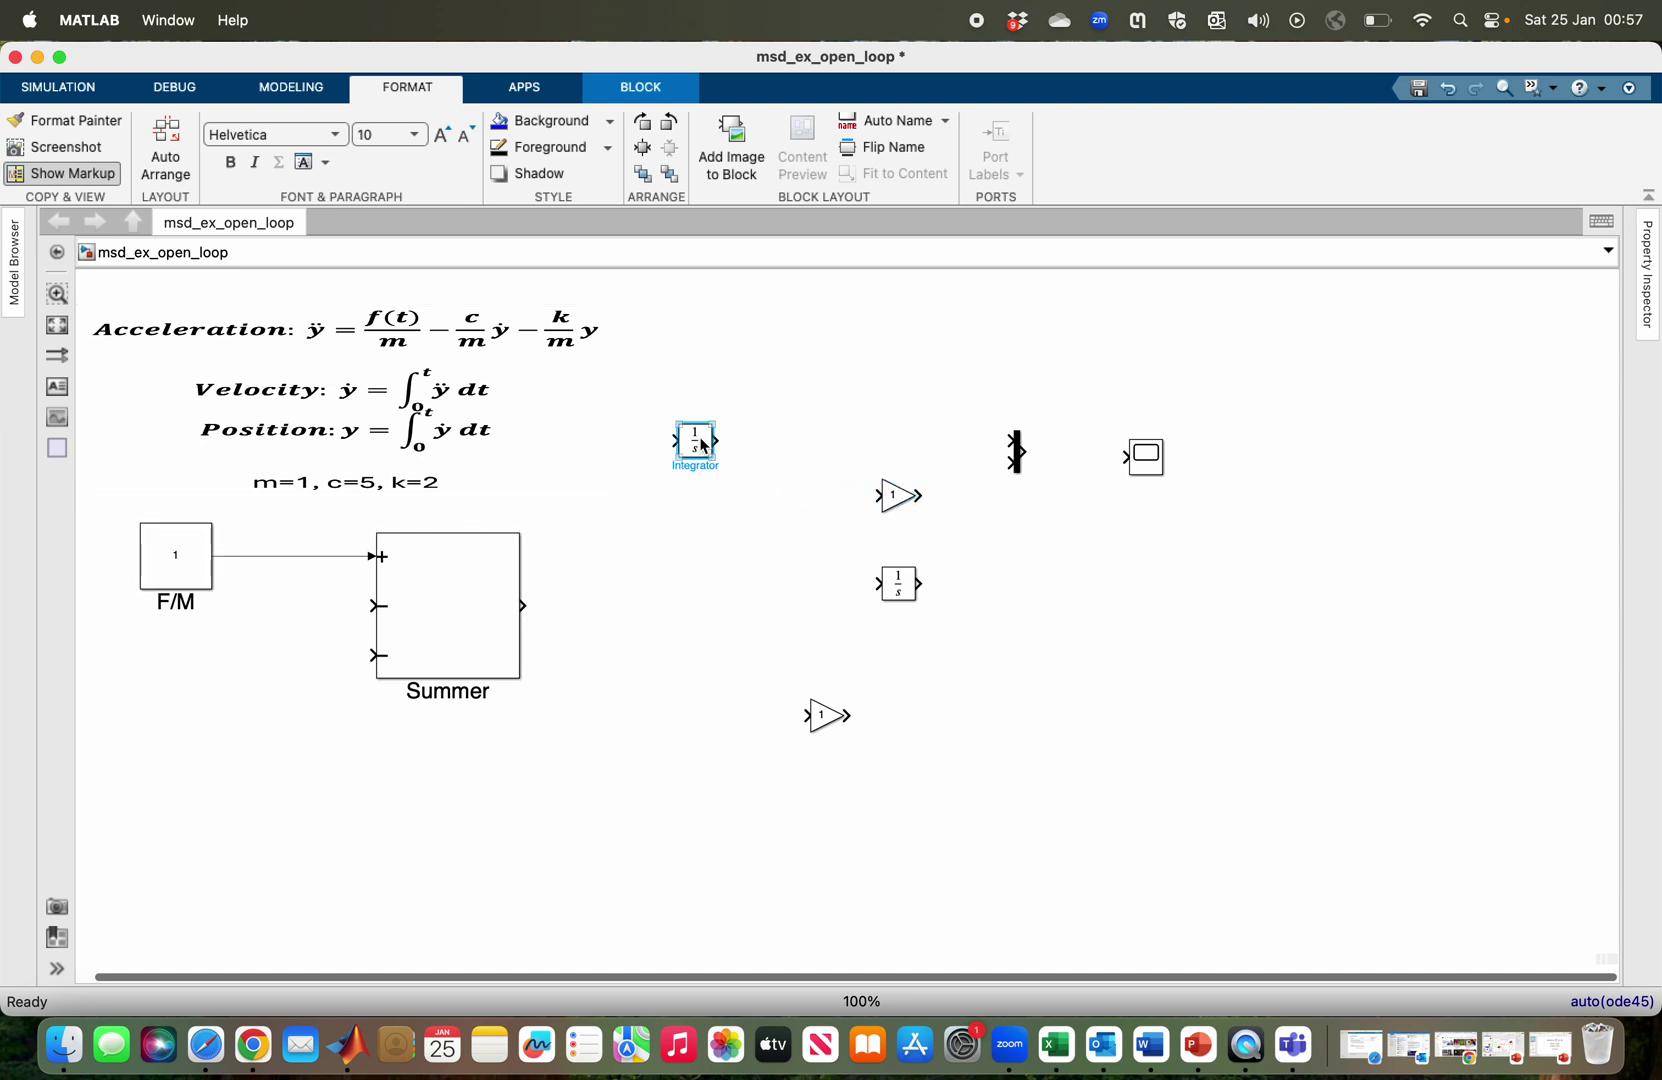
left_click_drag(703, 446, 735, 614)
left_click(553, 613)
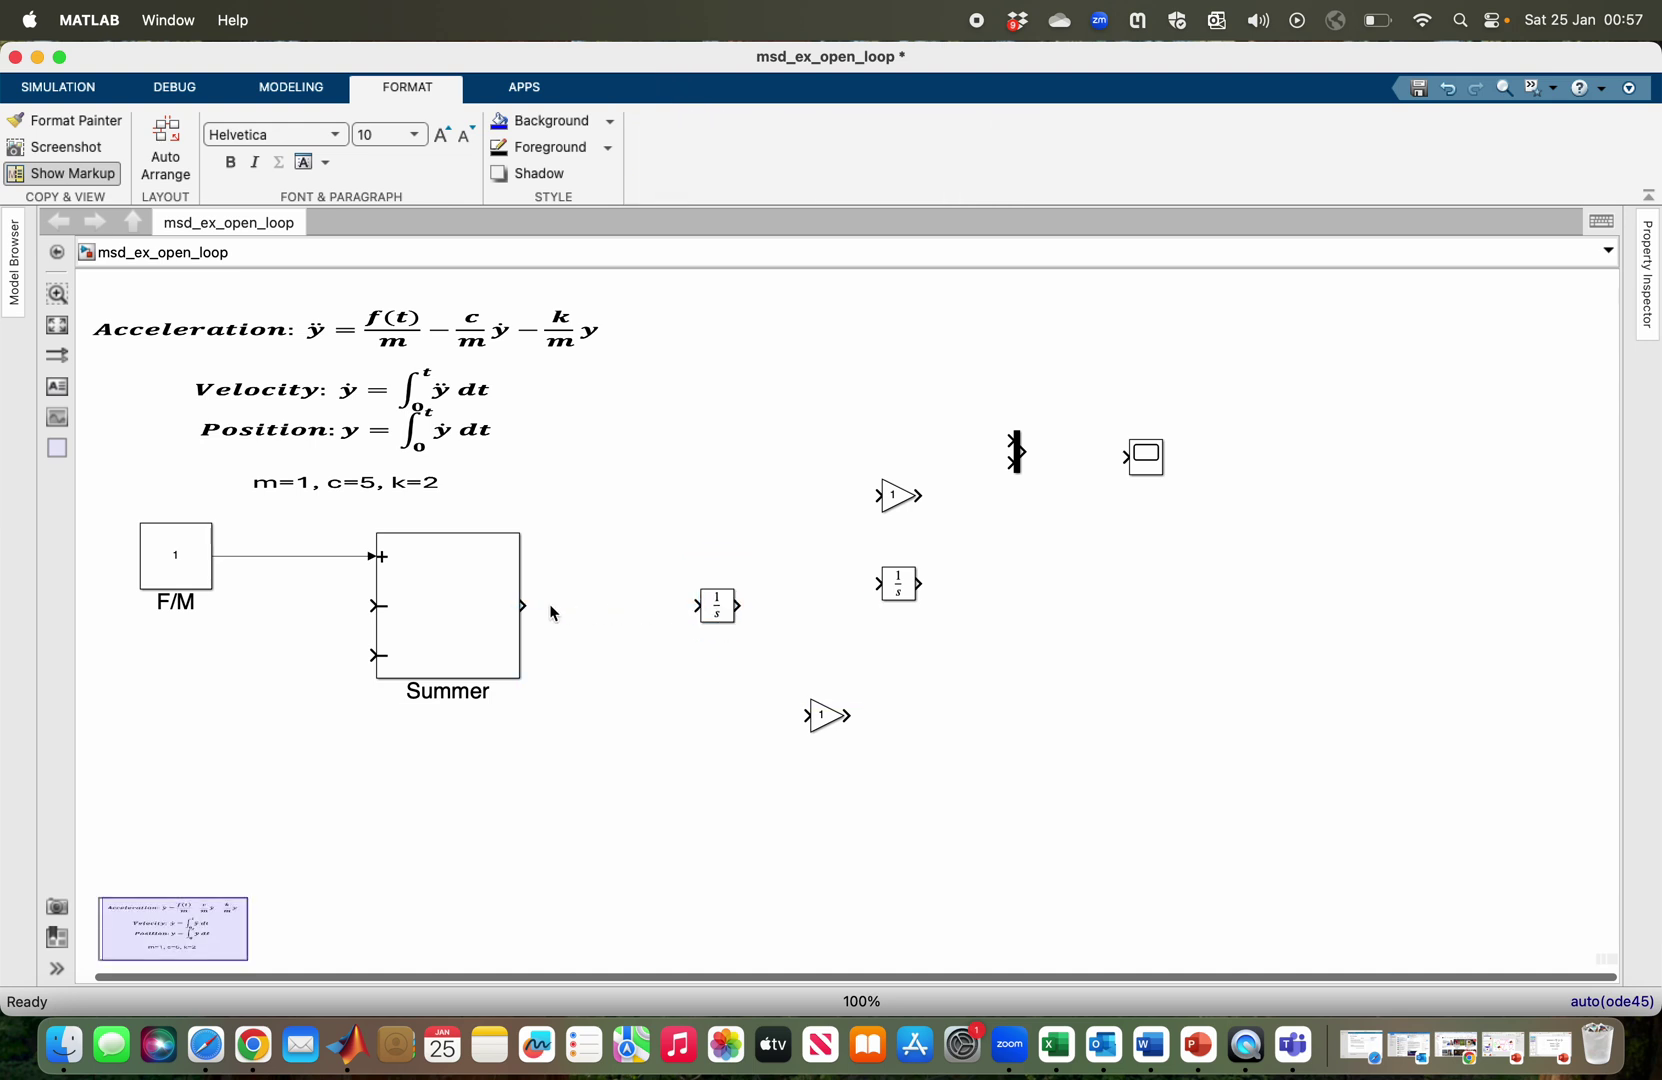
- Connect Summer's output to the first integrator with a signal labelled Acceleration
left_click(525, 606)
left_click(615, 609)
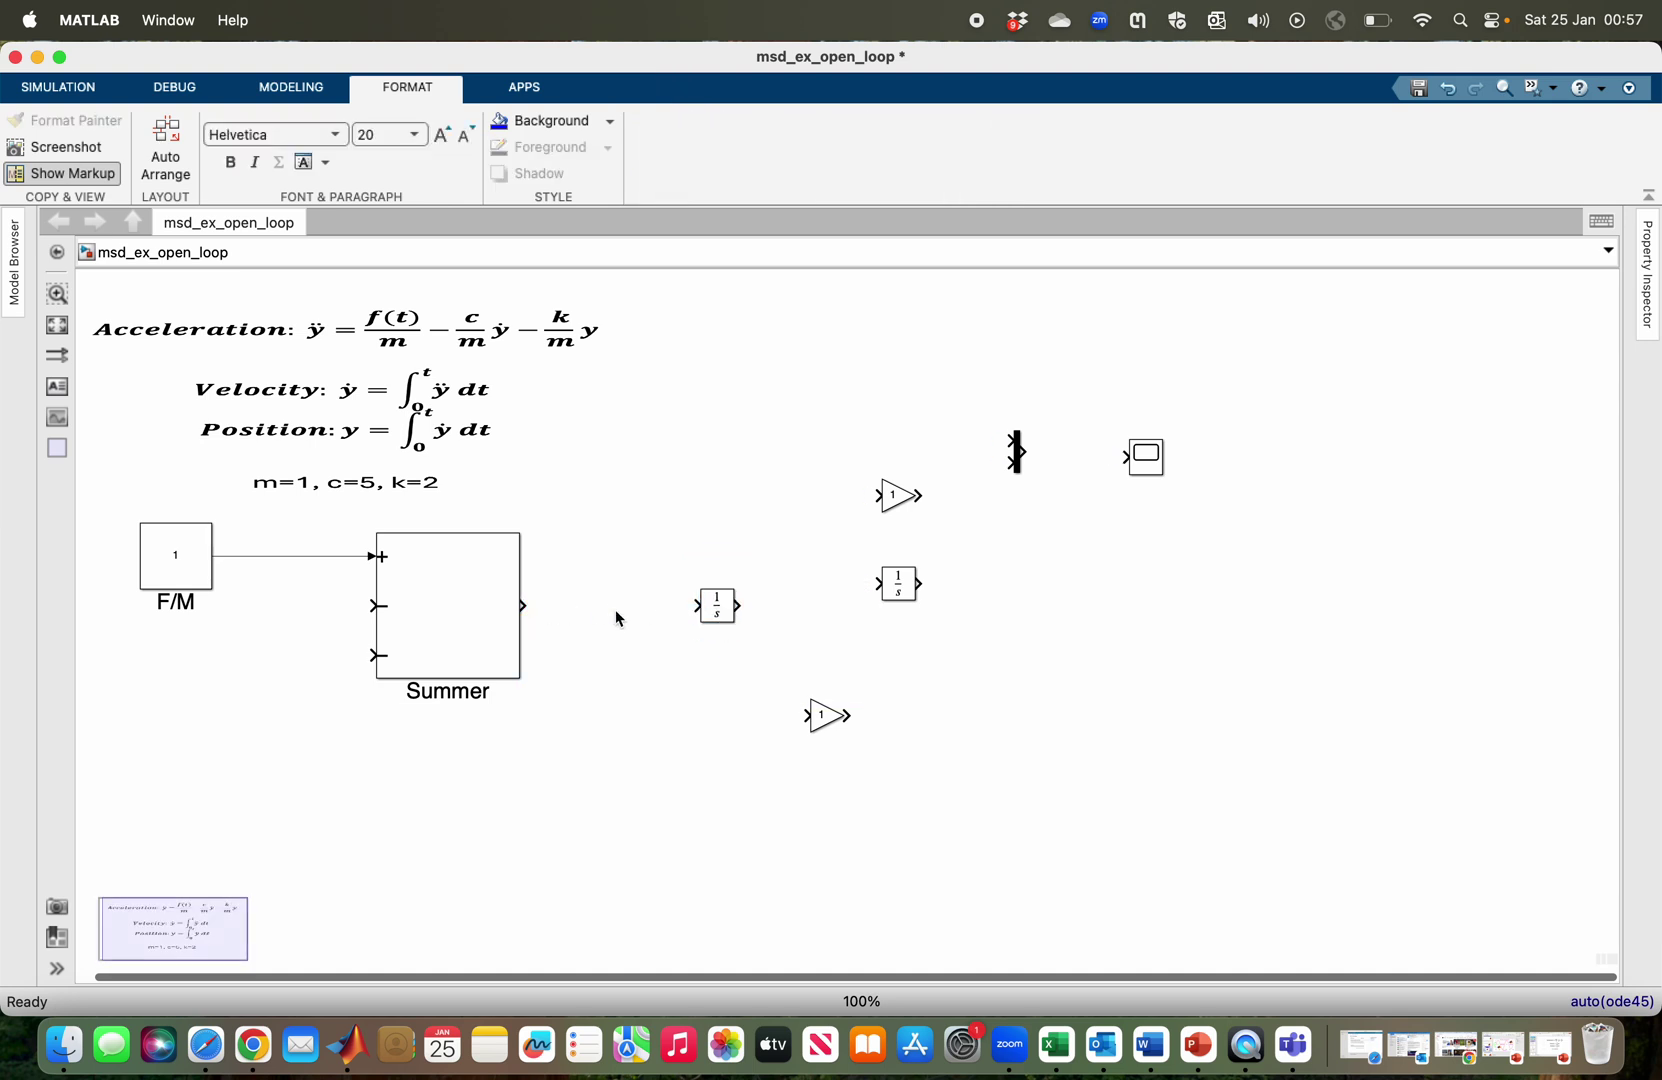
left_click_drag(525, 606, 689, 619)
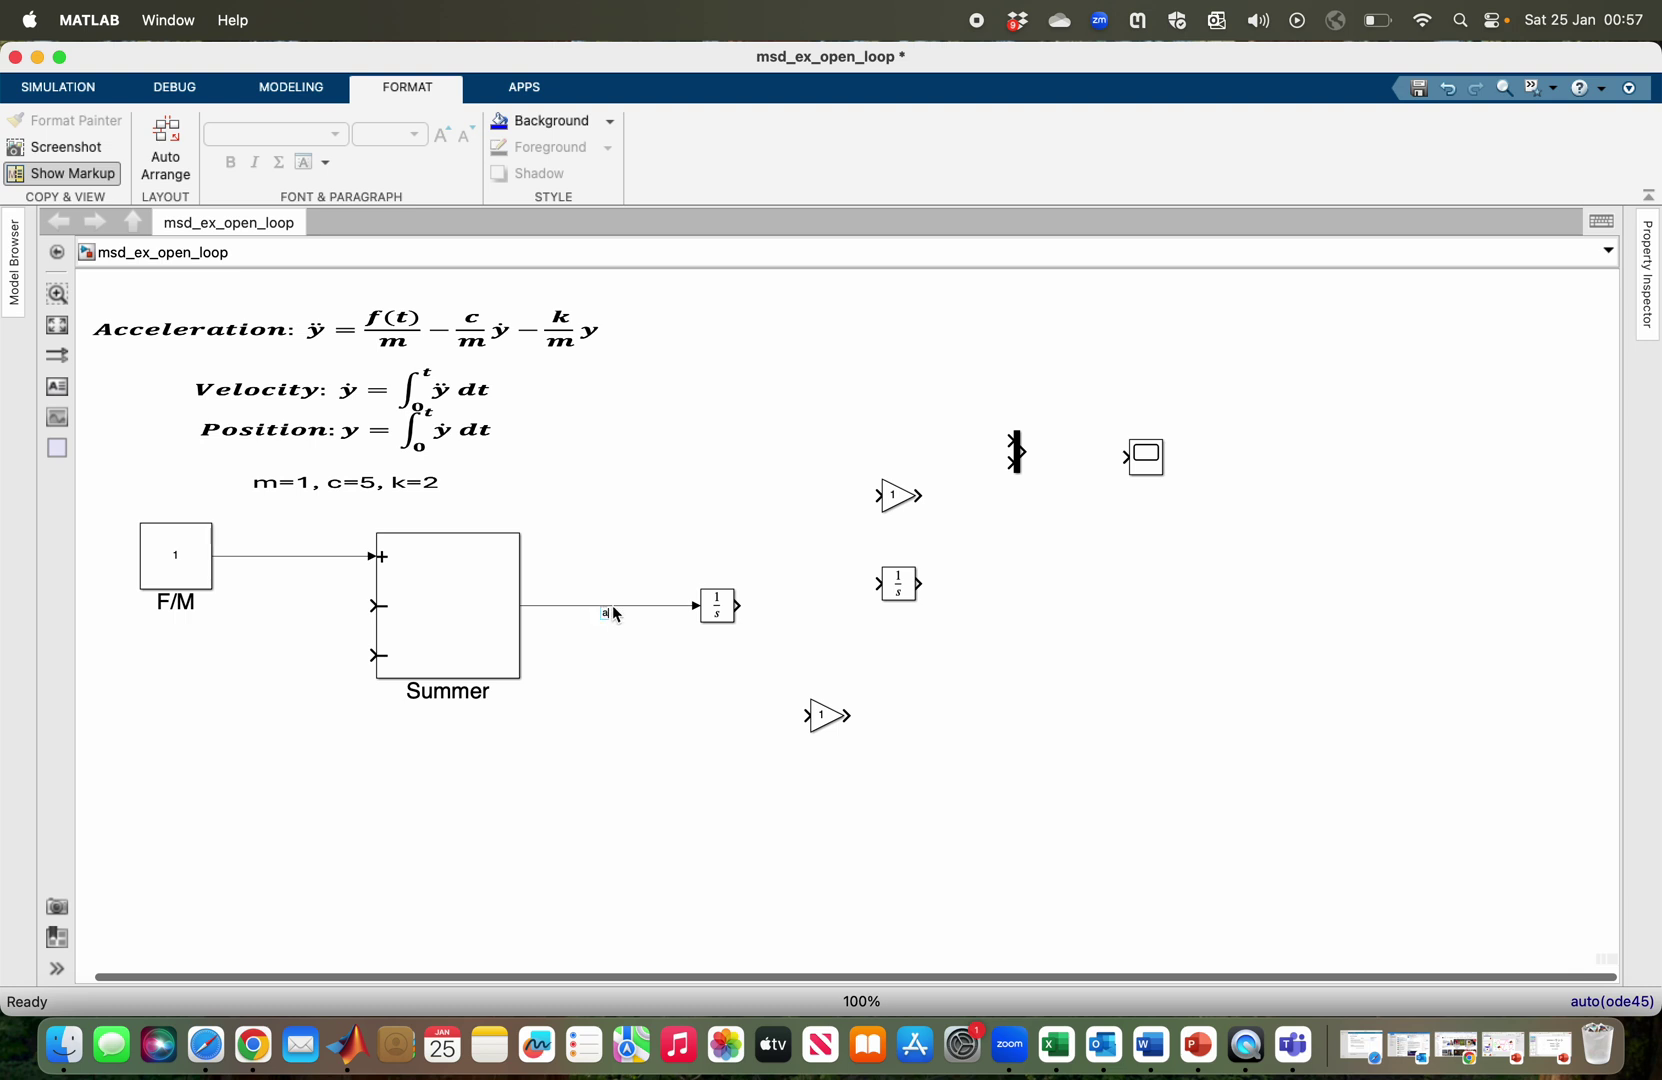
type("Acceleration")
- Line up the second integrator, label the signal between integrators Velocity, and move the Scope level with the upper gain
left_click_drag(898, 584, 922, 611)
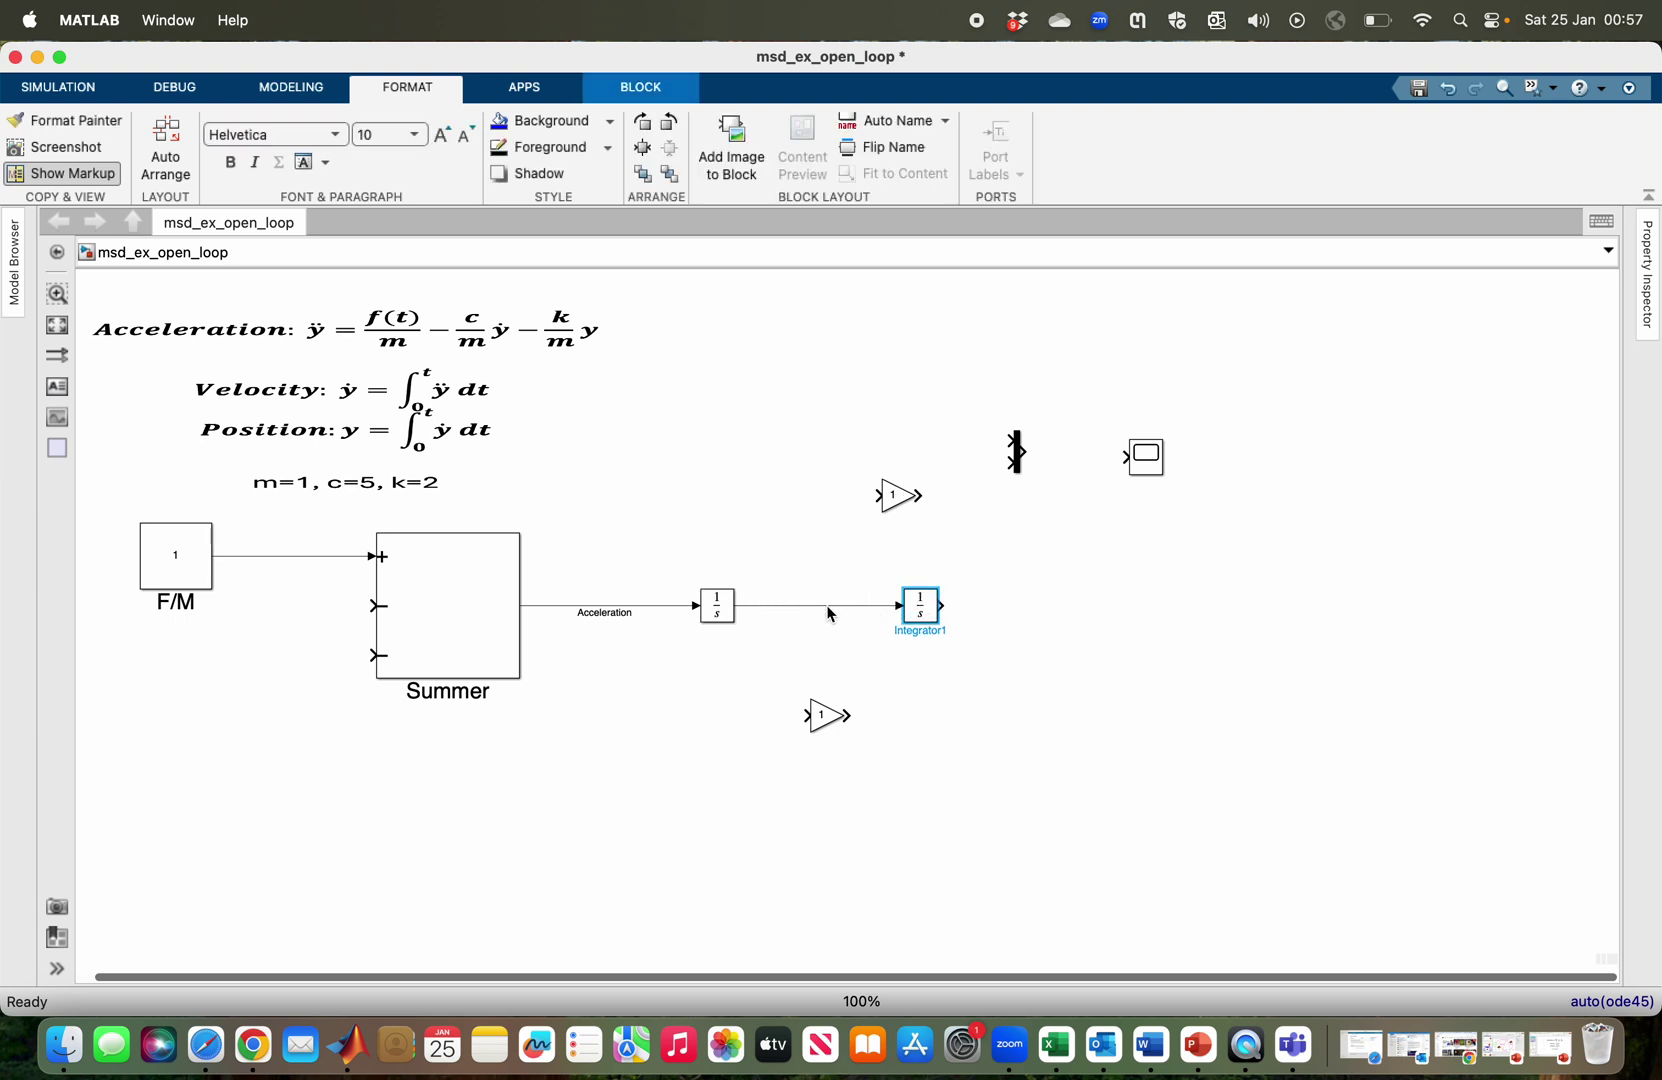
double_click(829, 608)
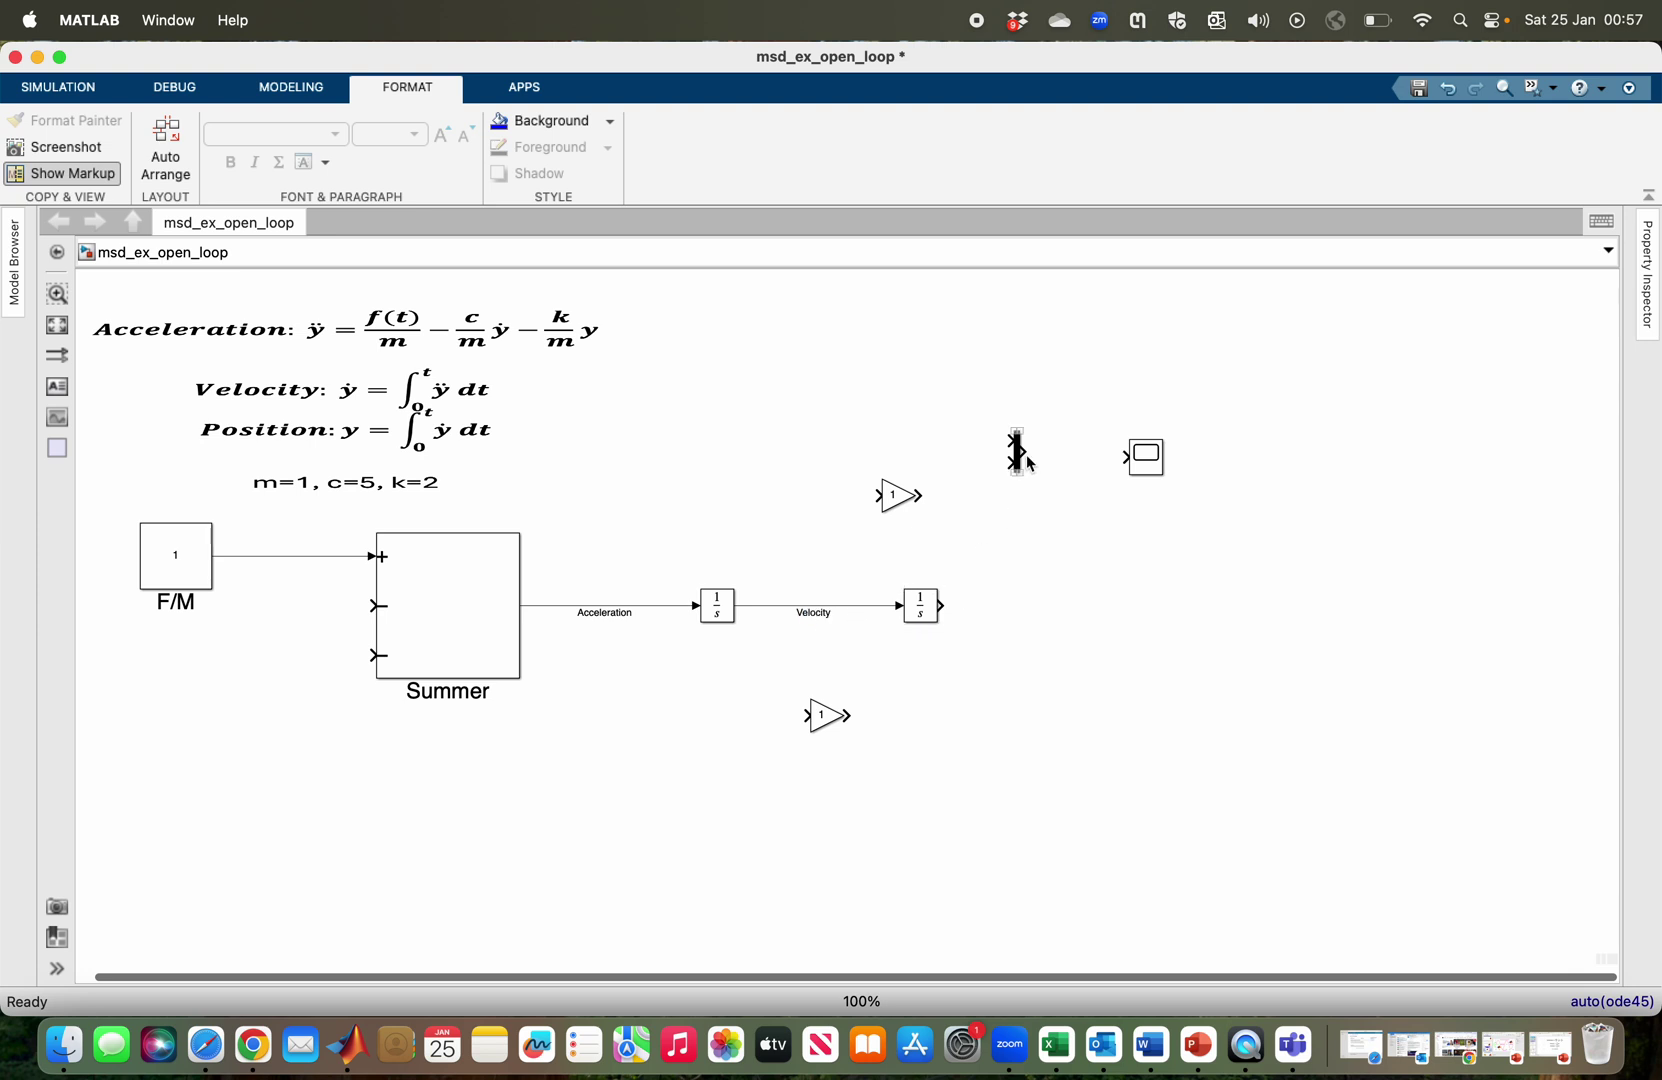
left_click_drag(1145, 458, 1277, 498)
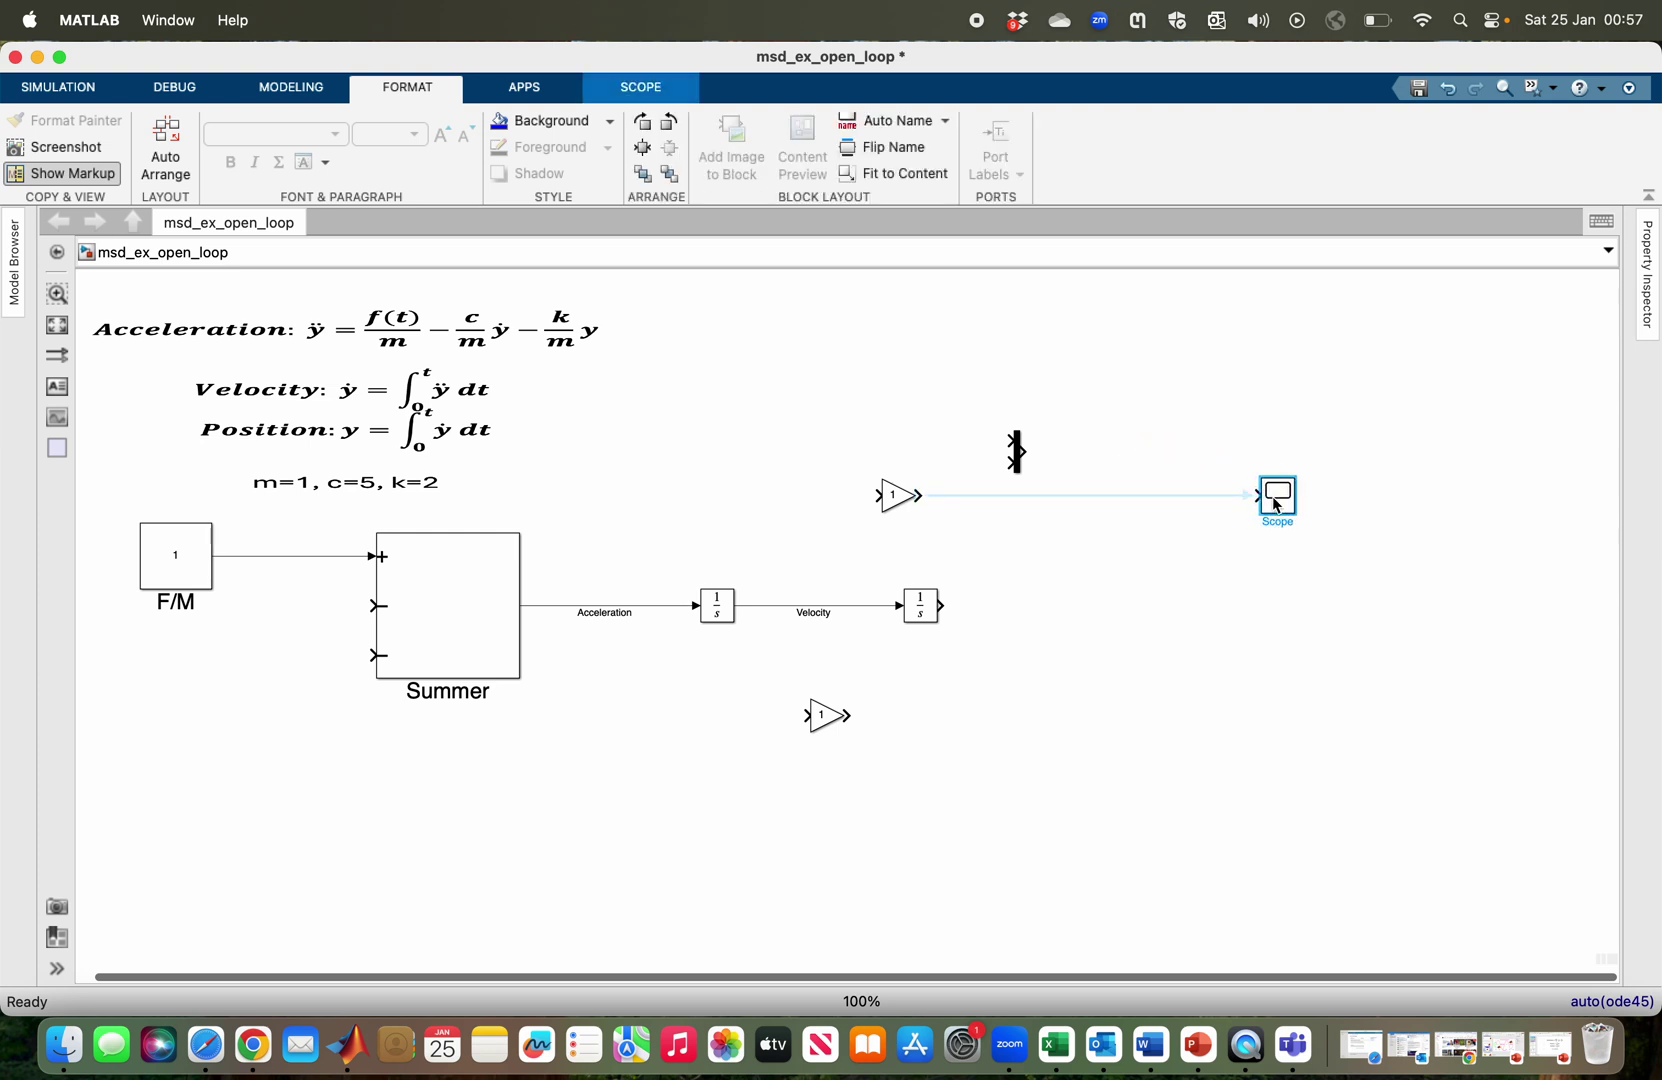
left_click(1018, 450)
- Move the Mux lower and connect the second integrator's output to it as the Position signal
left_click_drag(1018, 455, 1098, 530)
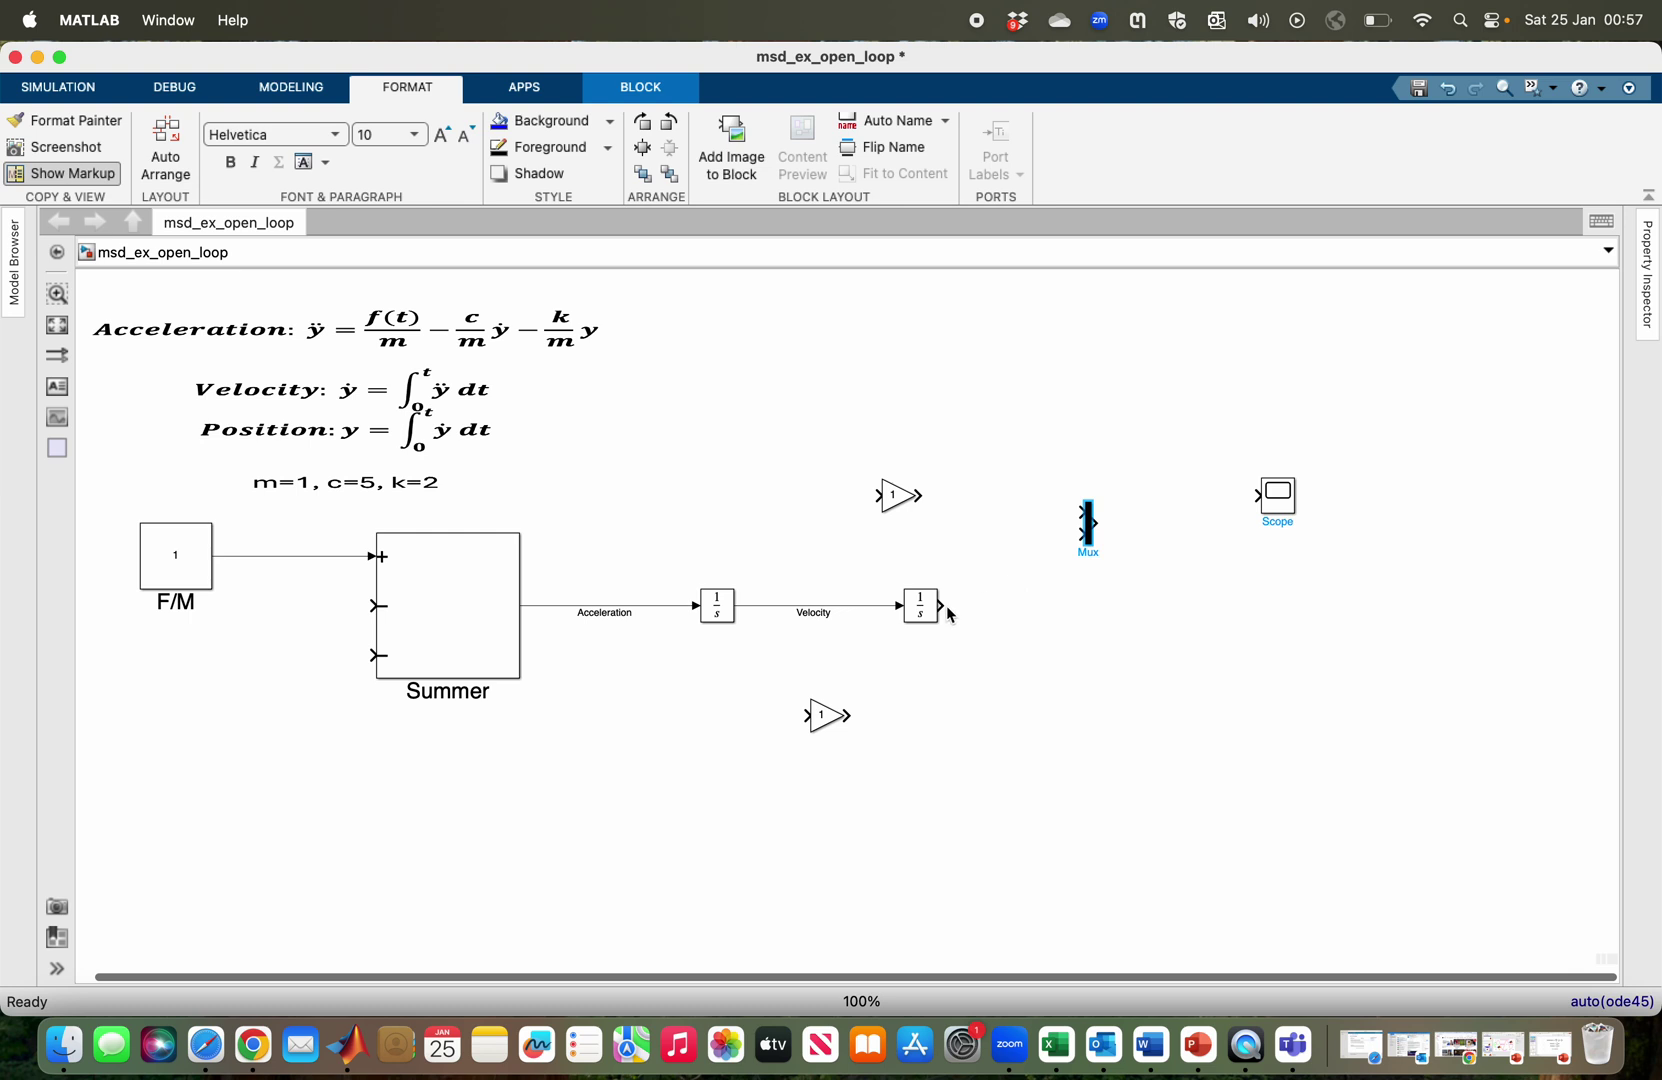
left_click_drag(945, 612, 1086, 537)
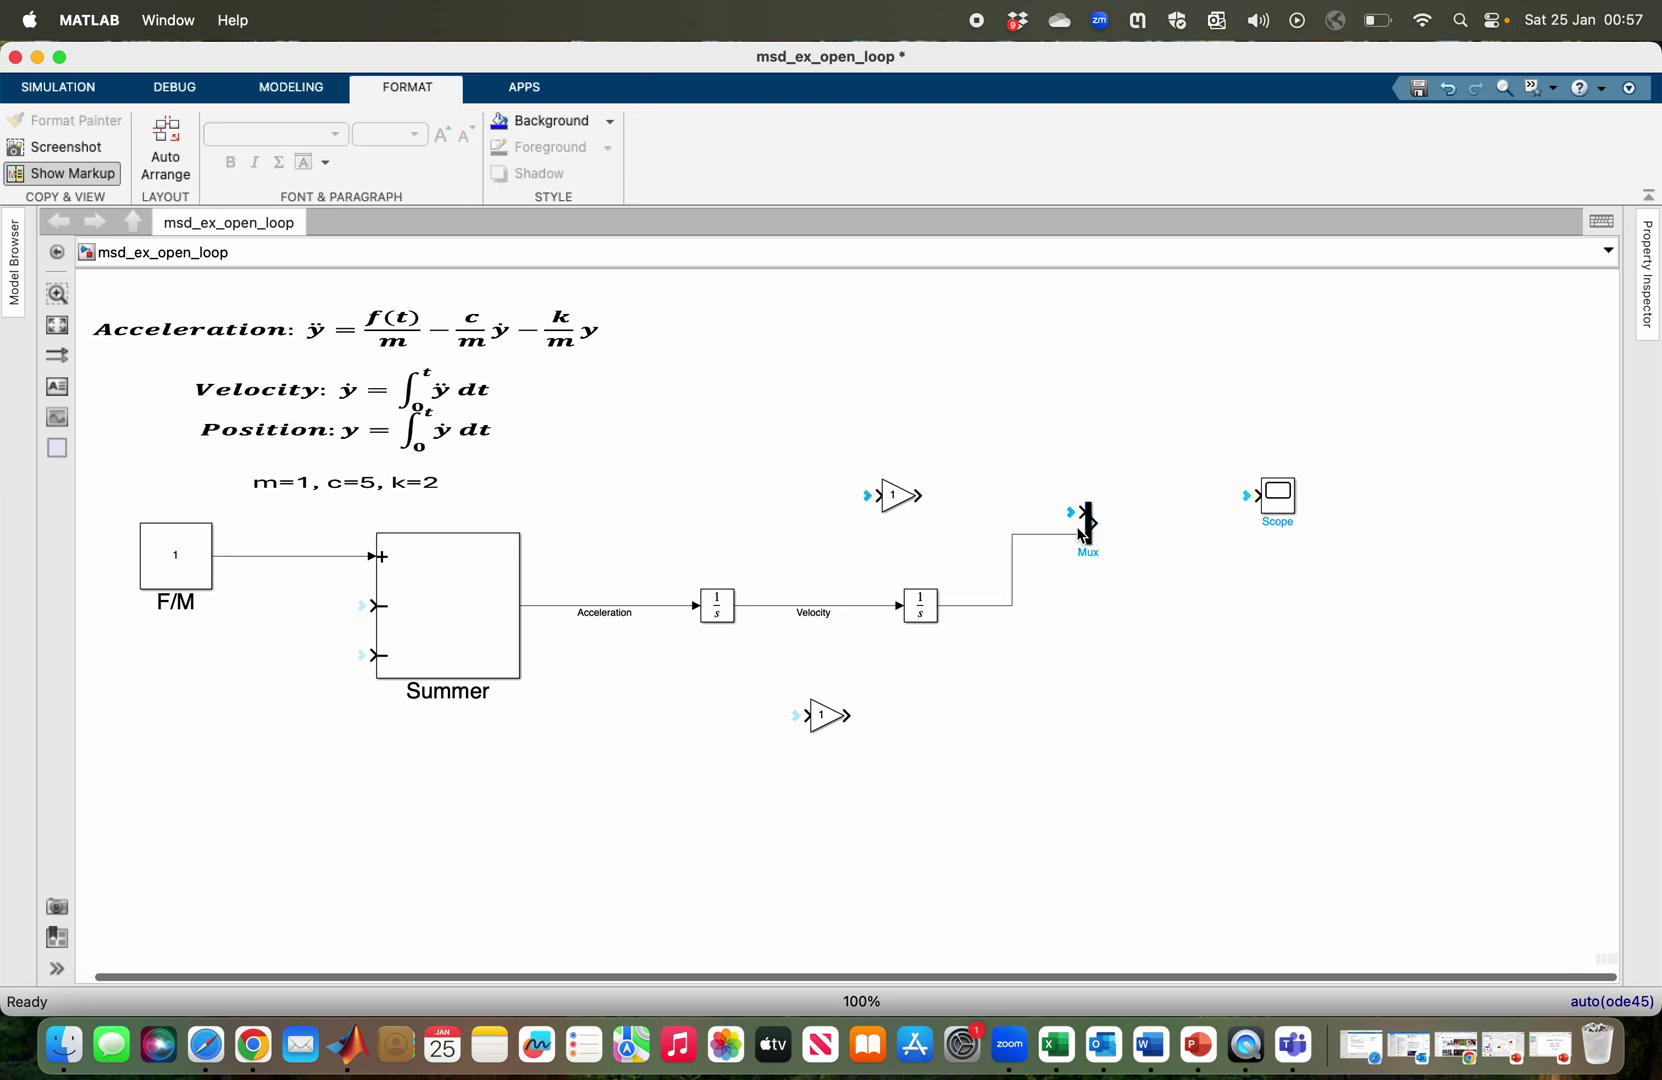
left_click(1013, 601)
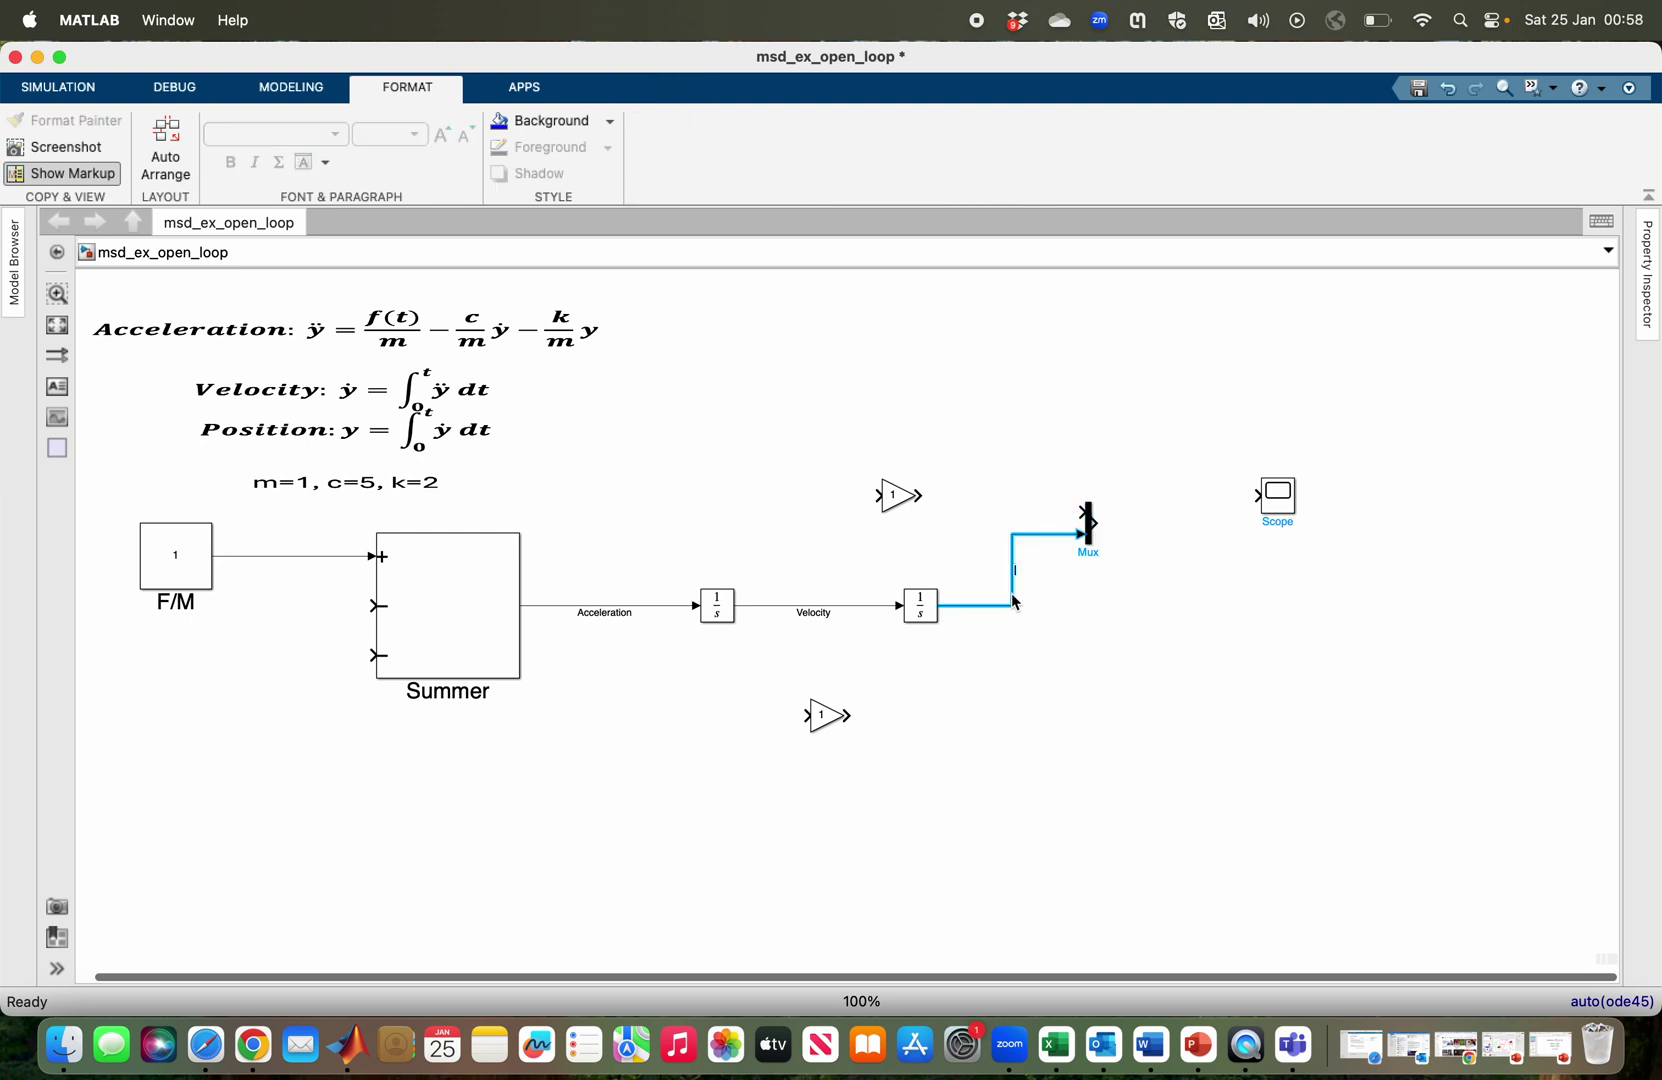
- Flip both gain blocks to face left
left_click_drag(824, 716, 828, 771)
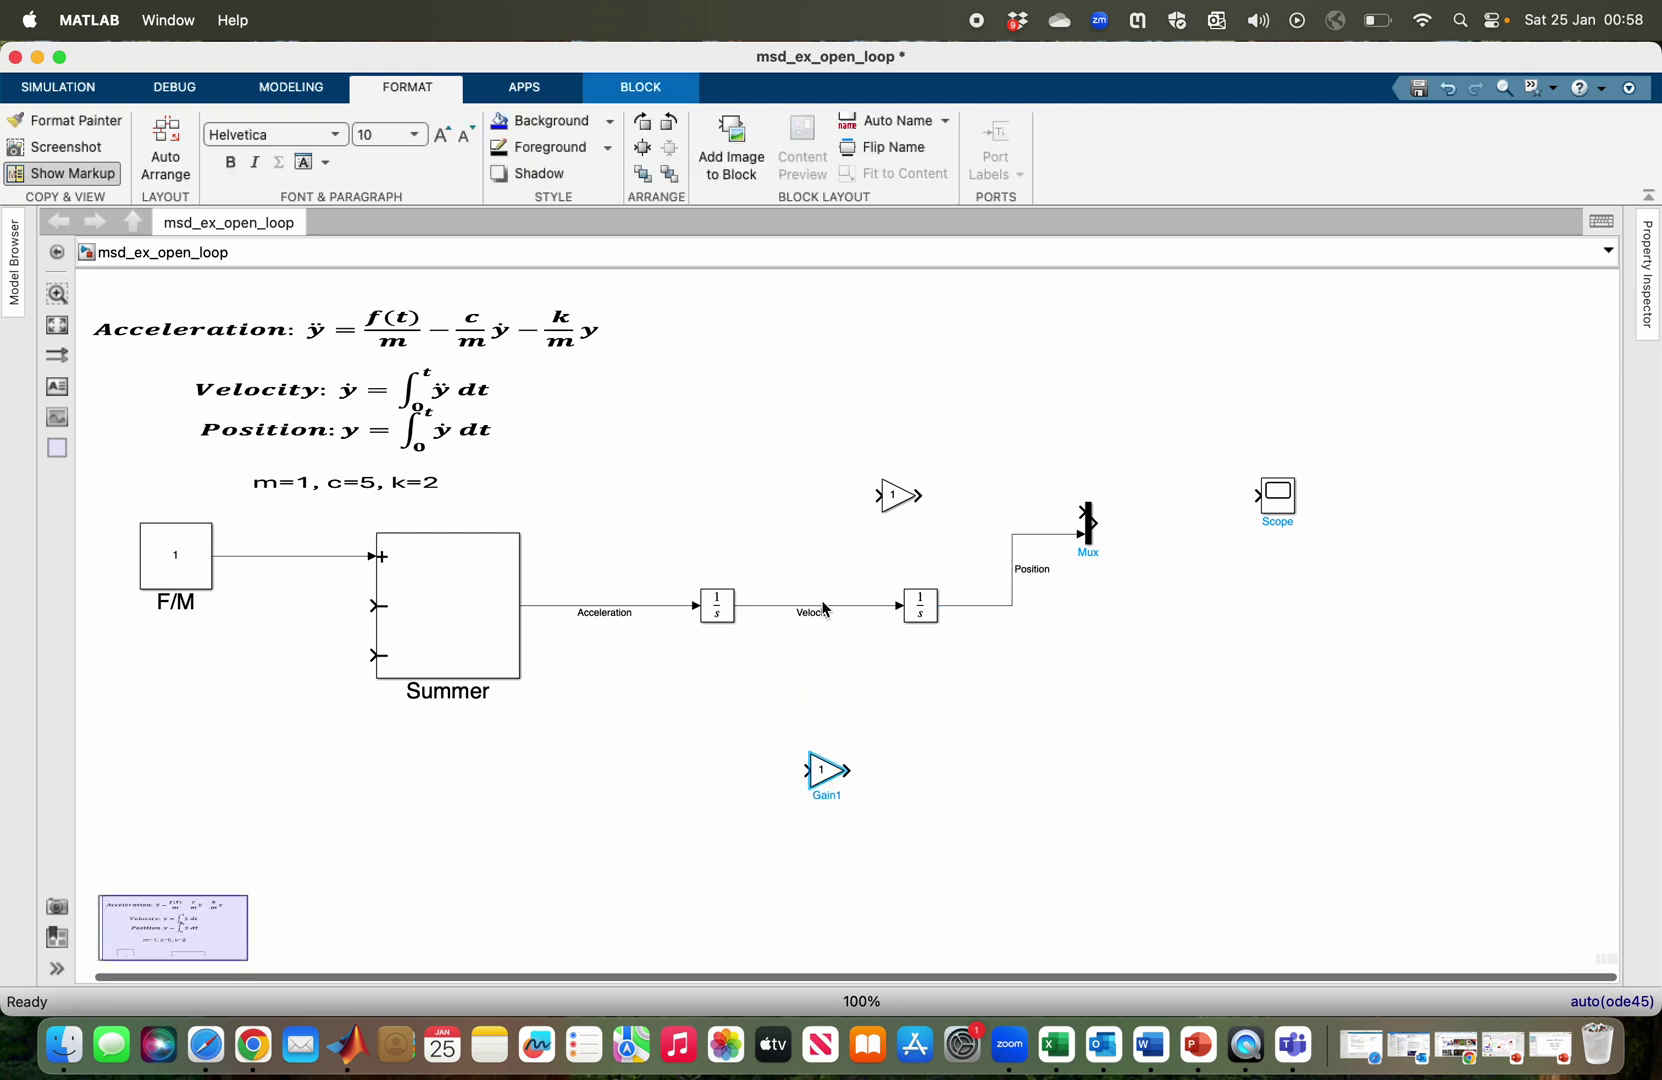
left_click(463, 314)
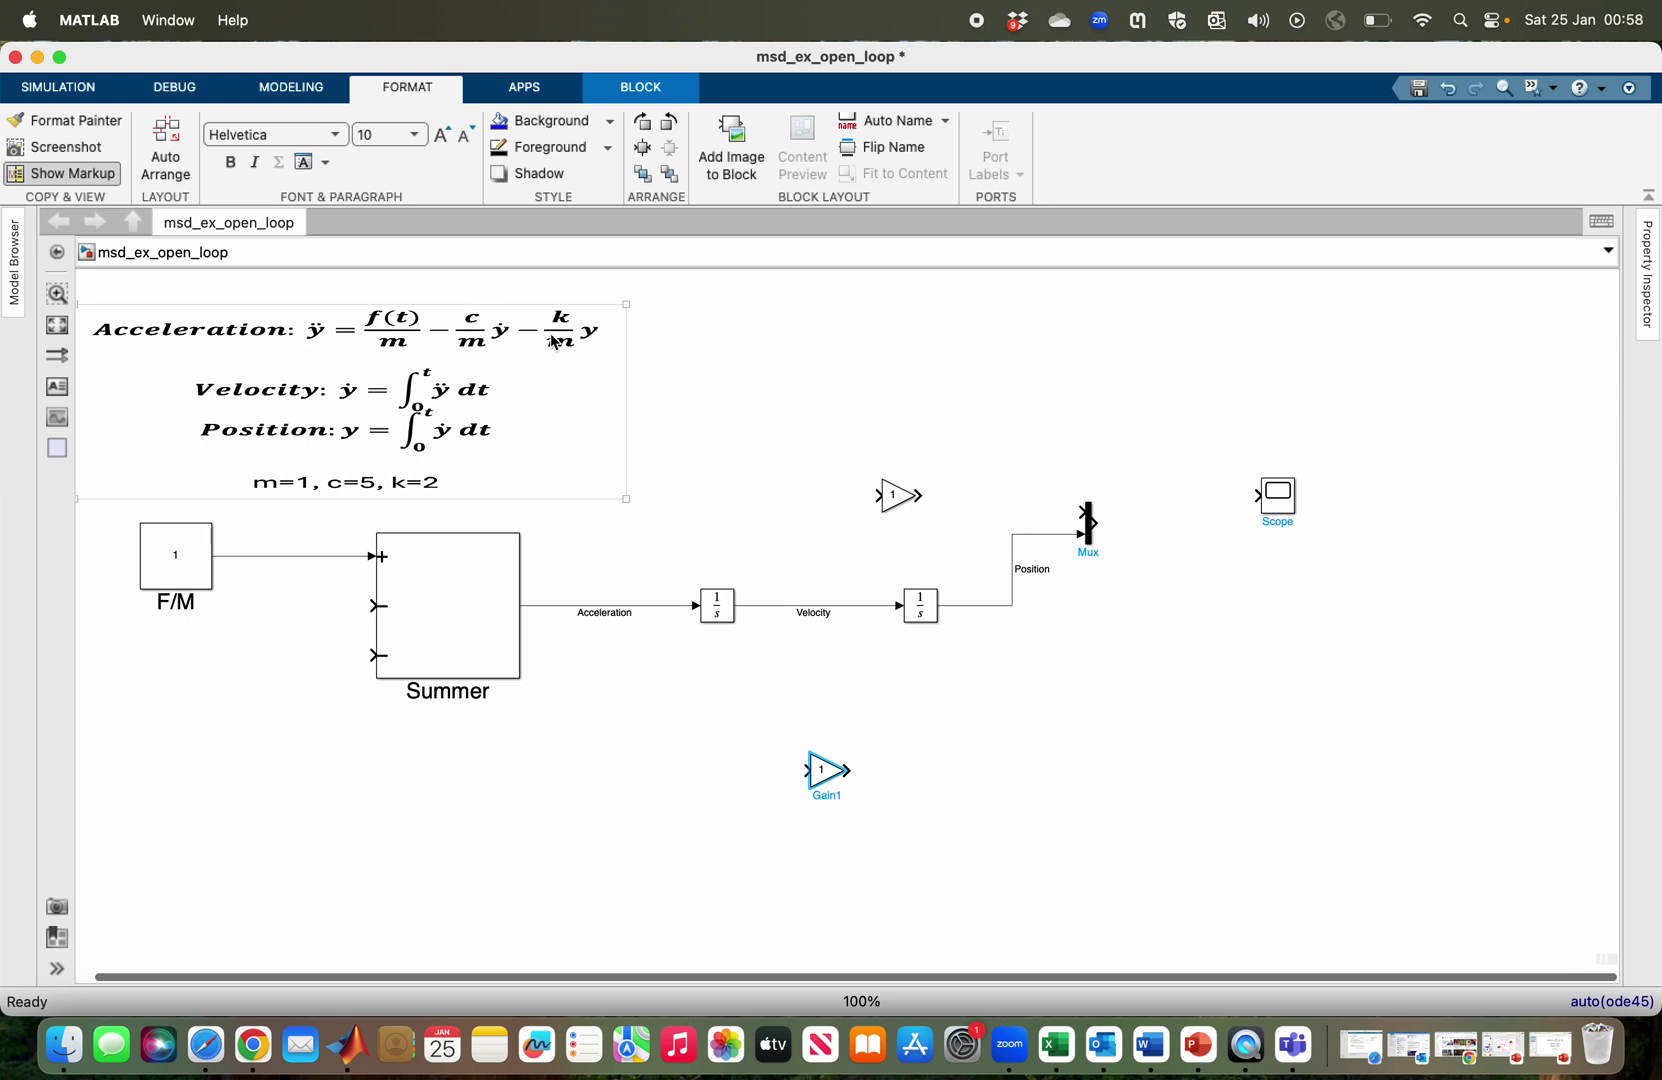
left_click(768, 705)
left_click_drag(826, 770, 824, 750)
right_click(824, 750)
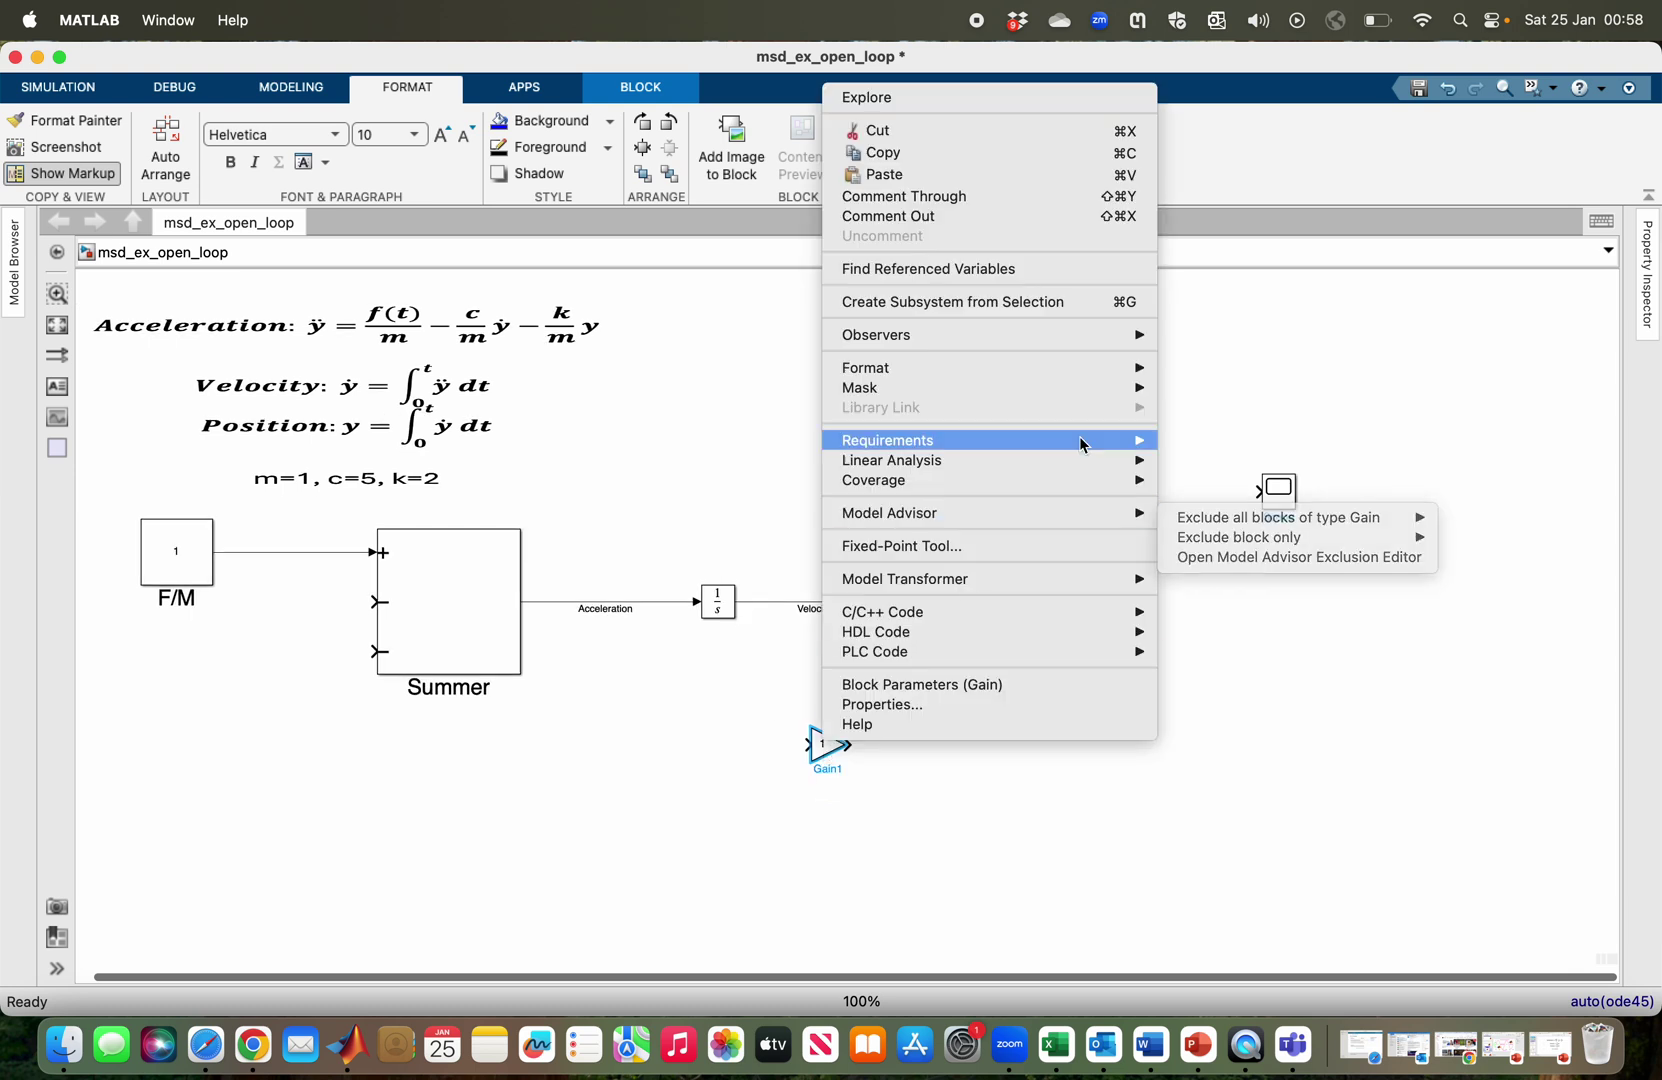
mouse_move(1120, 367)
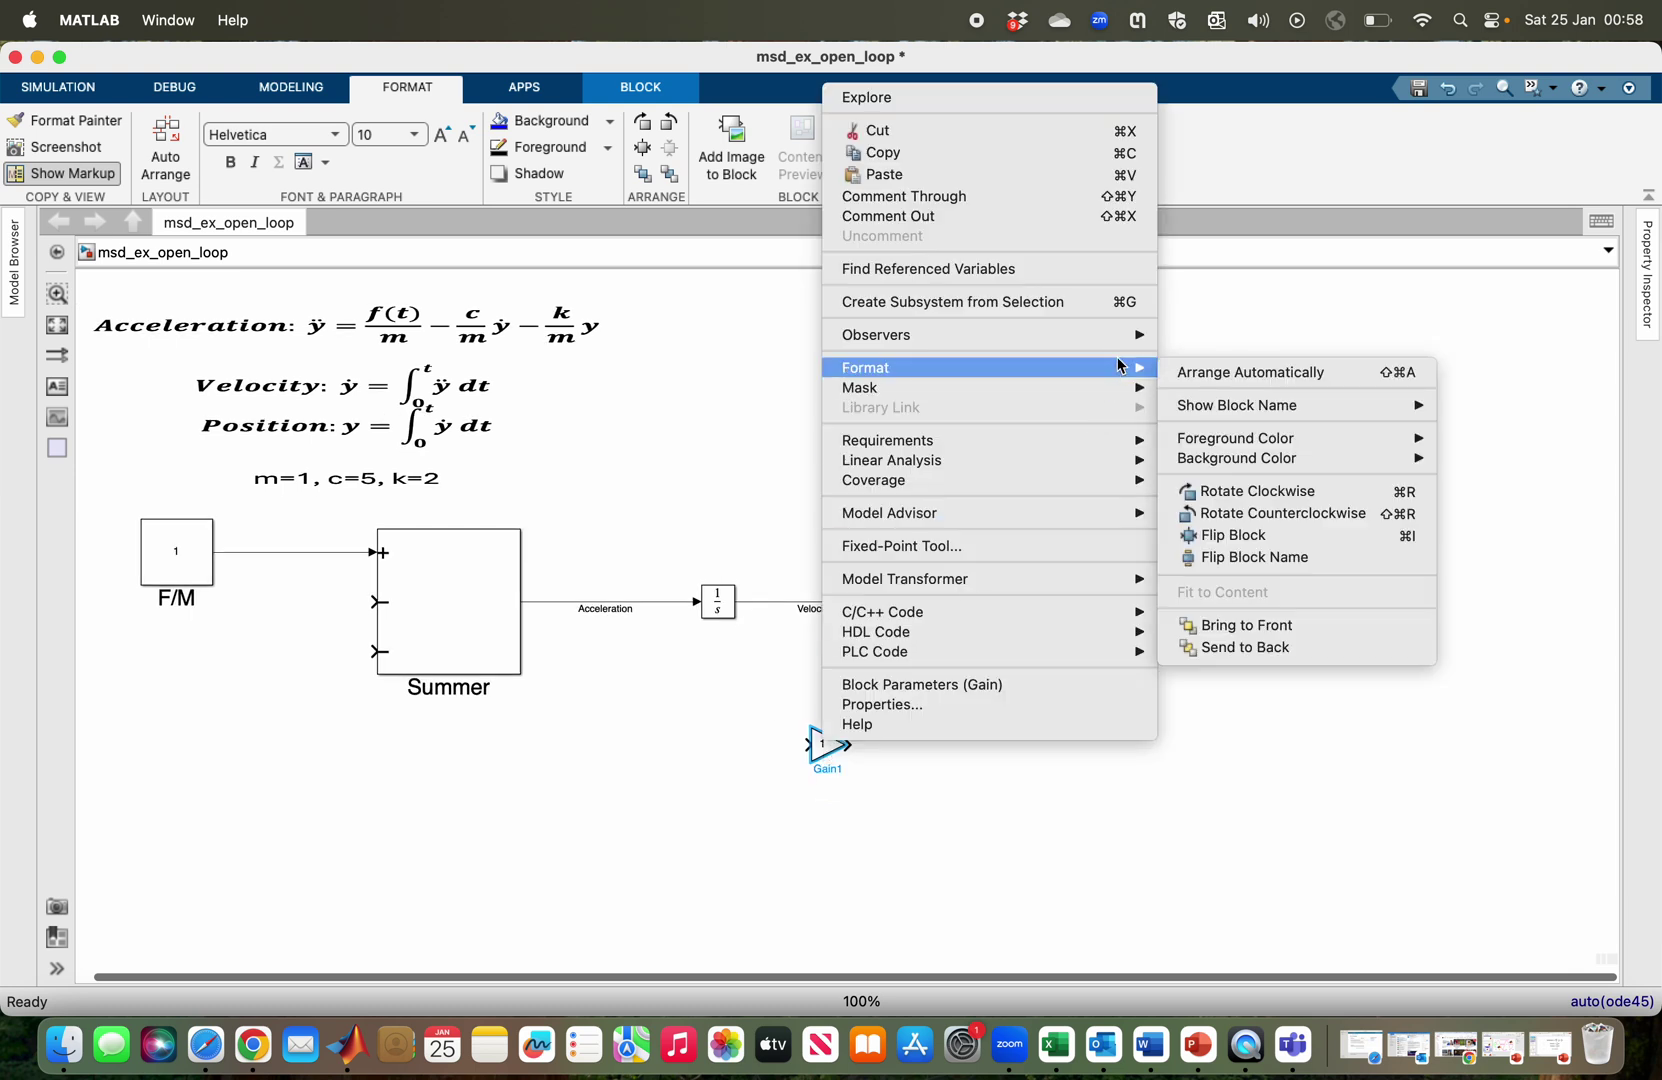
left_click(1266, 537)
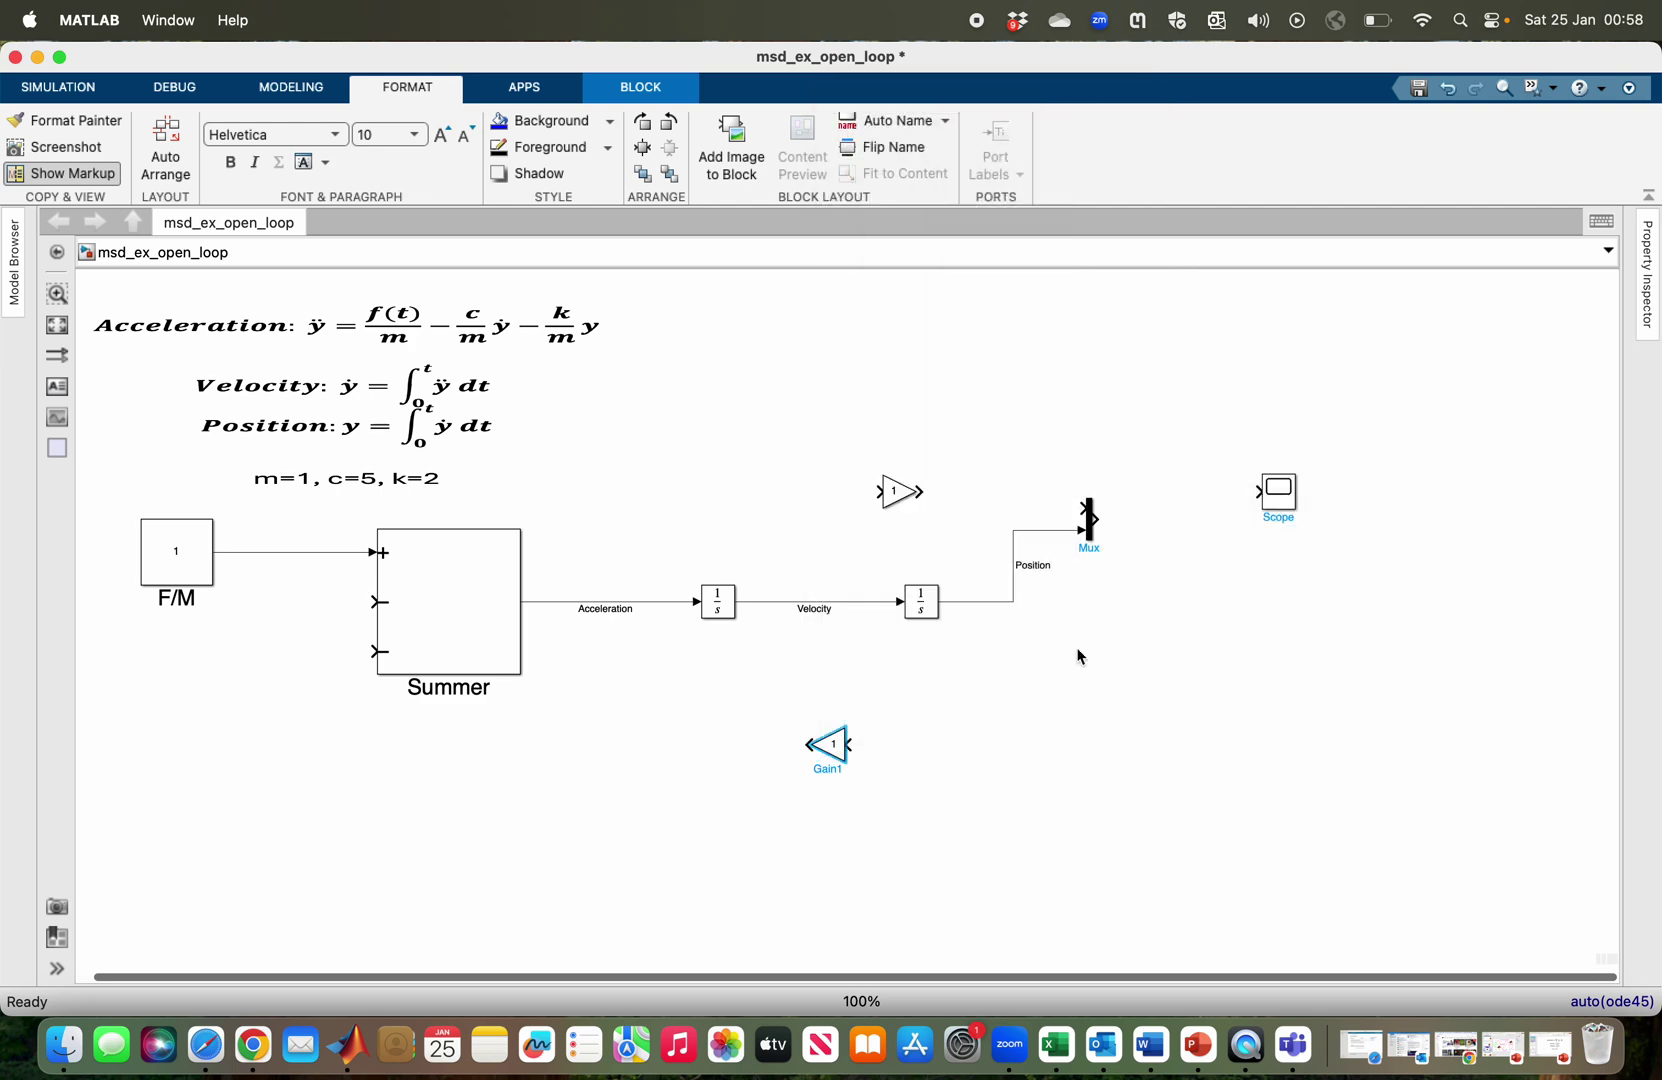
right_click(907, 497)
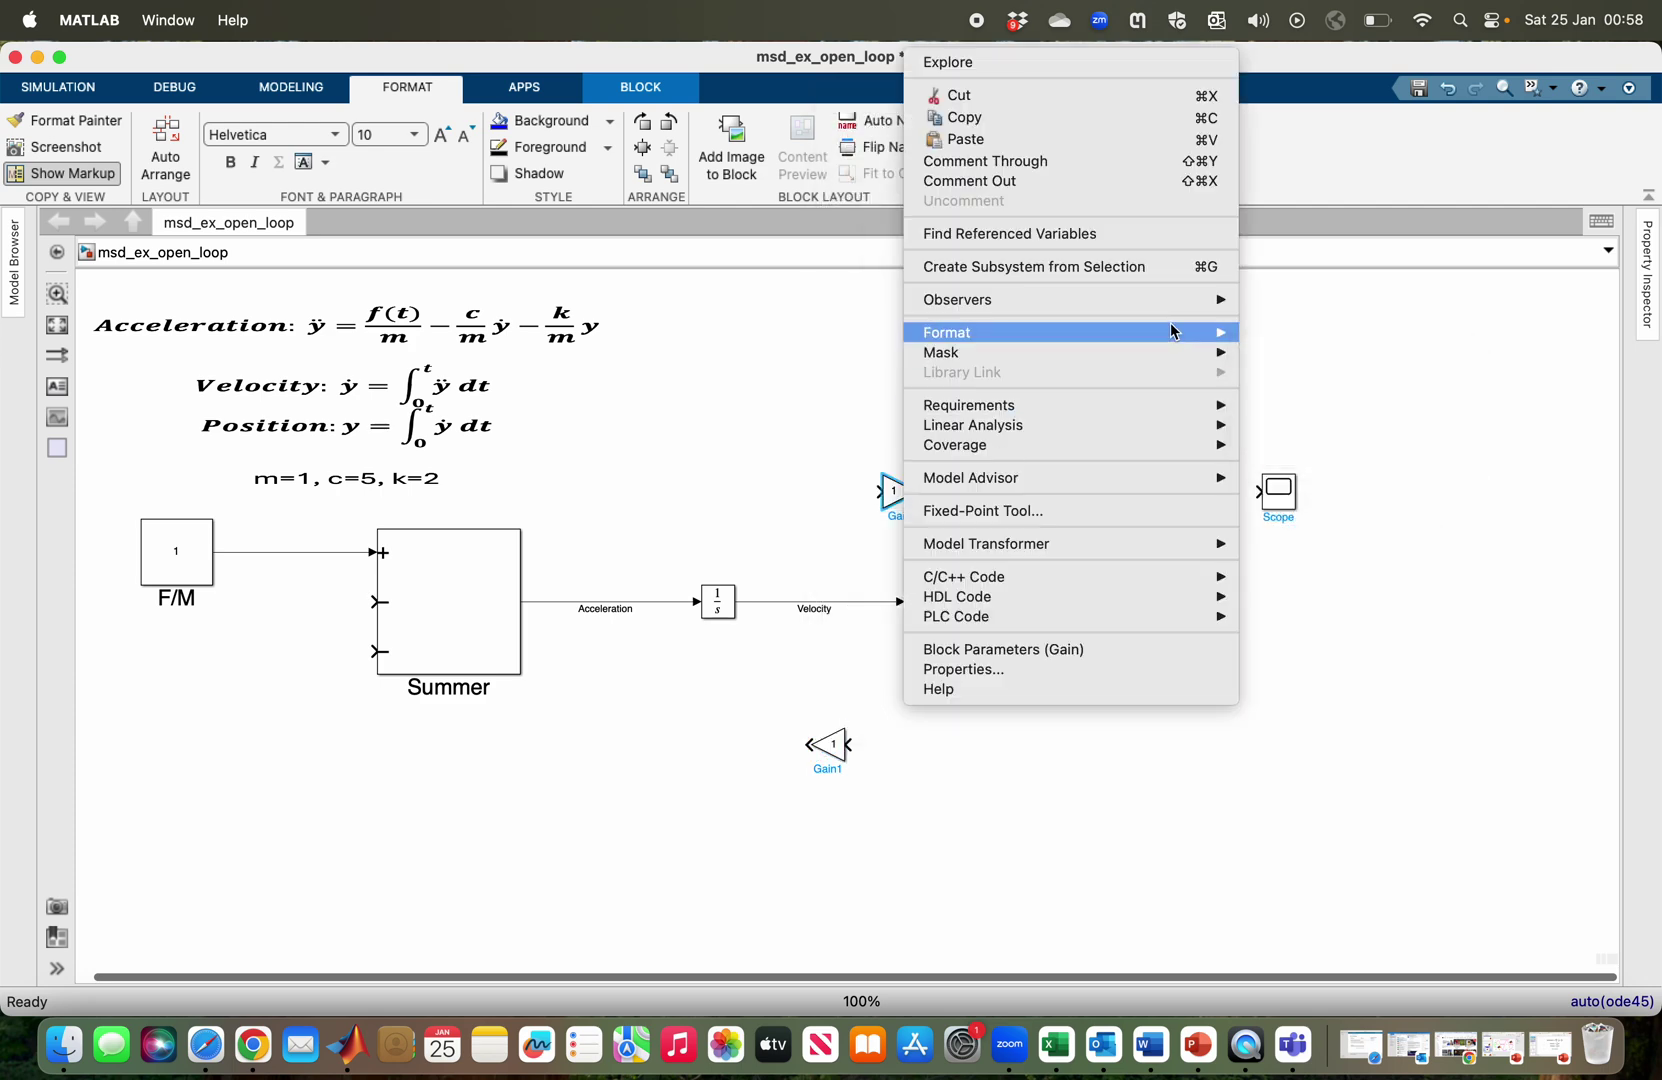
mouse_move(1172, 331)
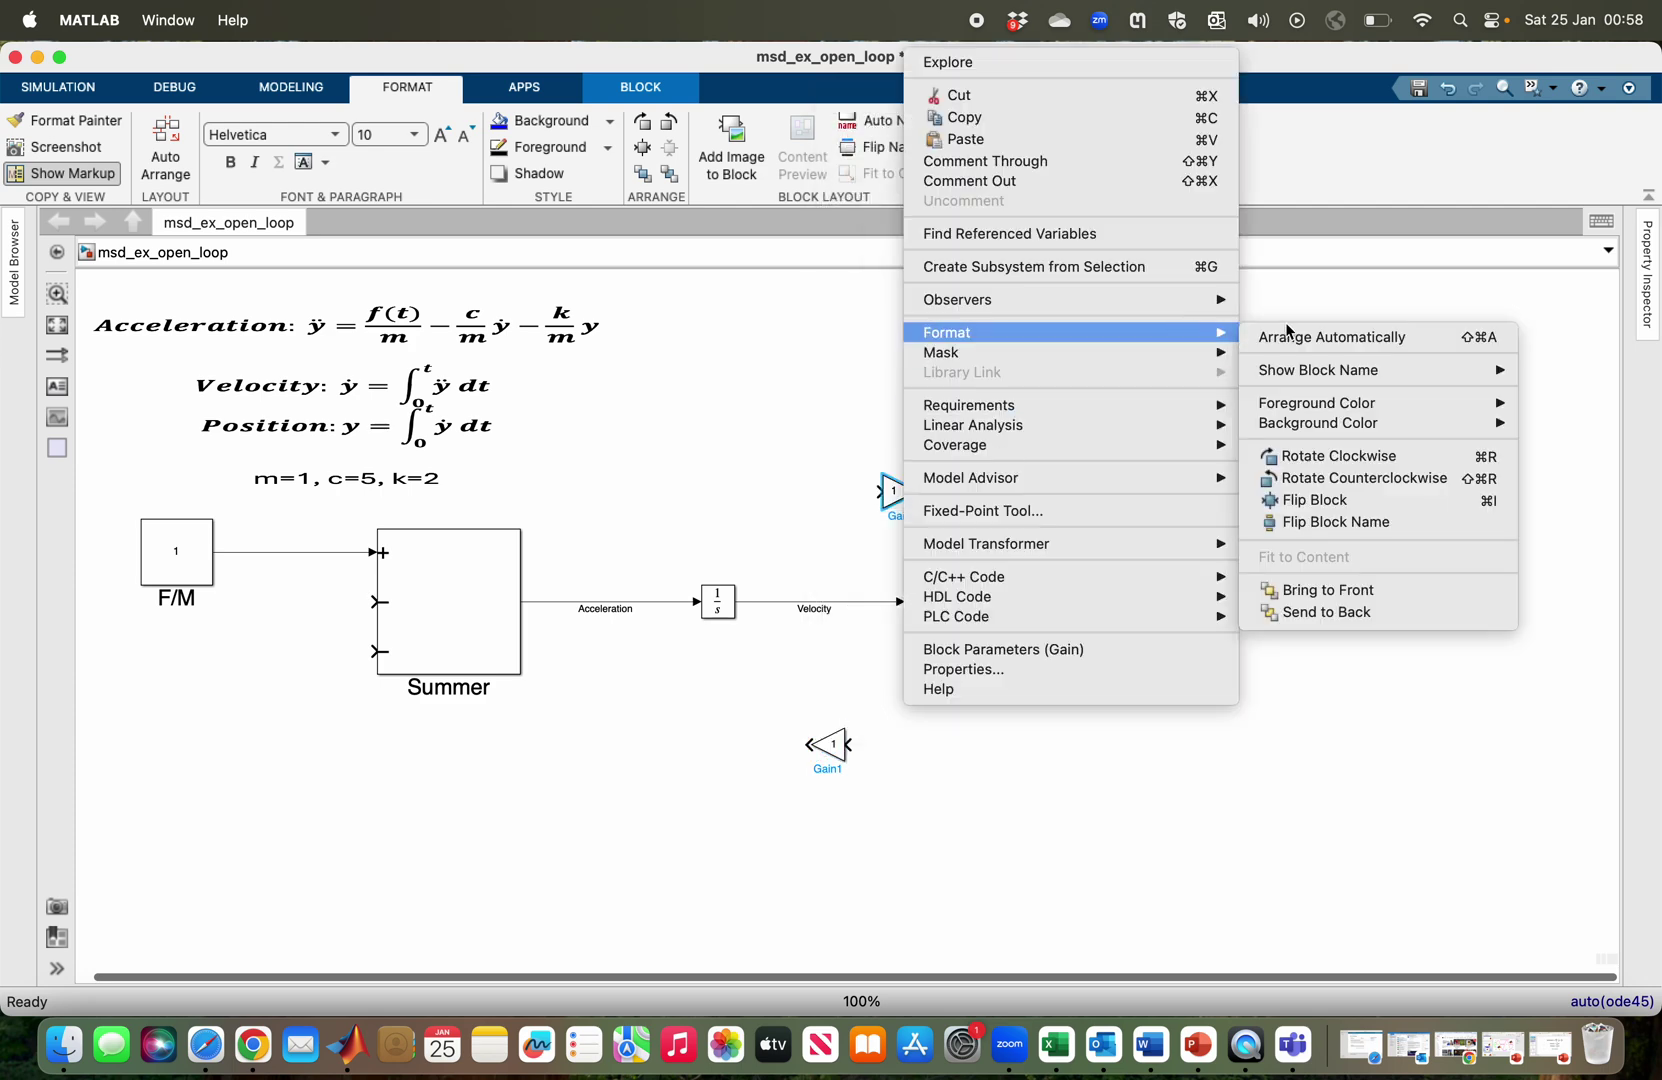
left_click(1336, 502)
- Move the gains below the model and rename Gain1 under the first integrator to c/m at size 20
left_click_drag(897, 496, 834, 871)
left_click(835, 758)
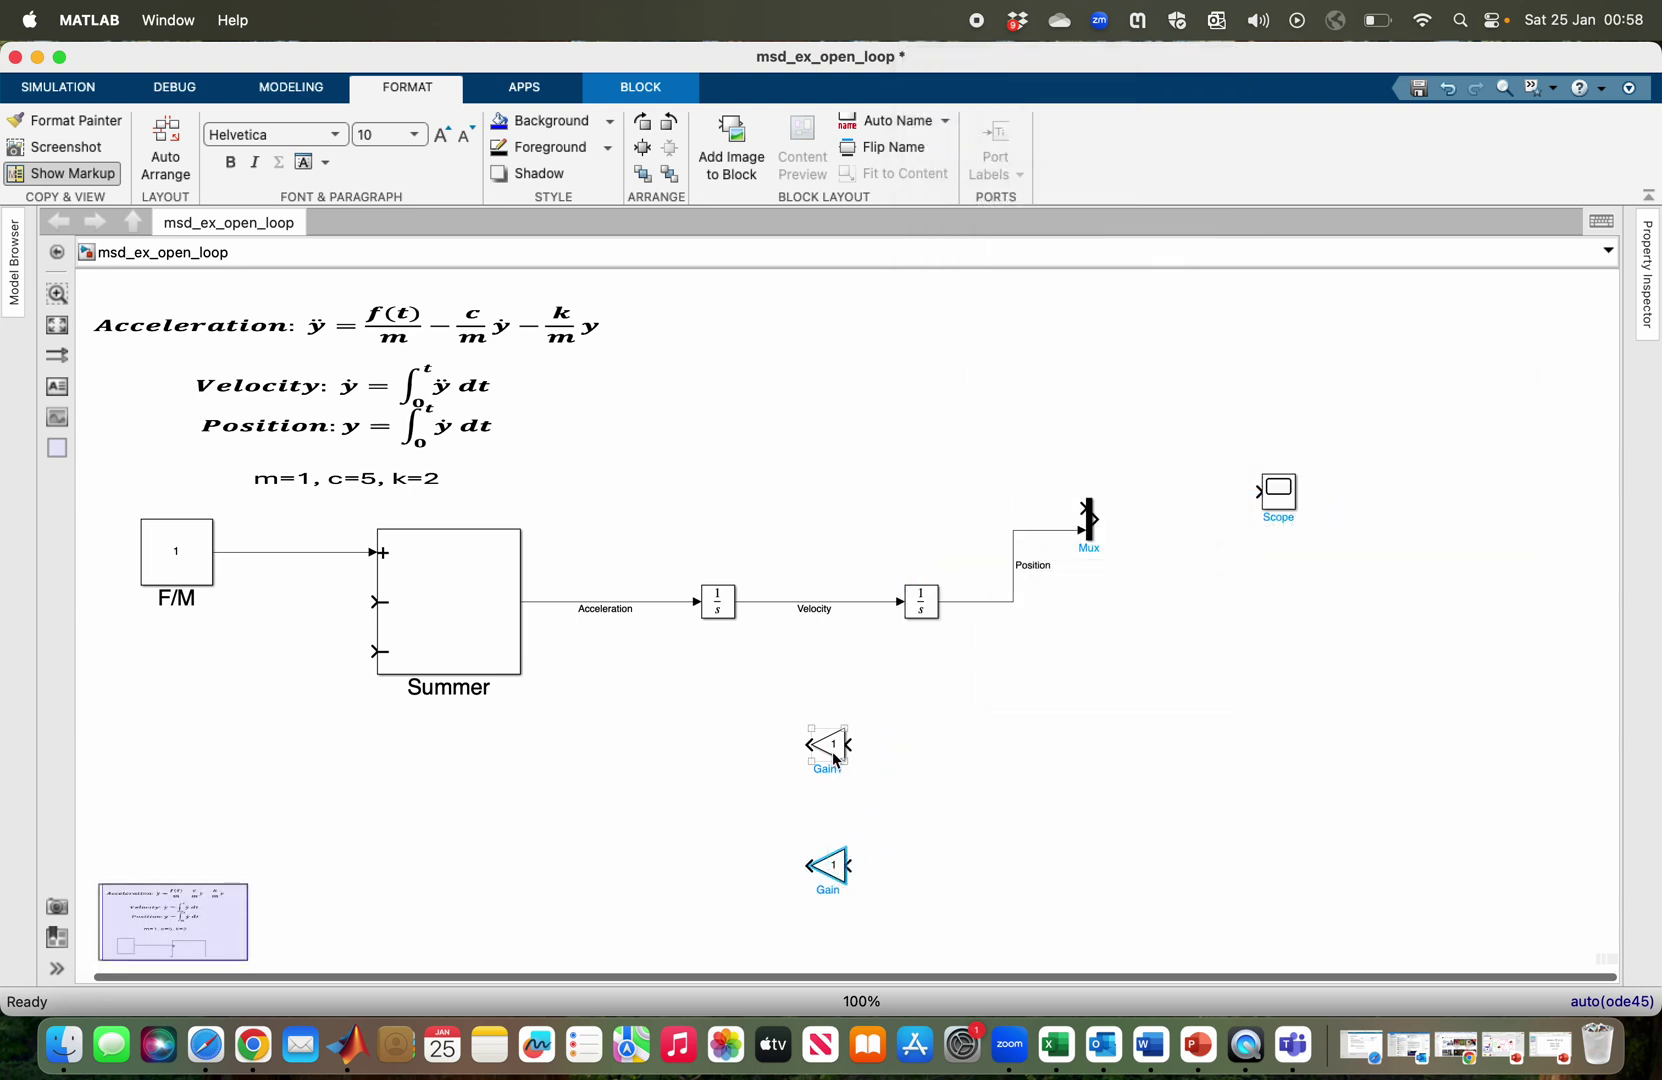
left_click_drag(835, 752, 726, 741)
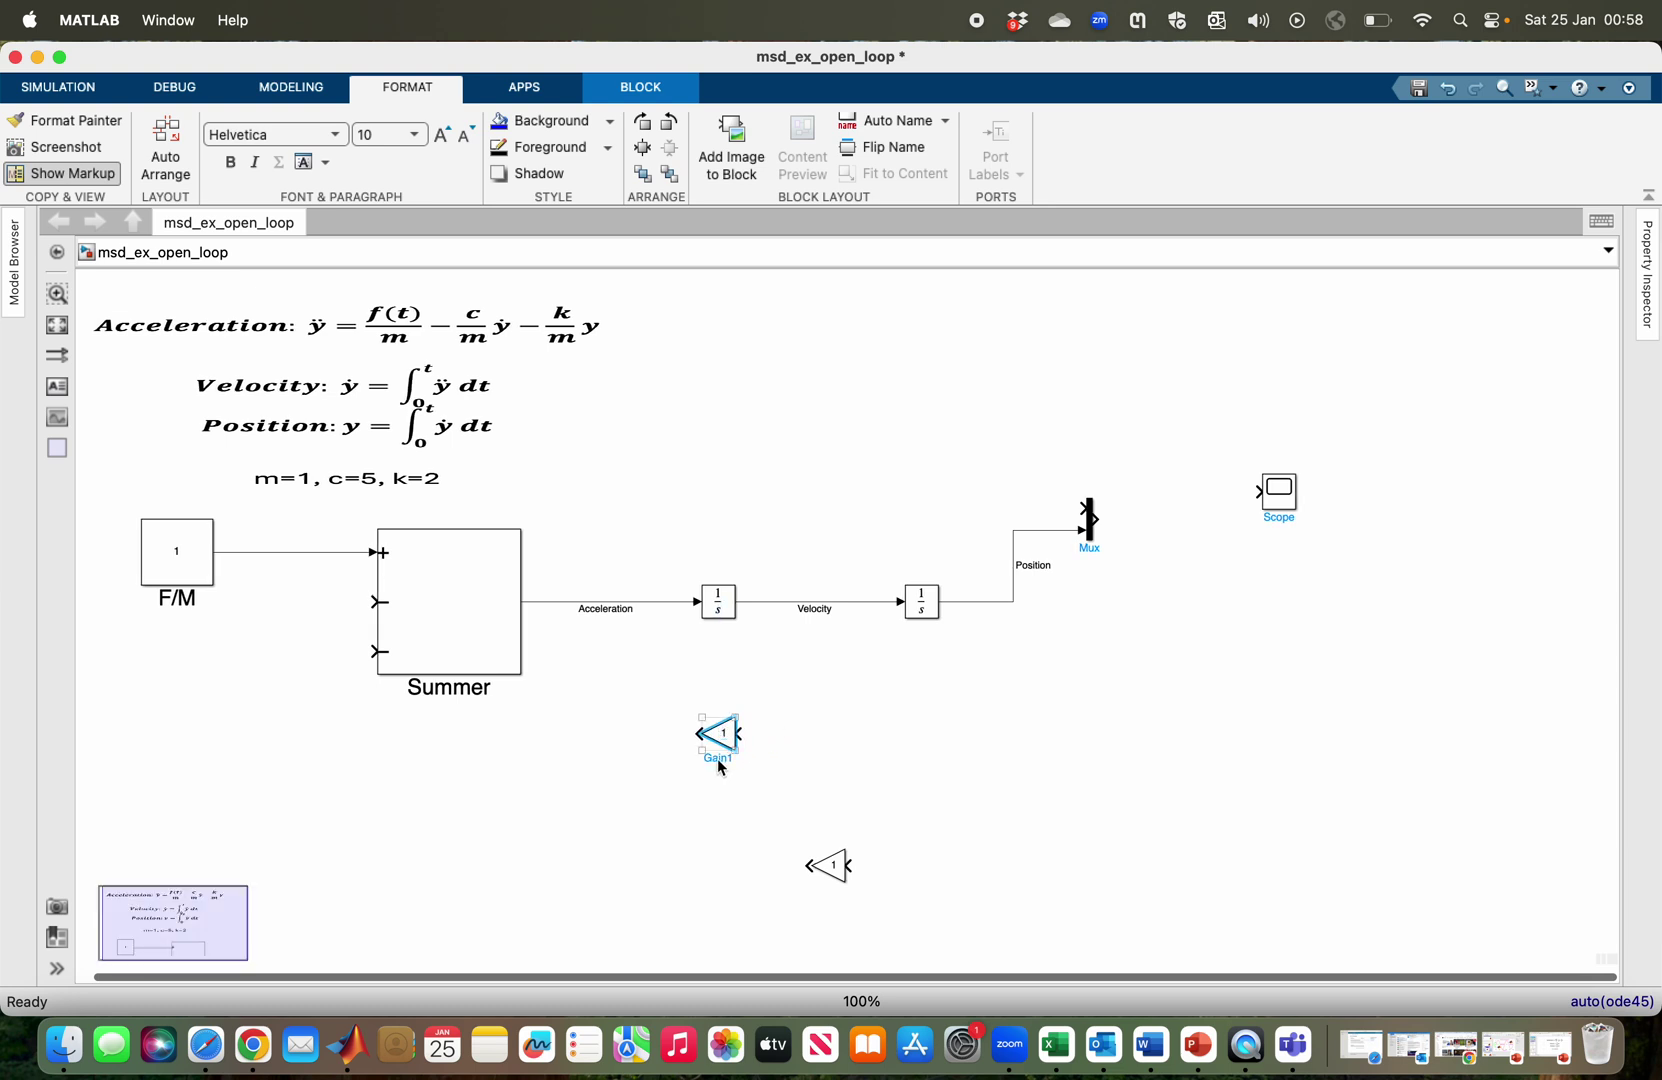
left_click(722, 762)
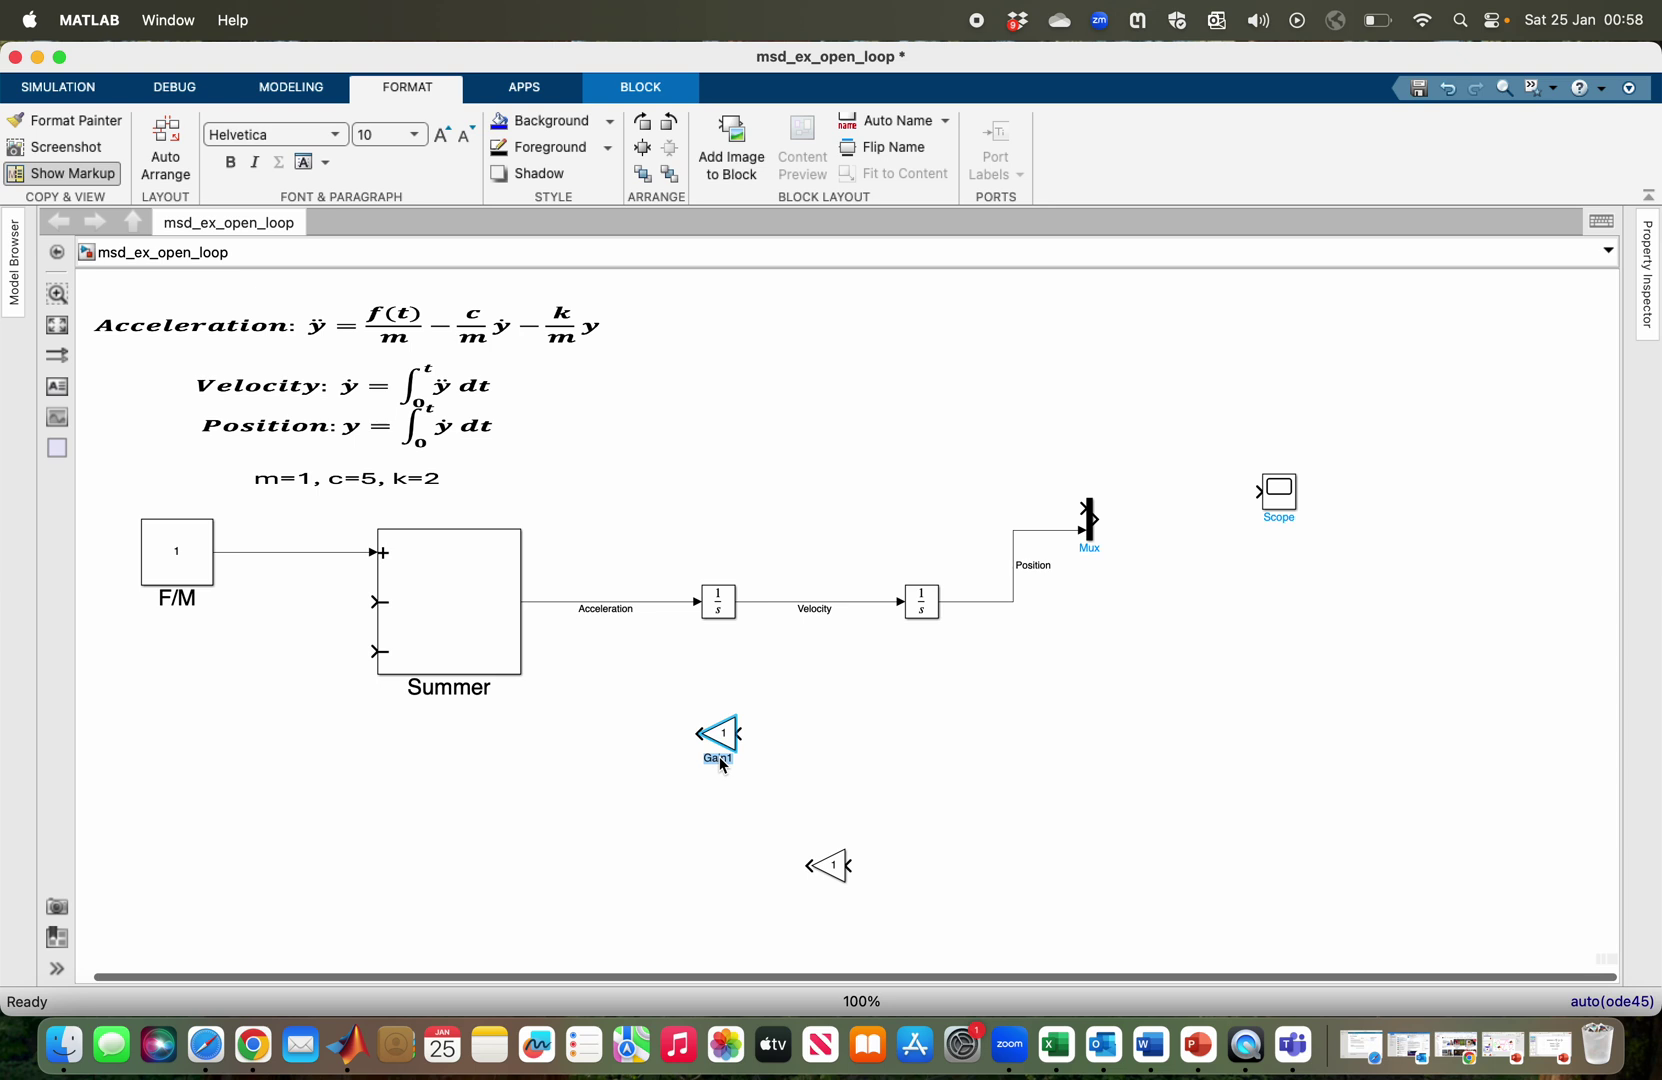
key("BackSpace")
left_click(414, 134)
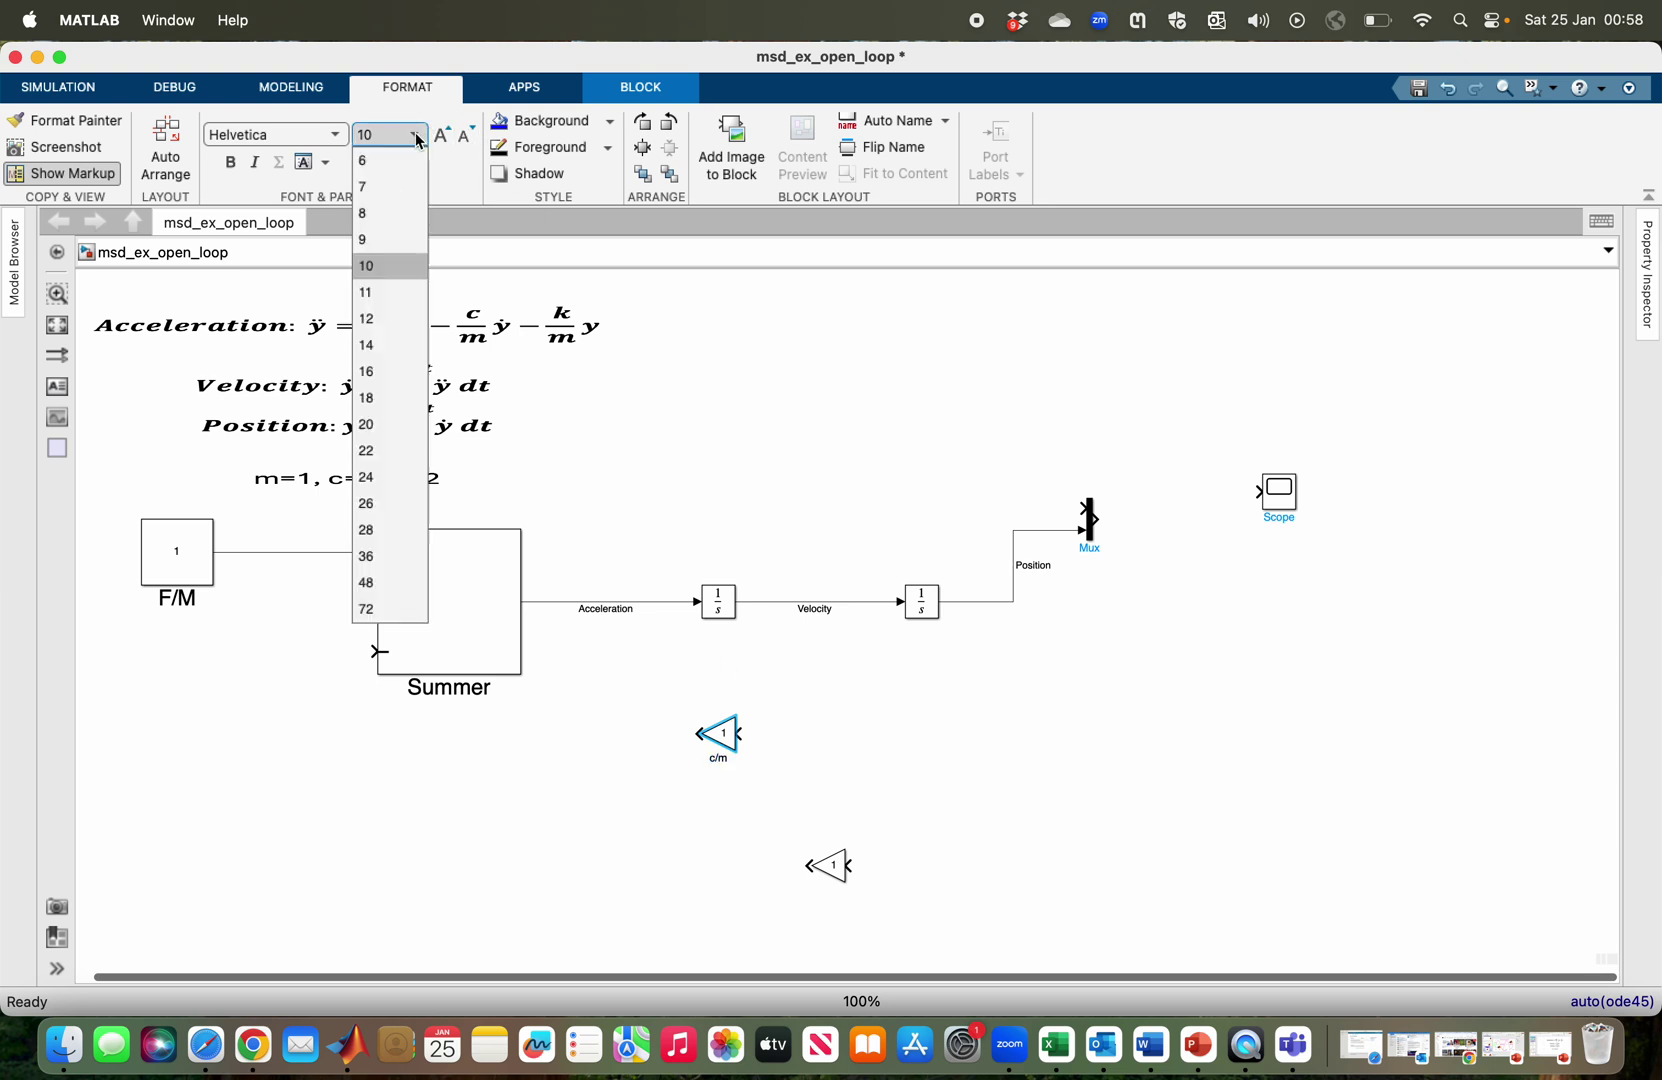
left_click(397, 424)
- Place the other gain directly under c/m and label it k/m at size 20
left_click(840, 880)
left_click_drag(840, 880, 733, 872)
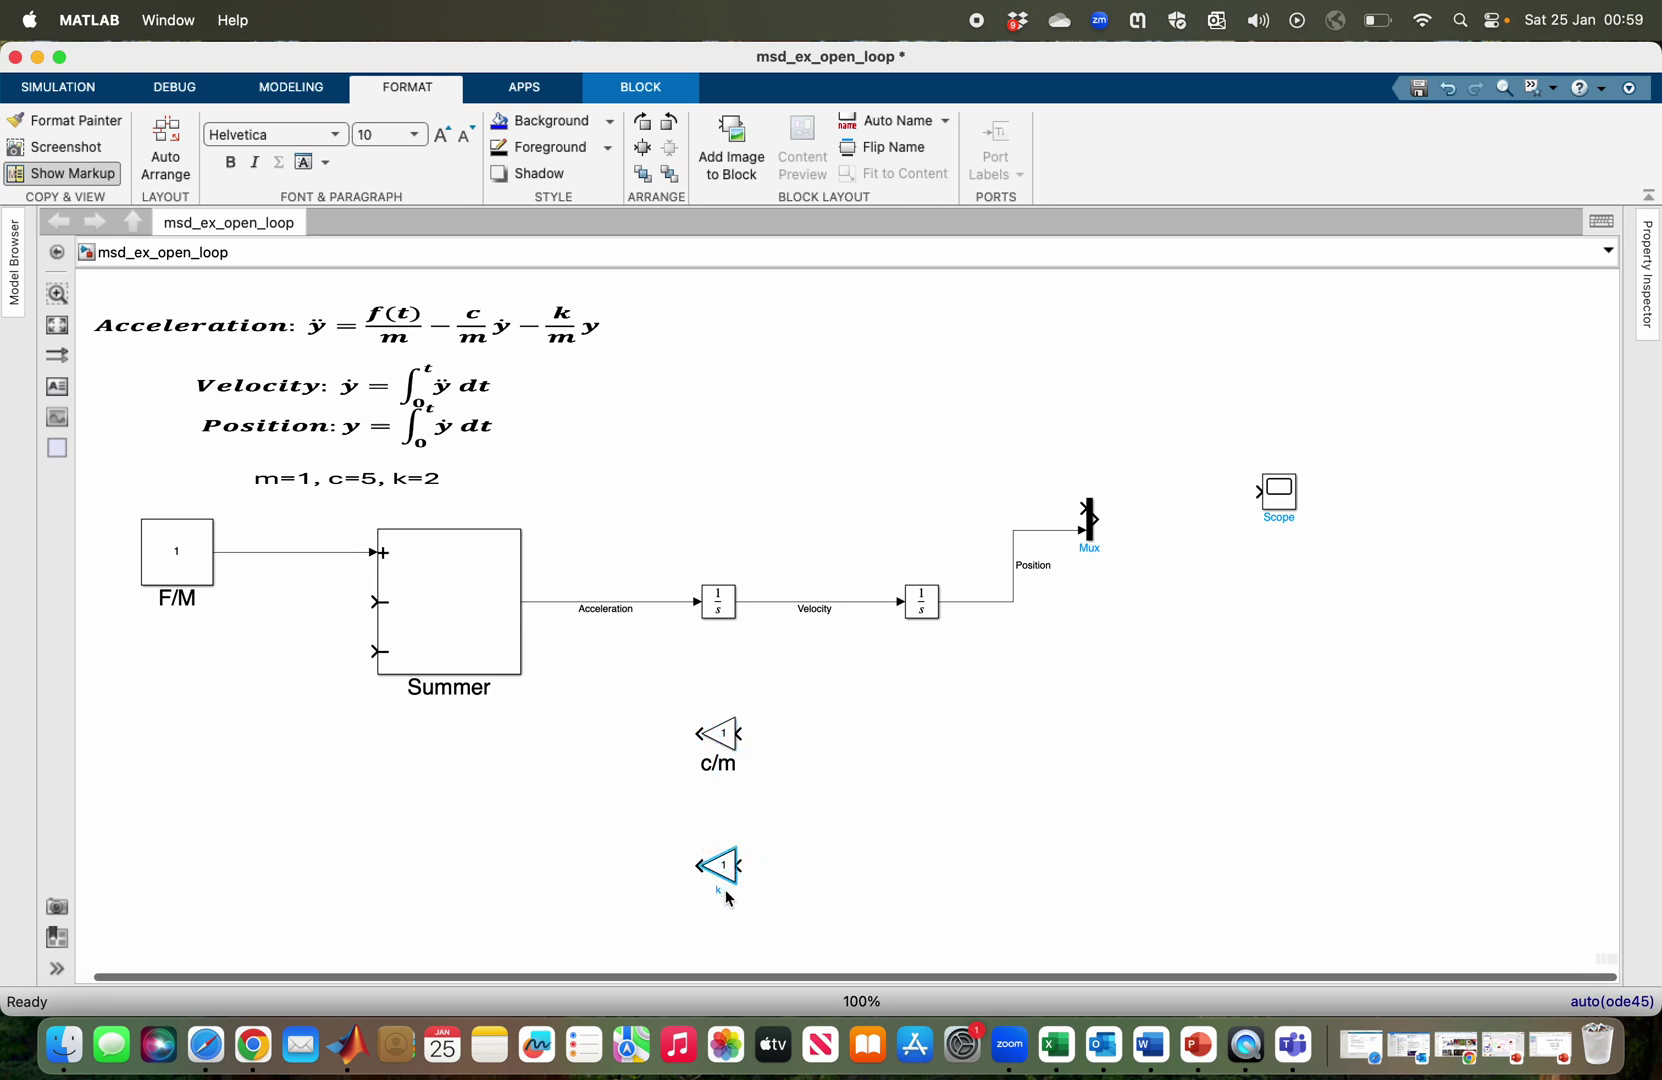
left_click(413, 134)
left_click(379, 428)
left_click(972, 740)
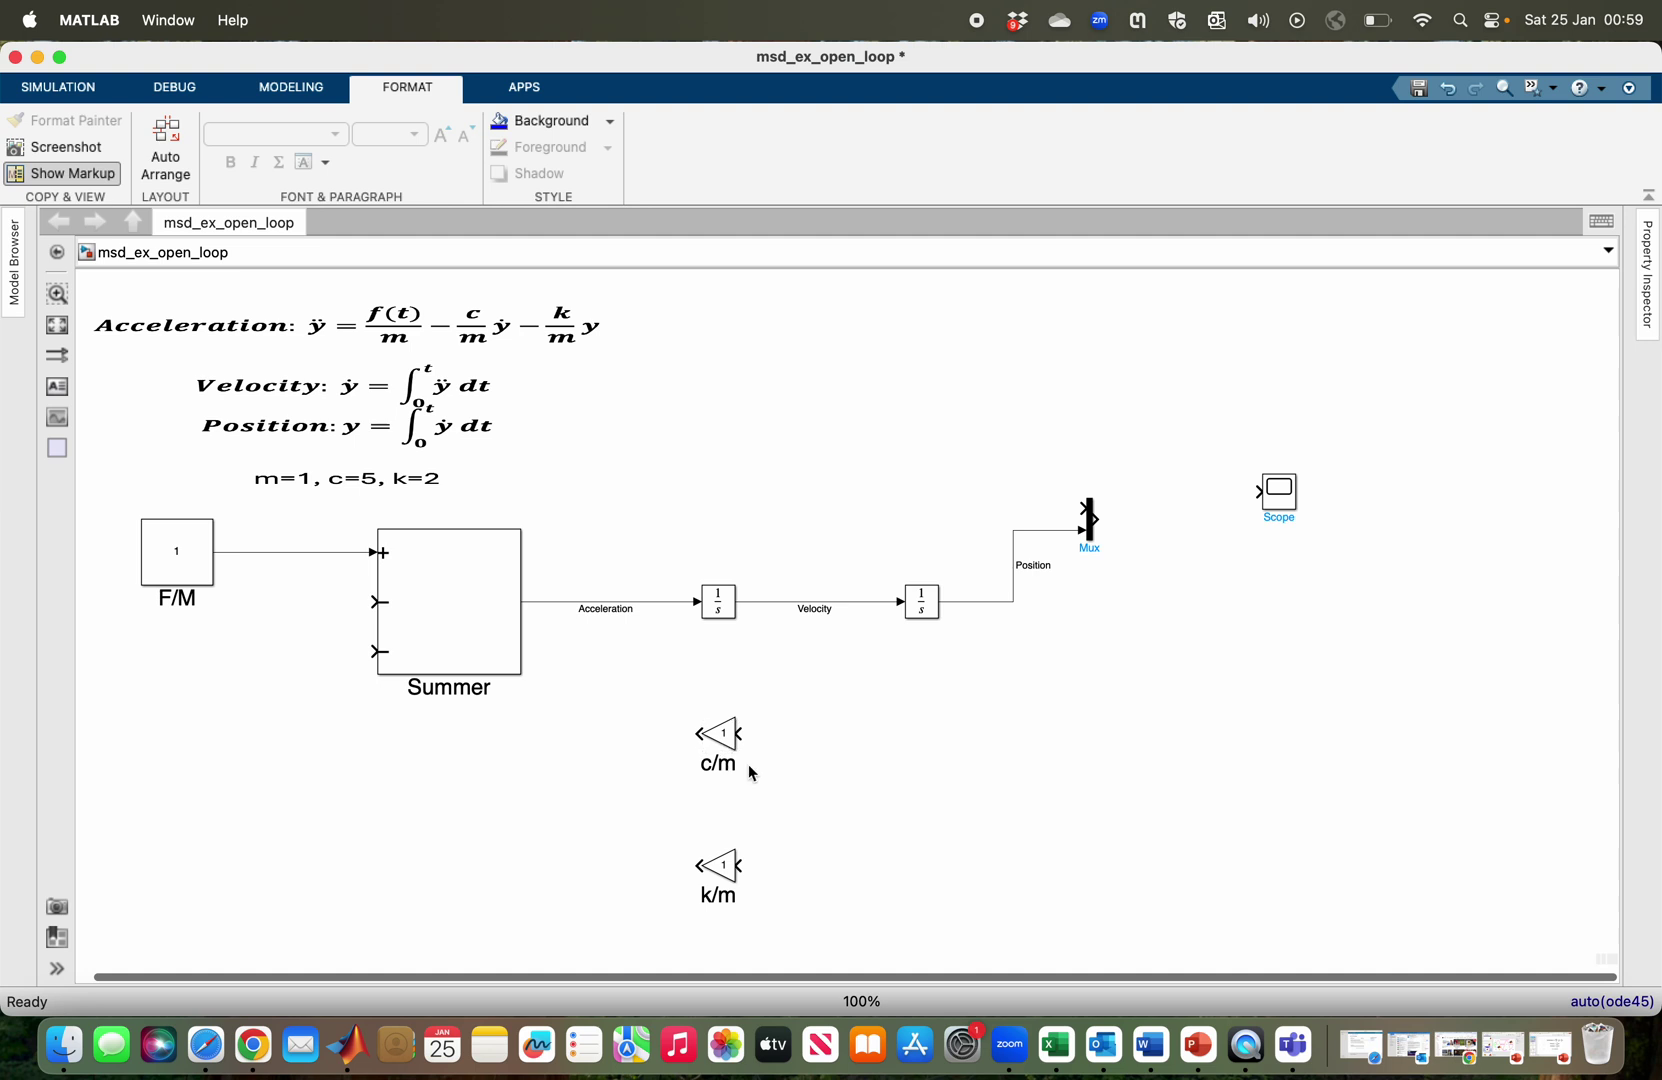
left_click(530, 468)
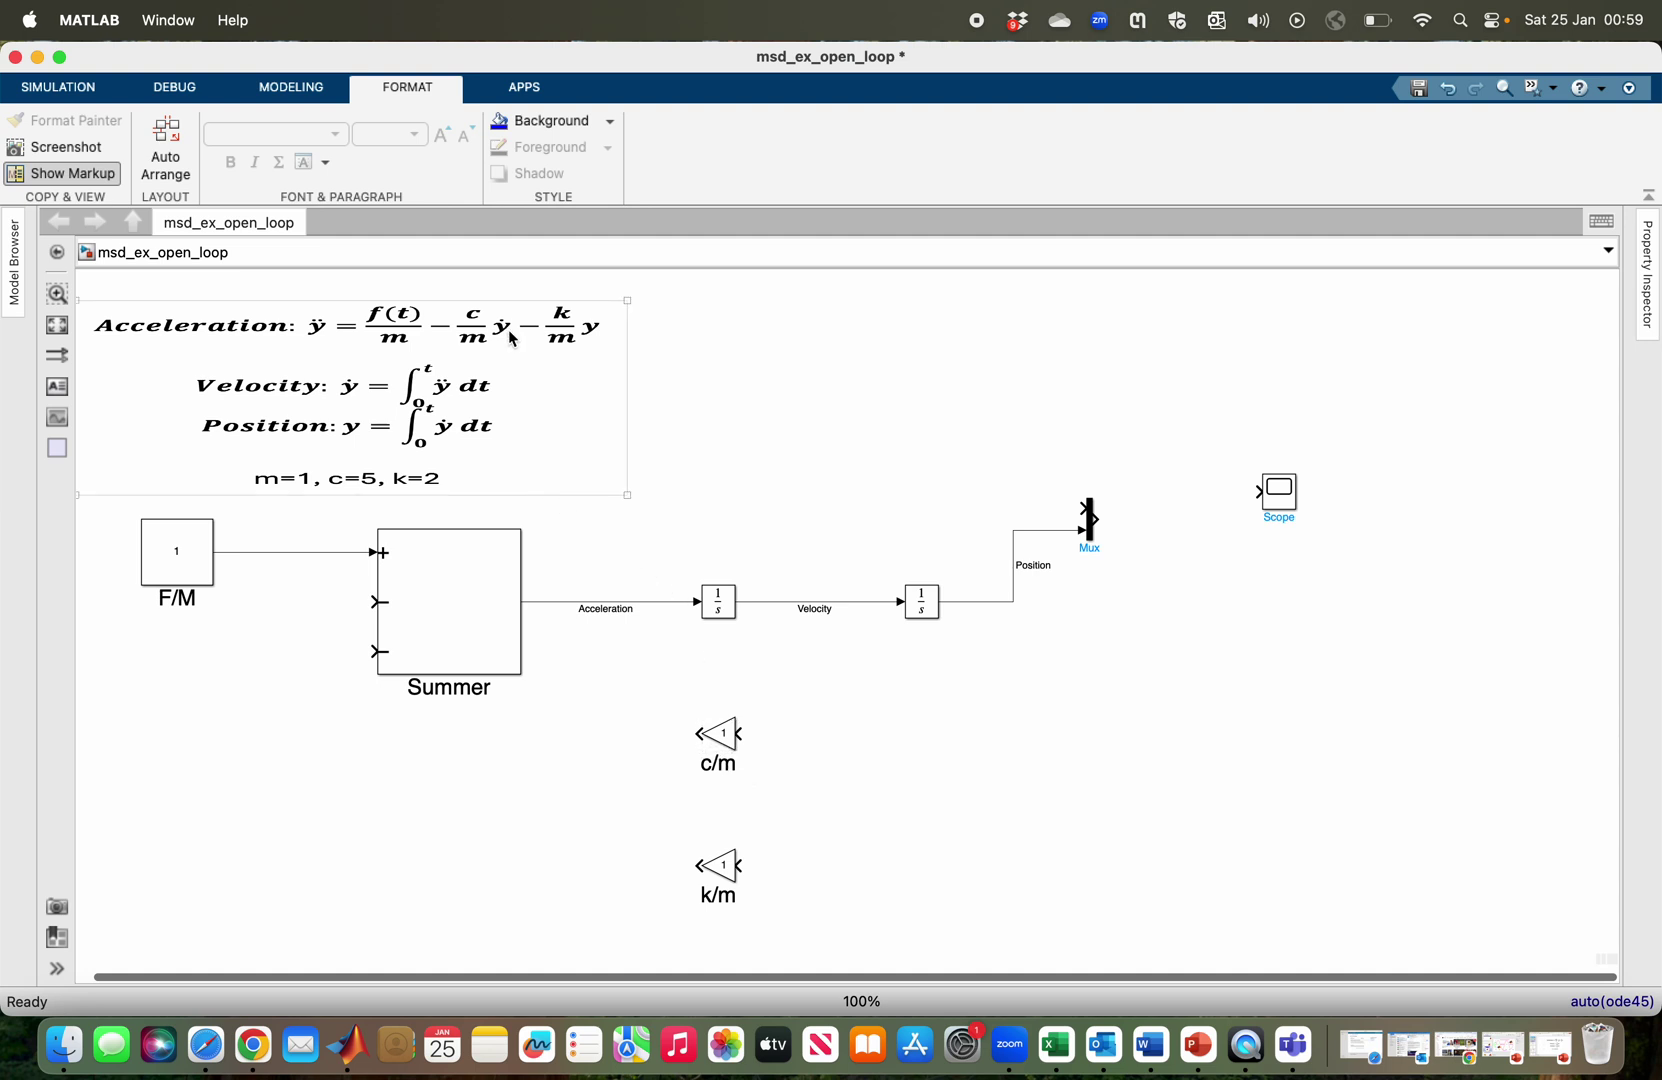
left_click(781, 643)
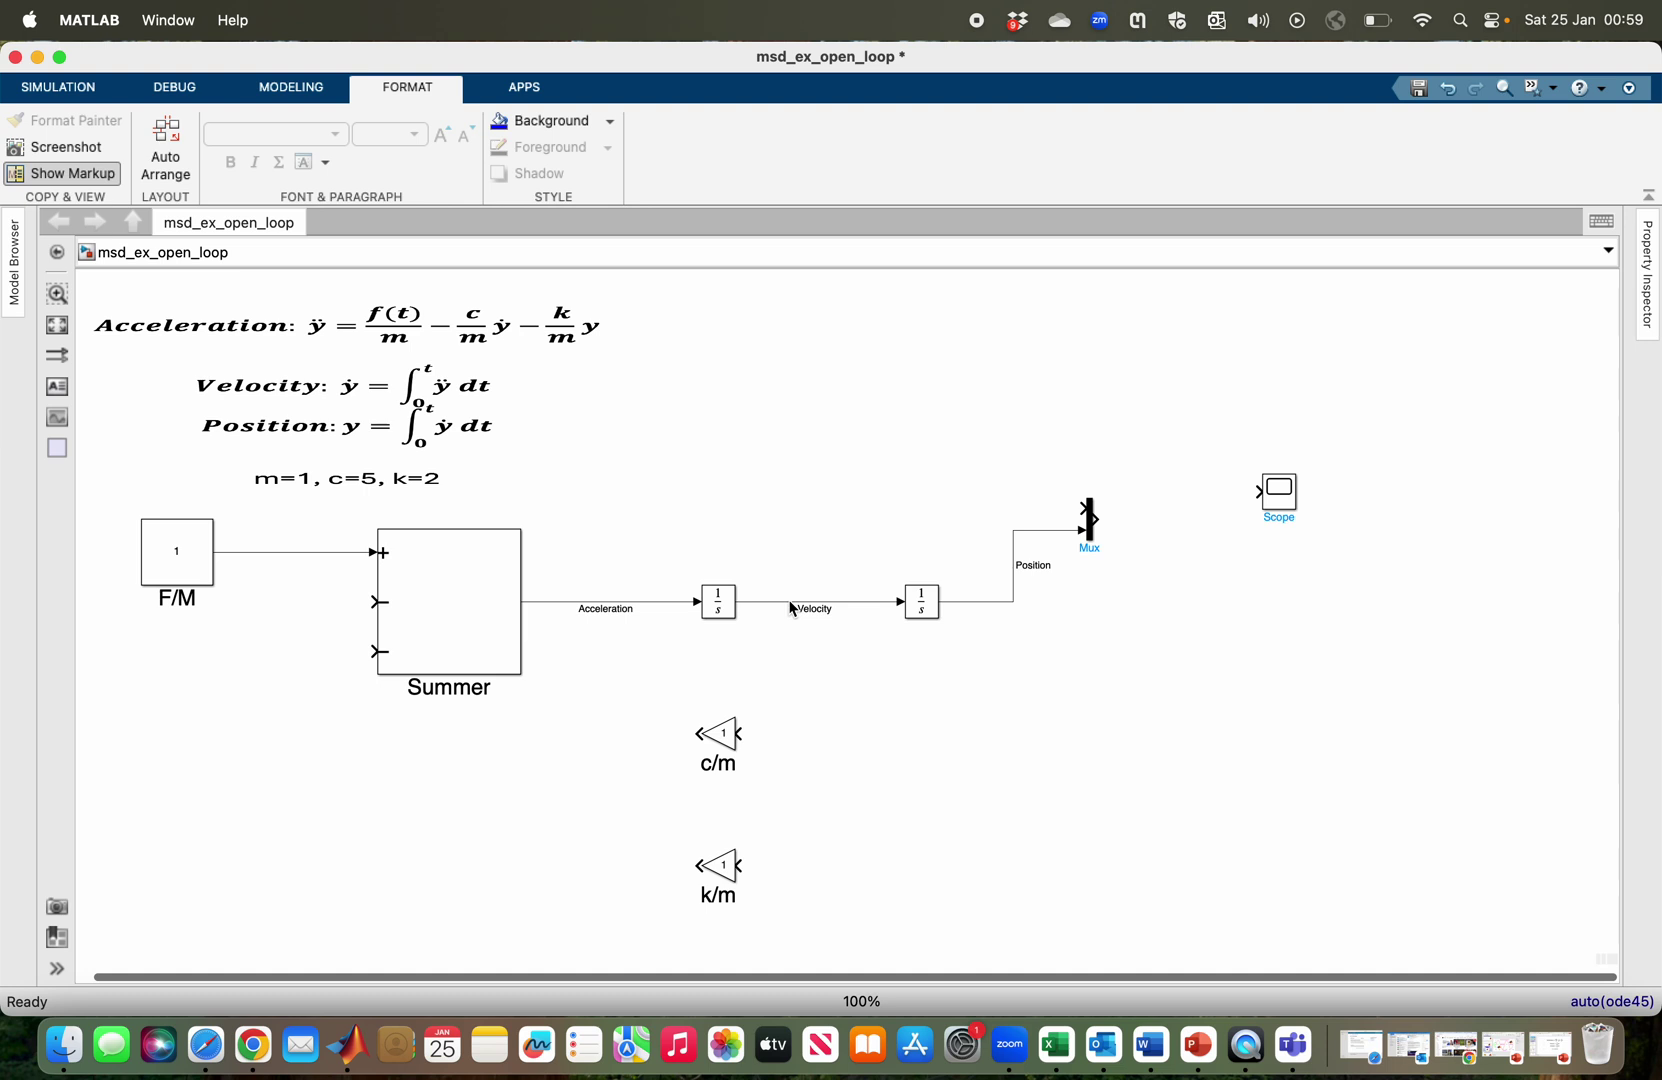
- Branch the Velocity signal into c/m and the Position signal into k/m
mouse_move(791, 607)
left_mouse_down()
mouse_move(790, 750)
mouse_move(745, 745)
left_mouse_up()
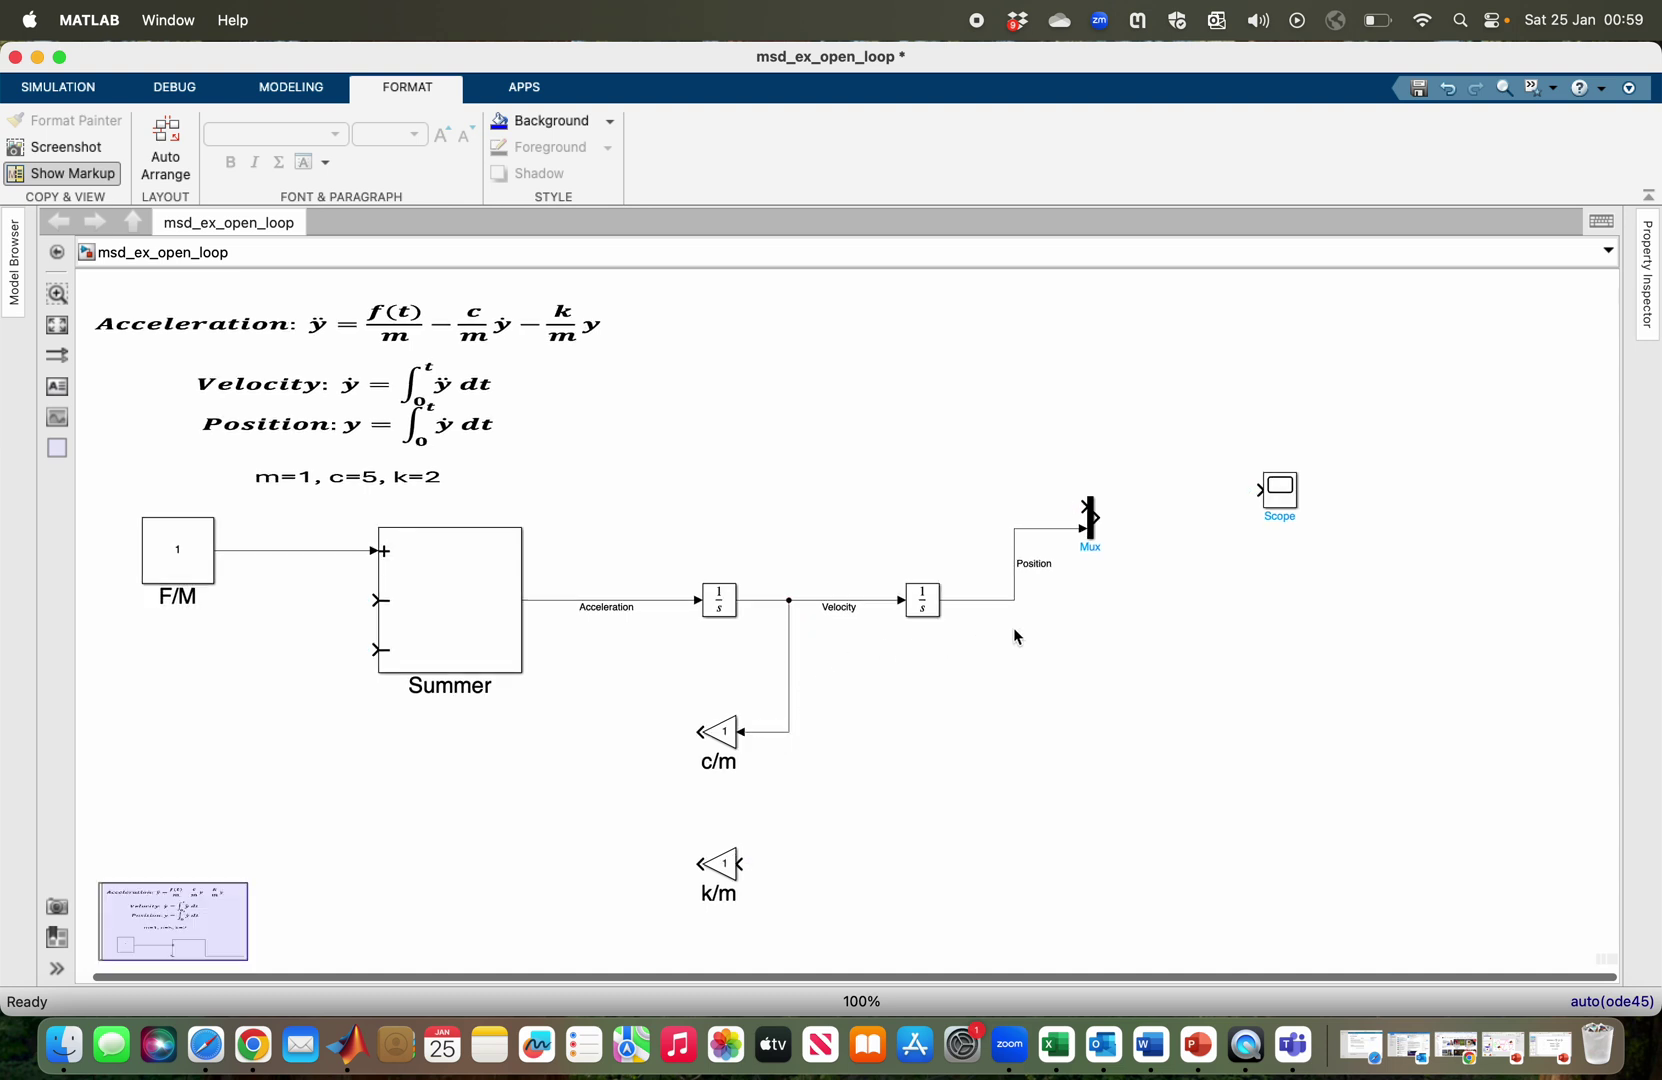
left_click(455, 352)
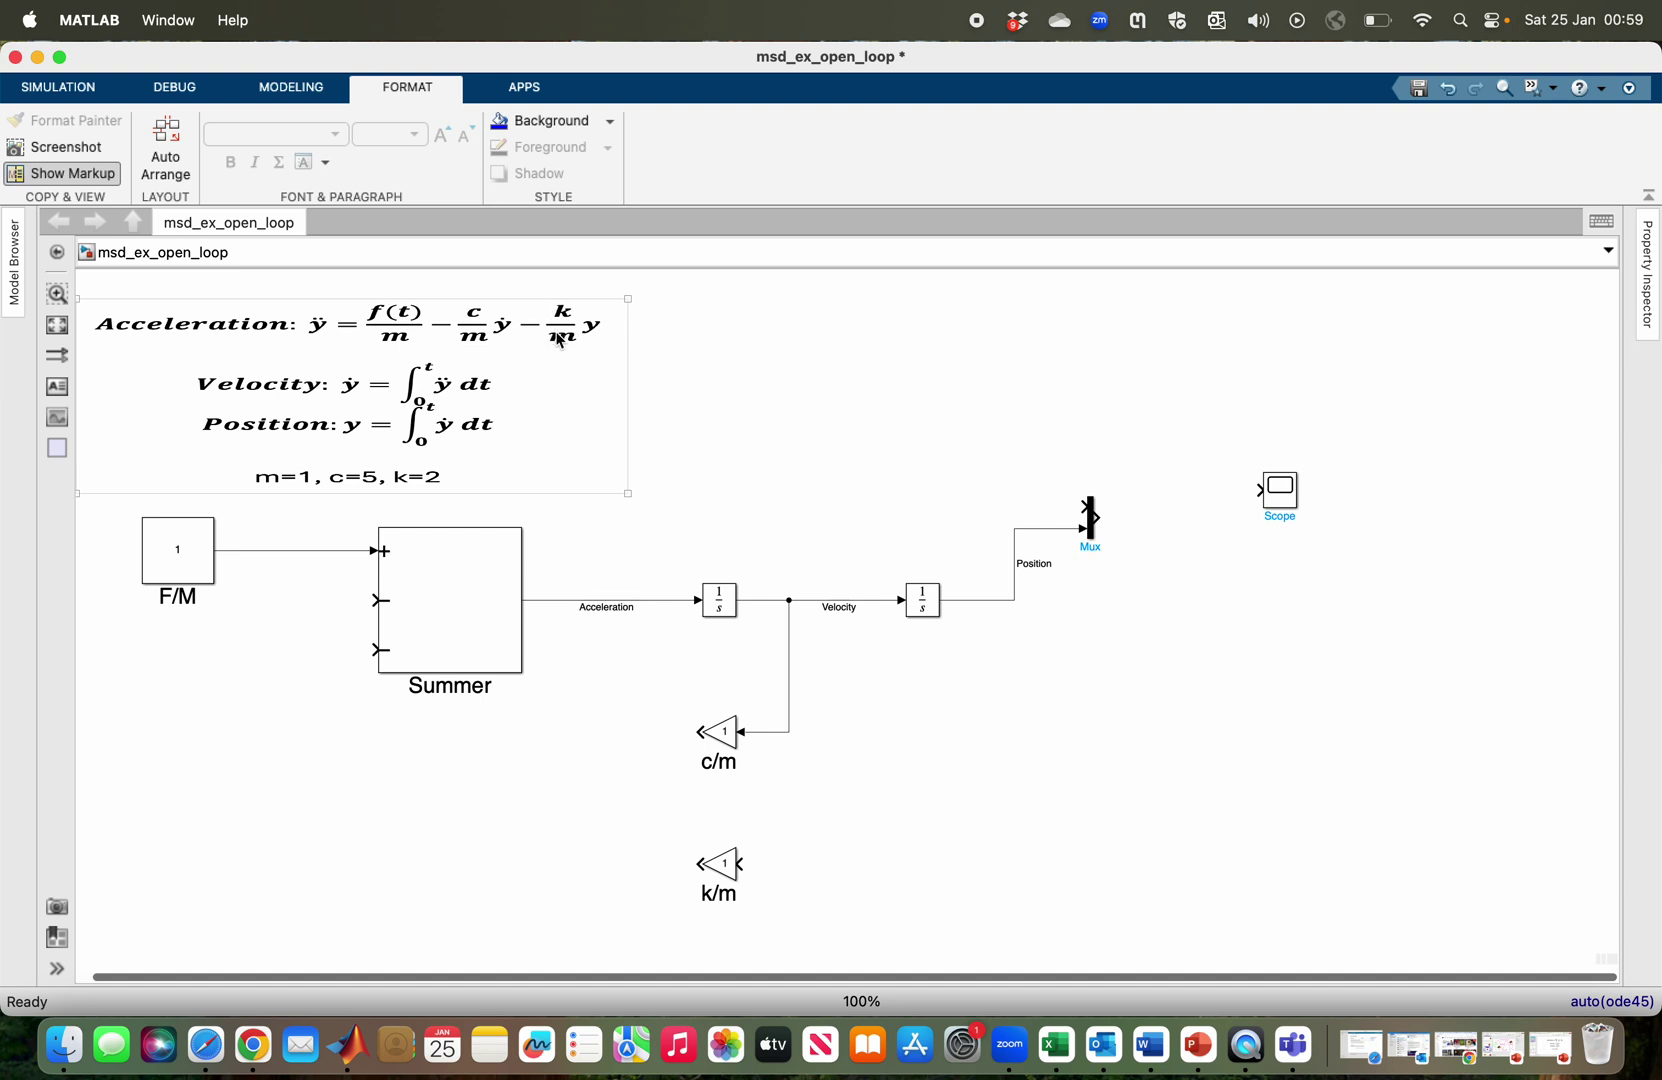
left_click(822, 414)
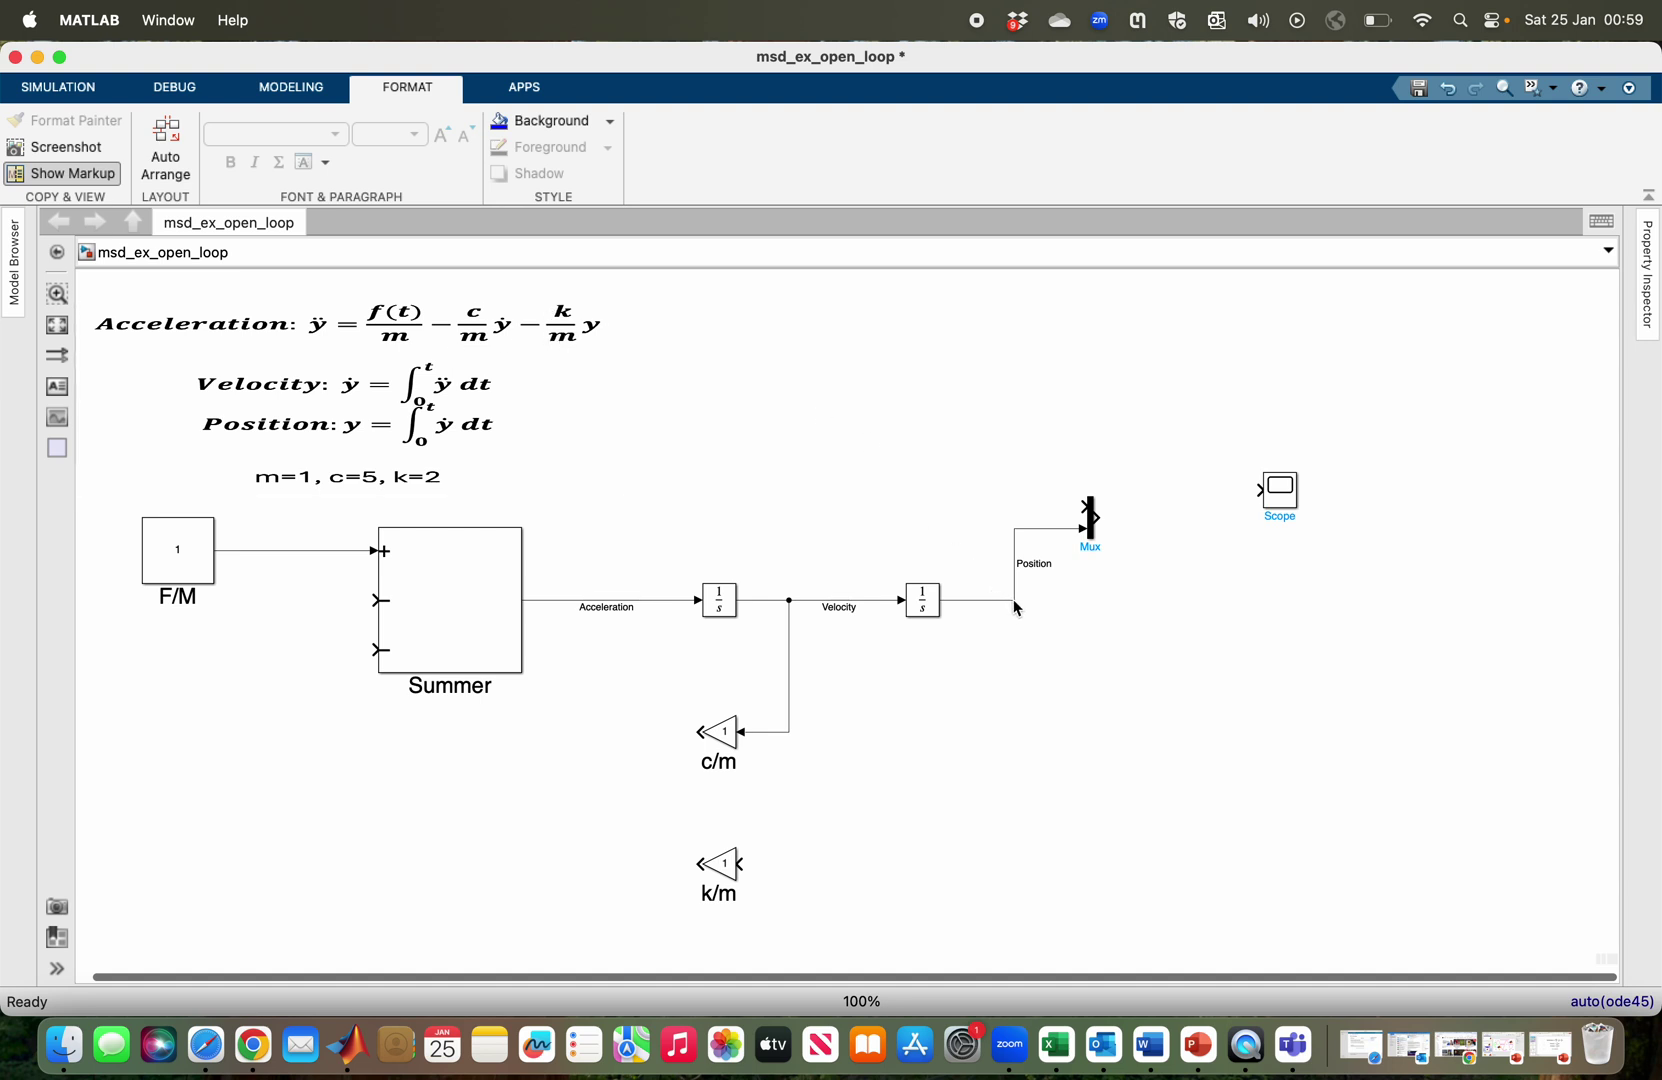
left_click_drag(1013, 600, 737, 876)
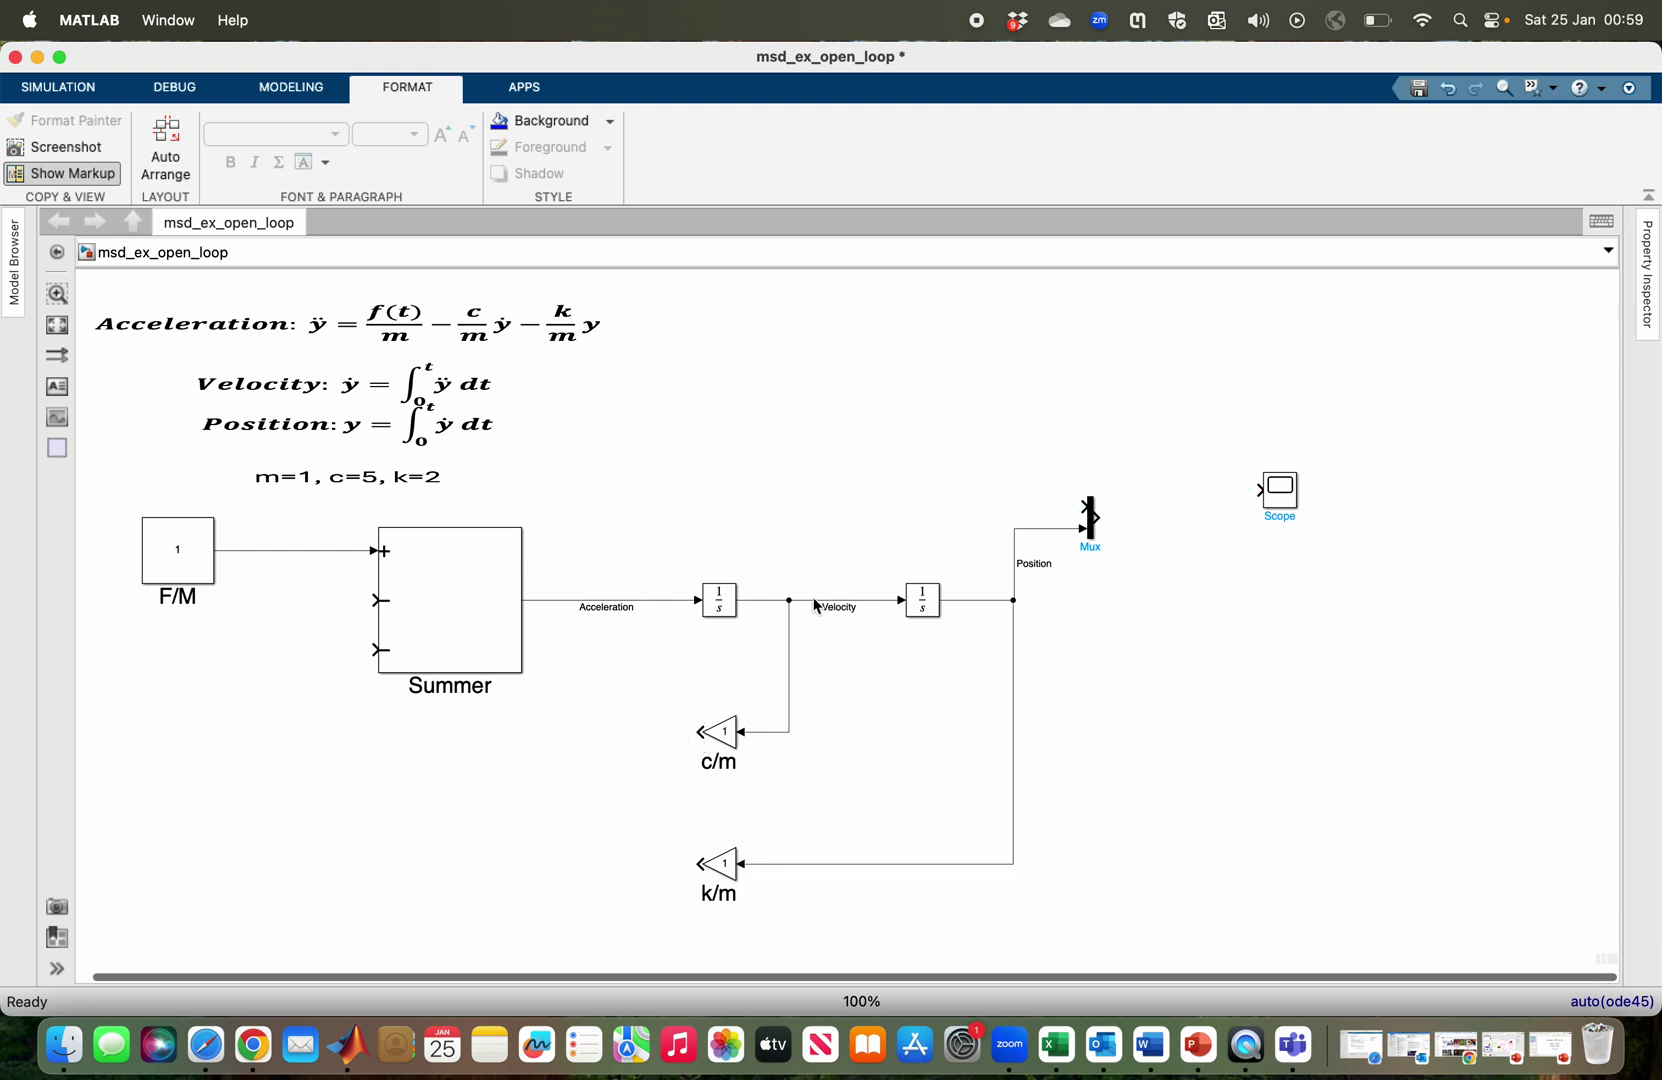
left_click(615, 488)
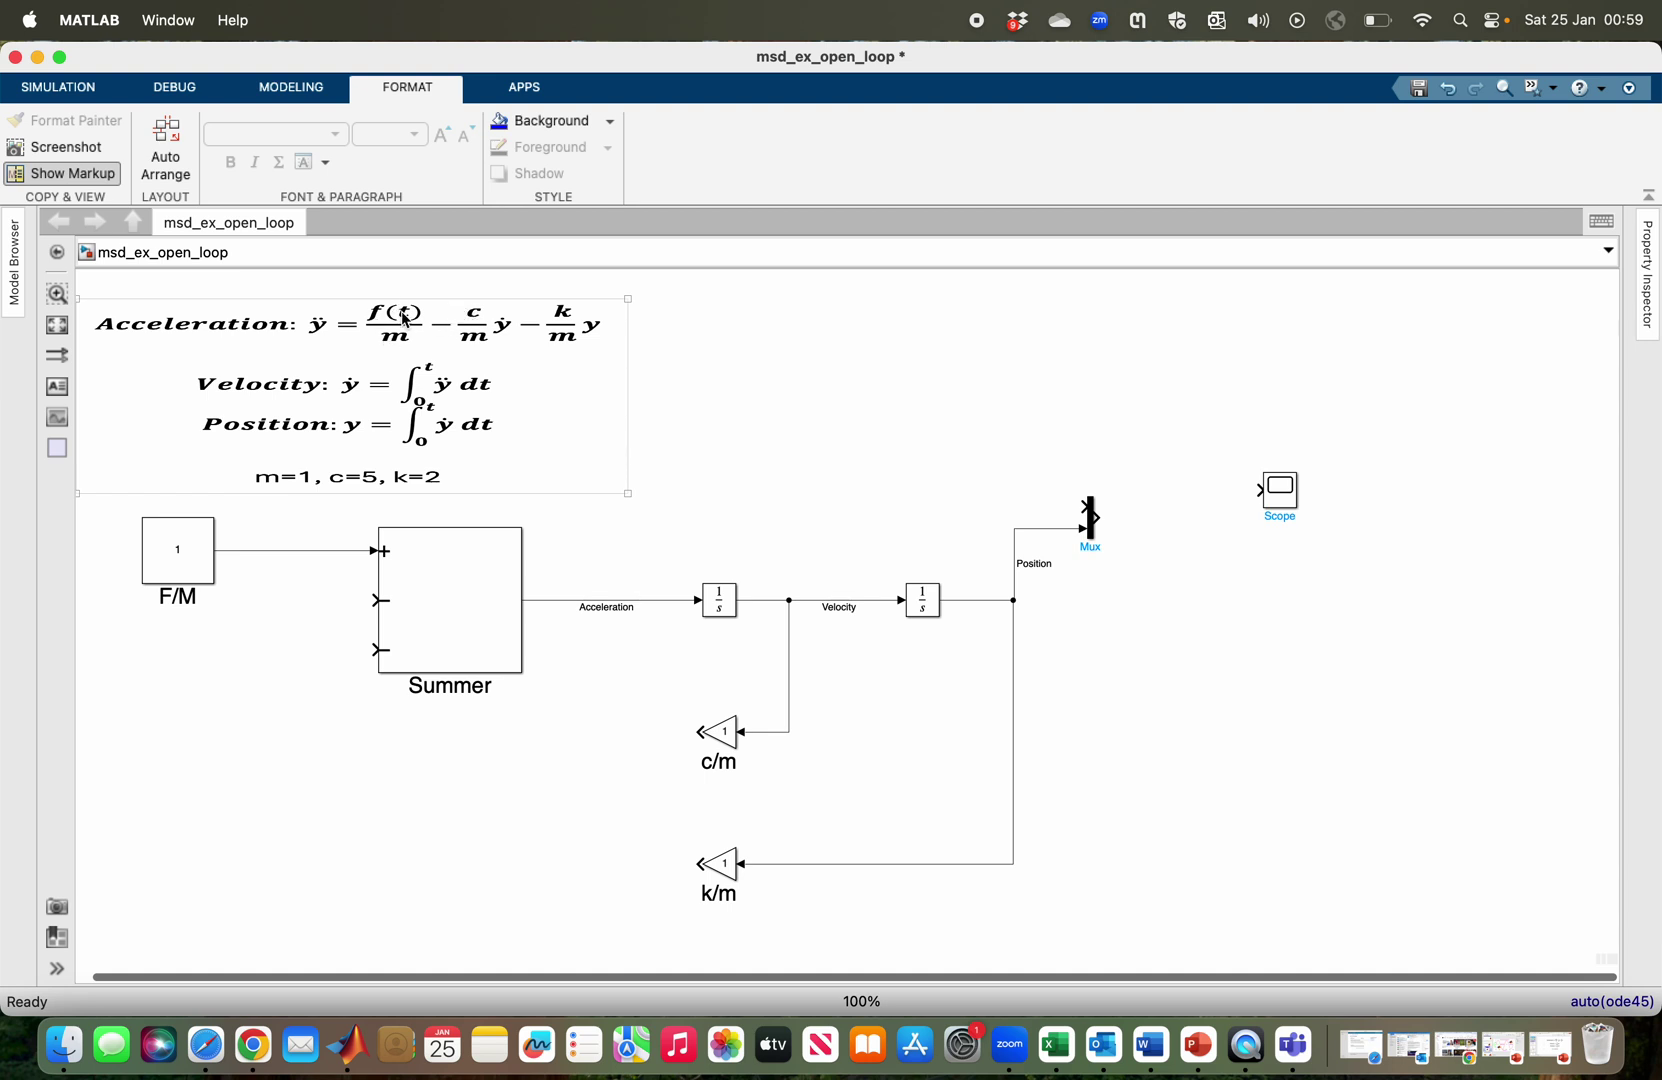
left_click(678, 792)
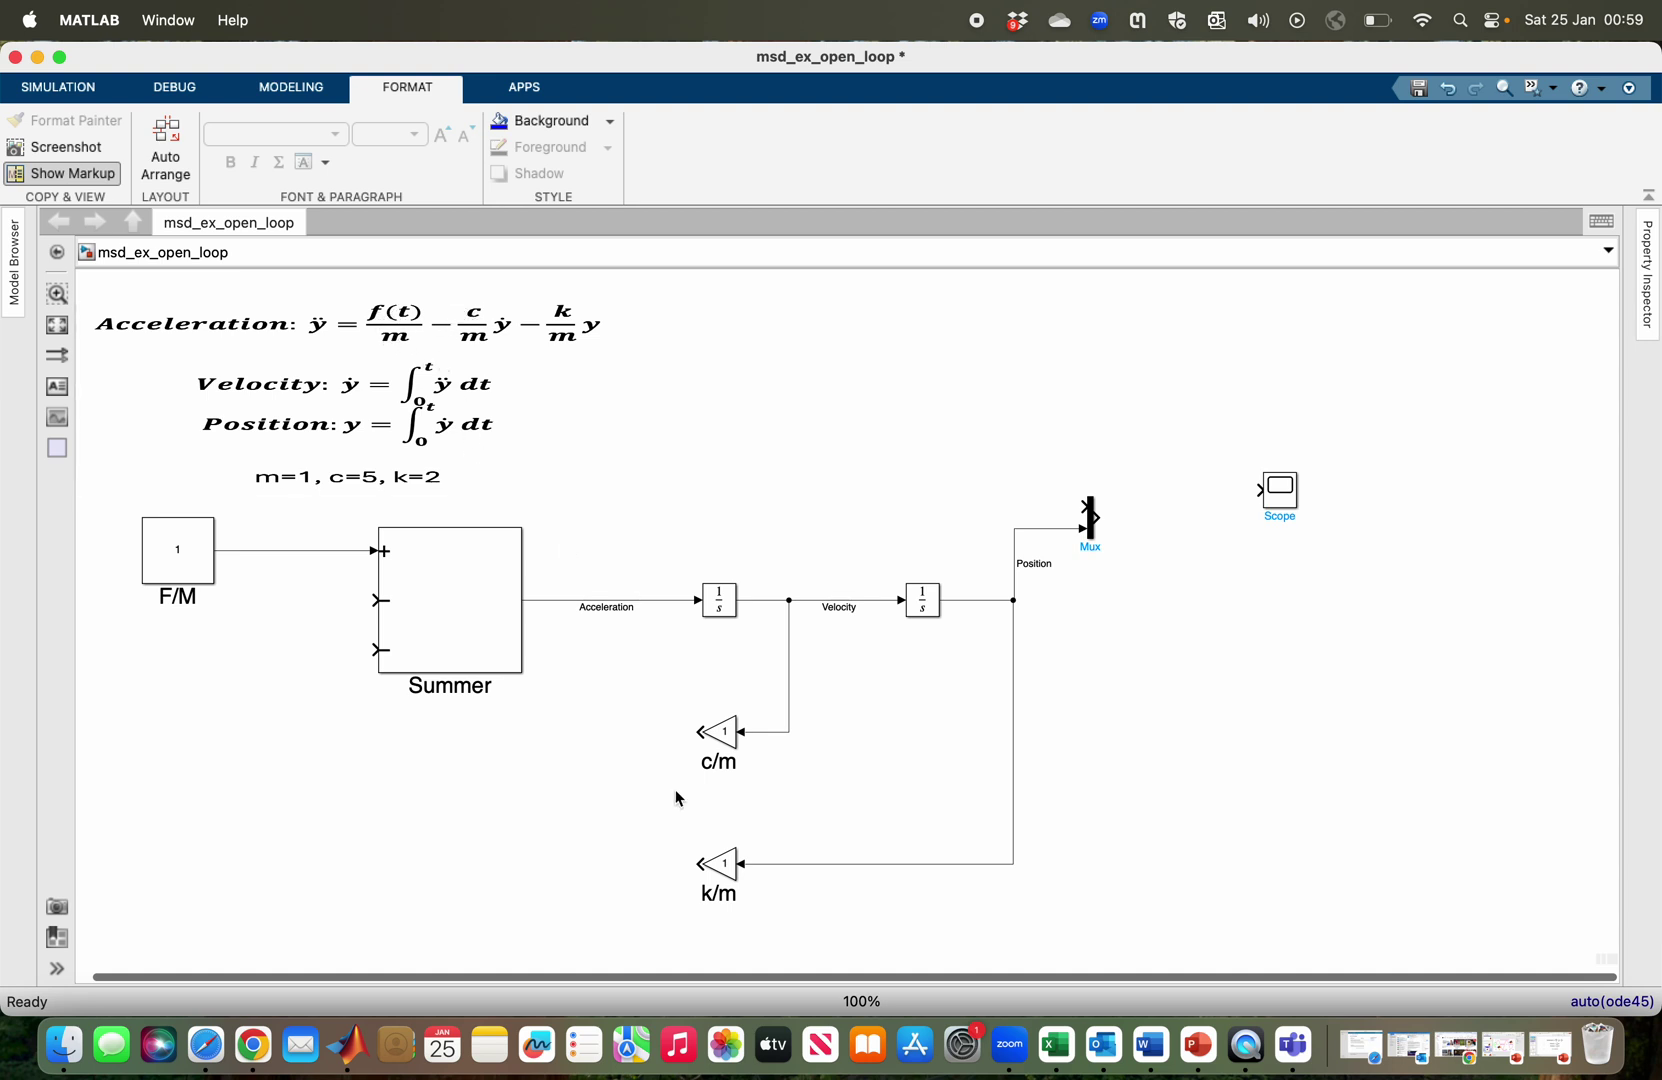
- Feed c/m into Summer's second input and k/m into its third input
left_click(702, 738)
left_click_drag(702, 738, 290, 637)
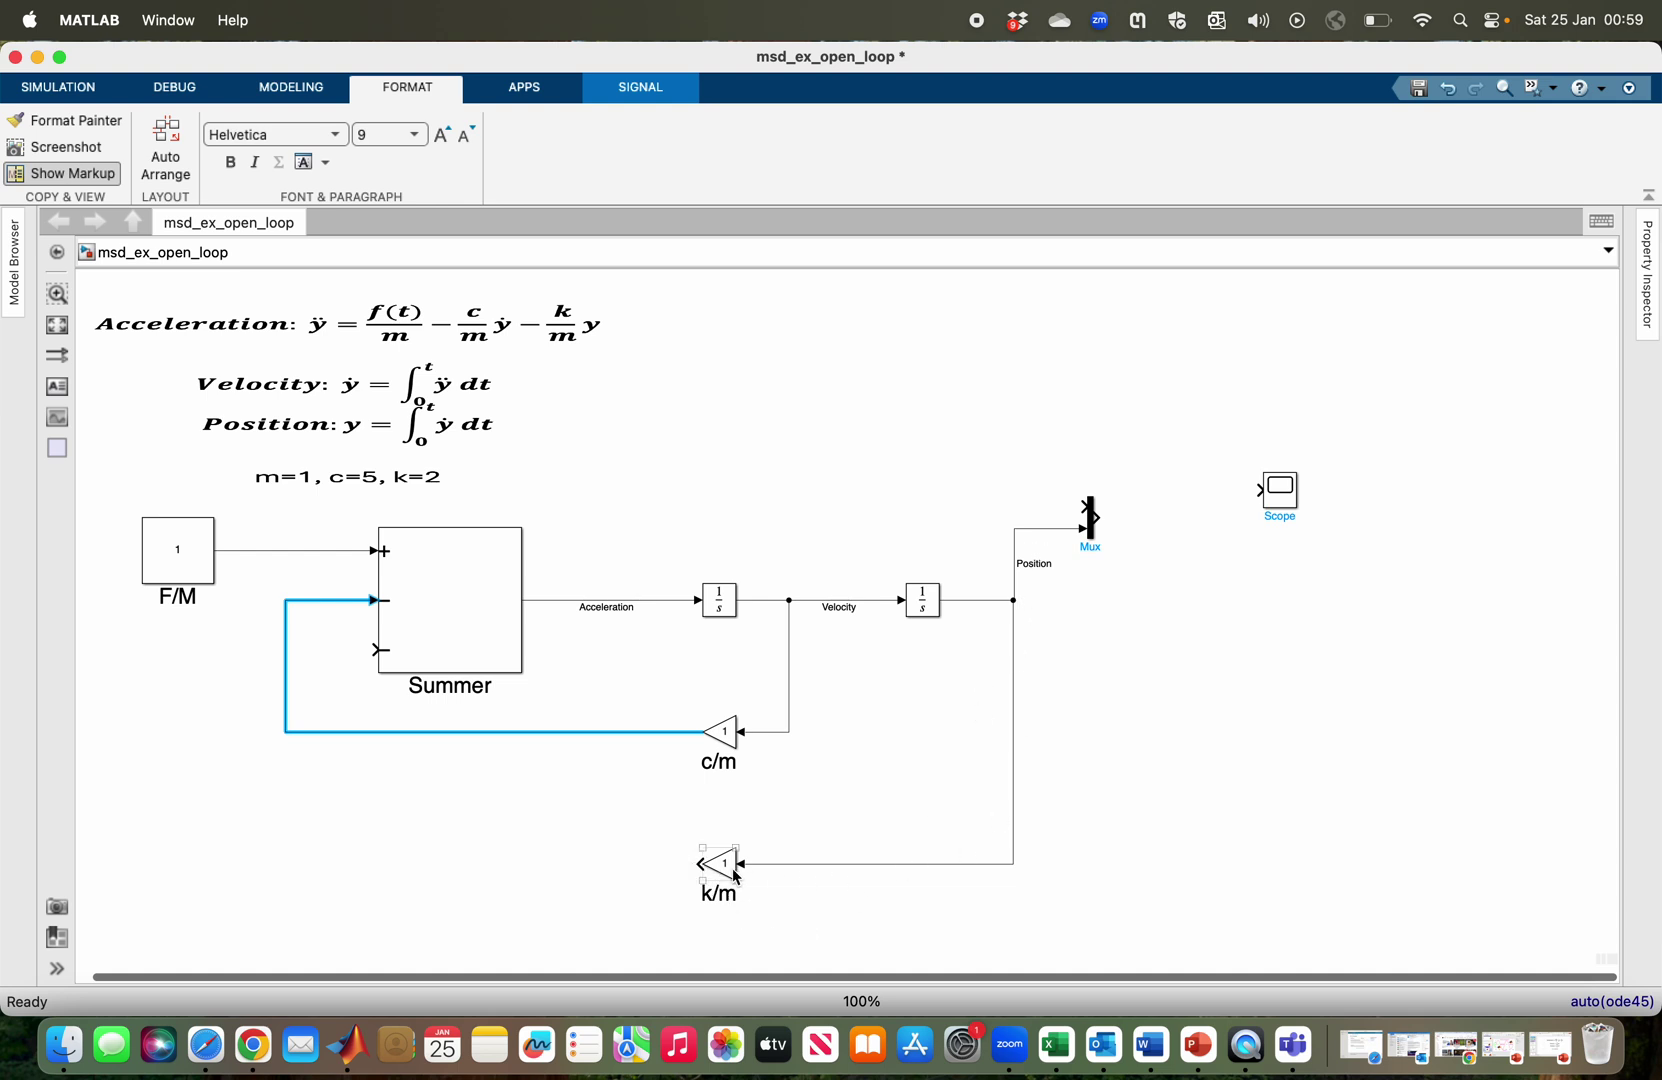
mouse_move(700, 866)
left_mouse_down()
mouse_move(582, 875)
mouse_move(371, 850)
mouse_move(345, 645)
mouse_move(380, 652)
left_mouse_up()
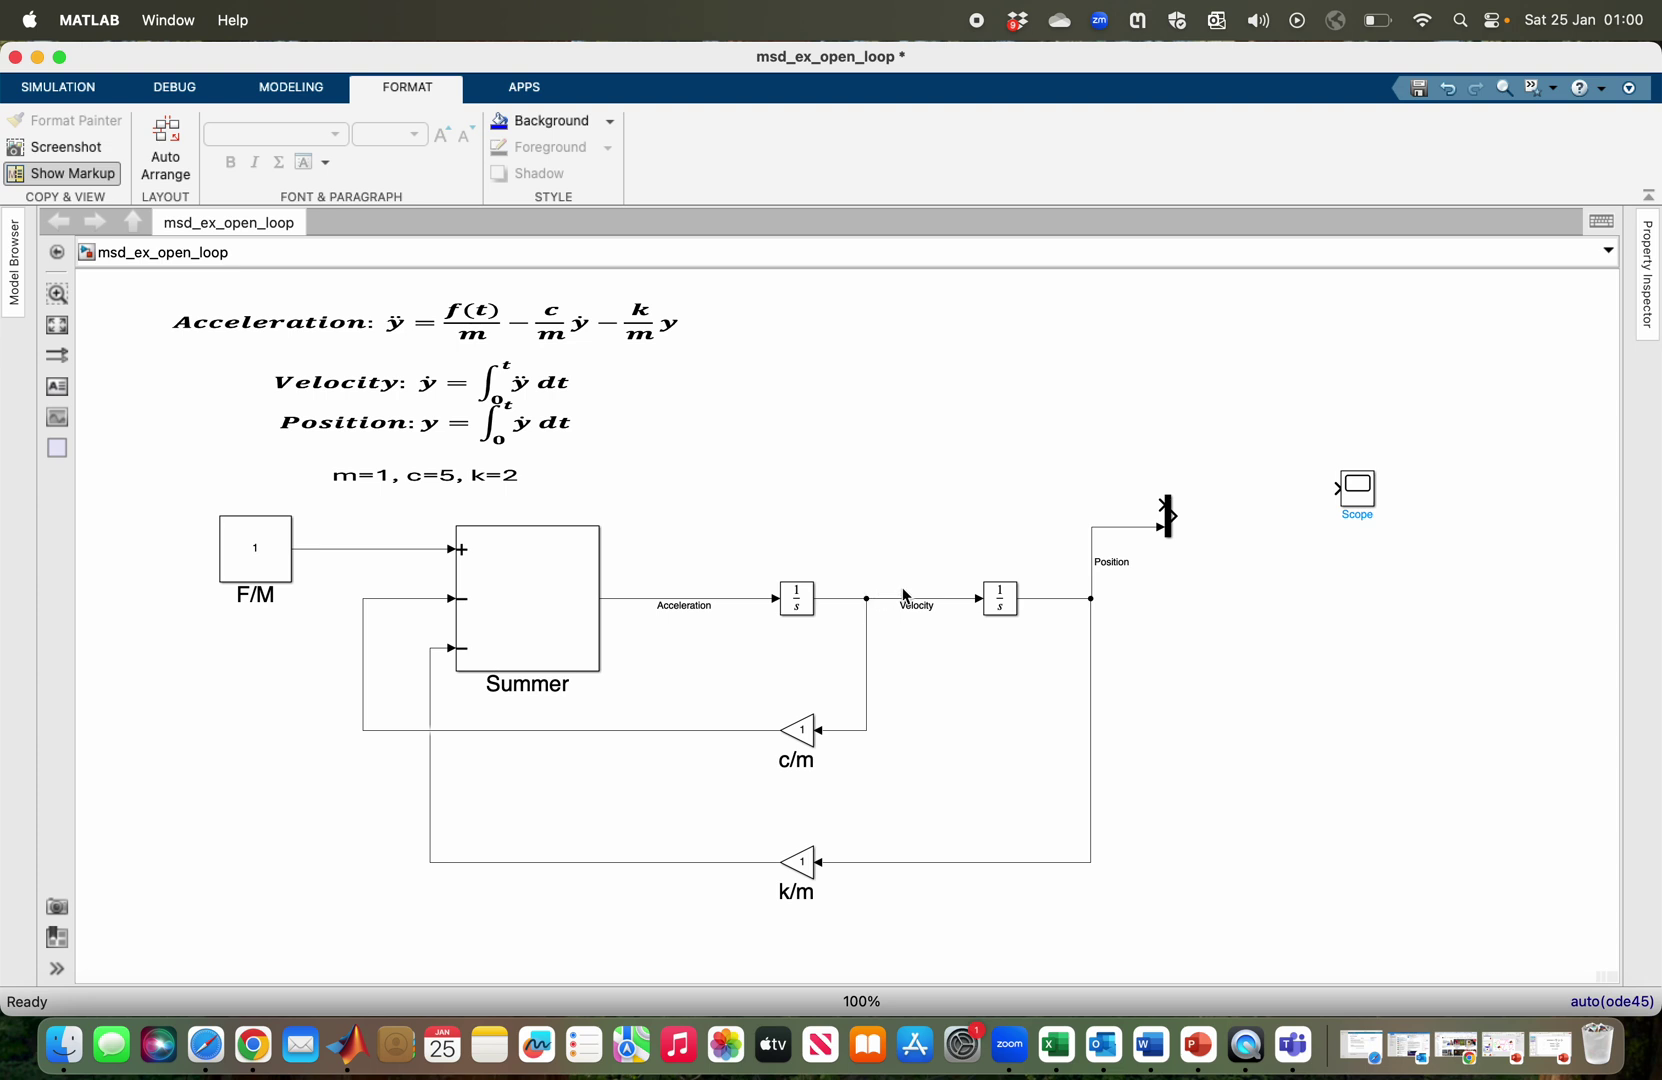
- Branch Velocity into the Mux's second input and wire the Mux output to the Scope
mouse_move(897, 605)
left_mouse_down()
mouse_move(894, 564)
mouse_move(979, 497)
mouse_move(1131, 493)
mouse_move(1172, 510)
left_mouse_up()
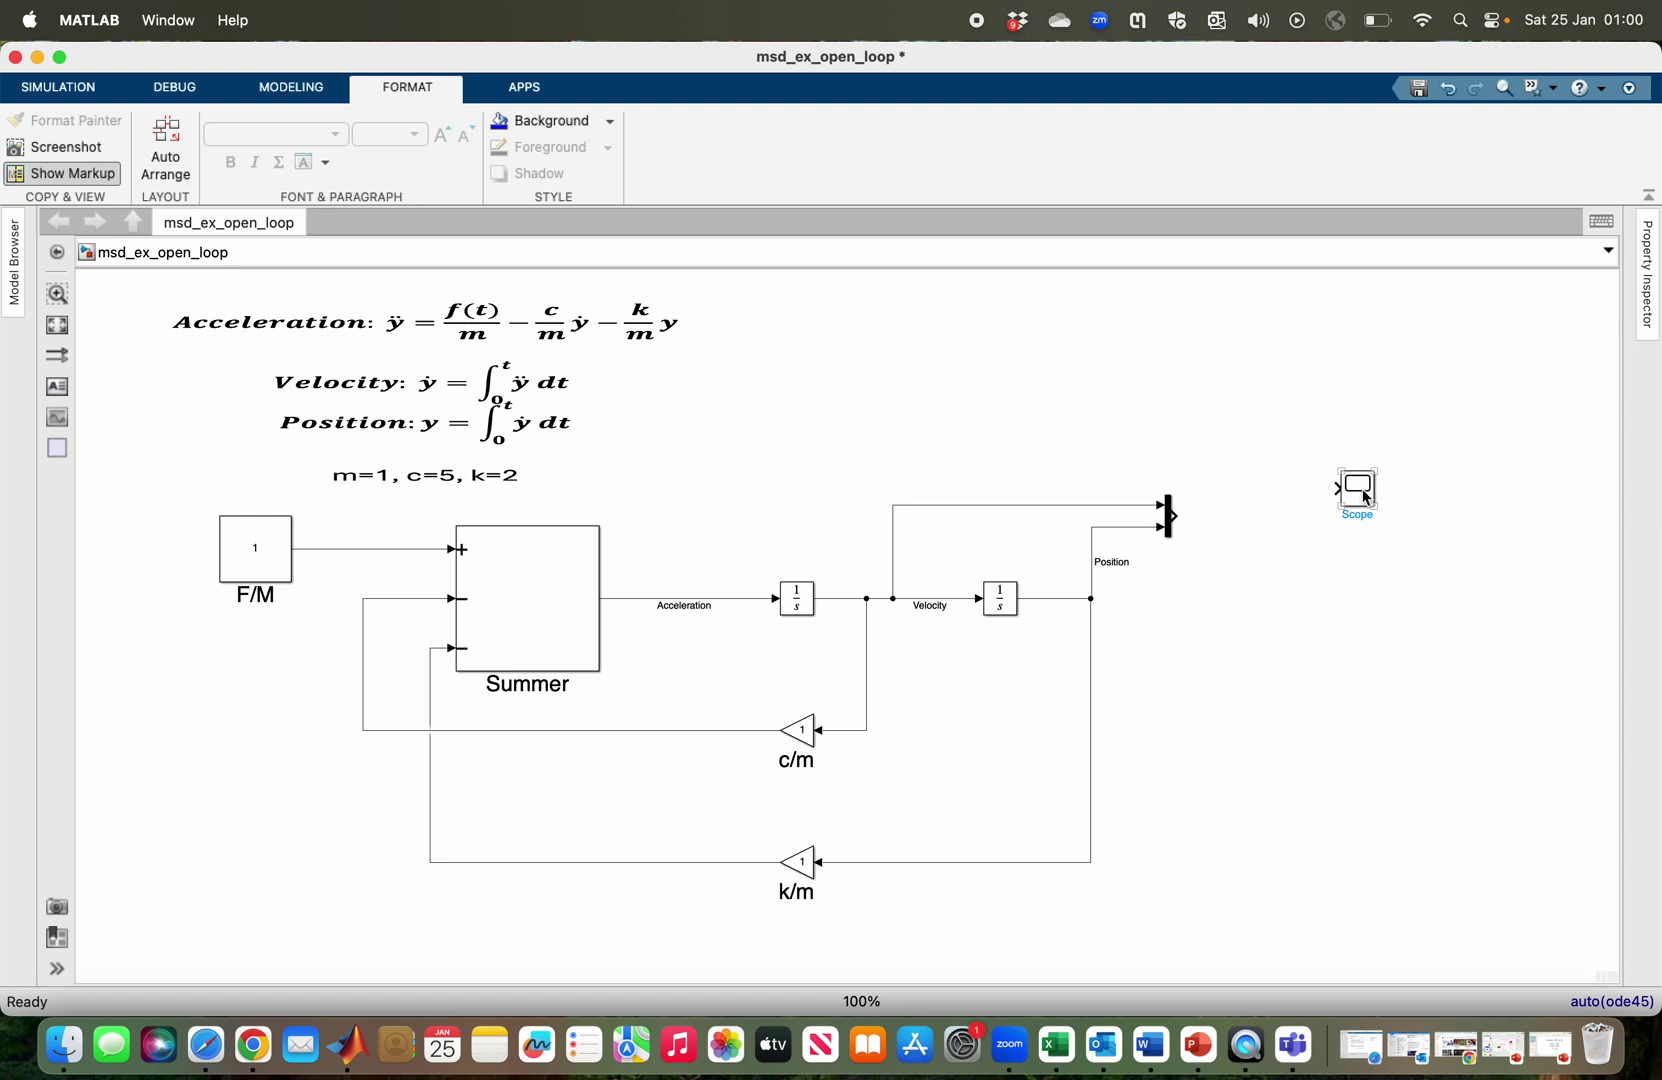
left_click_drag(1359, 492, 1332, 521)
left_click(1265, 516)
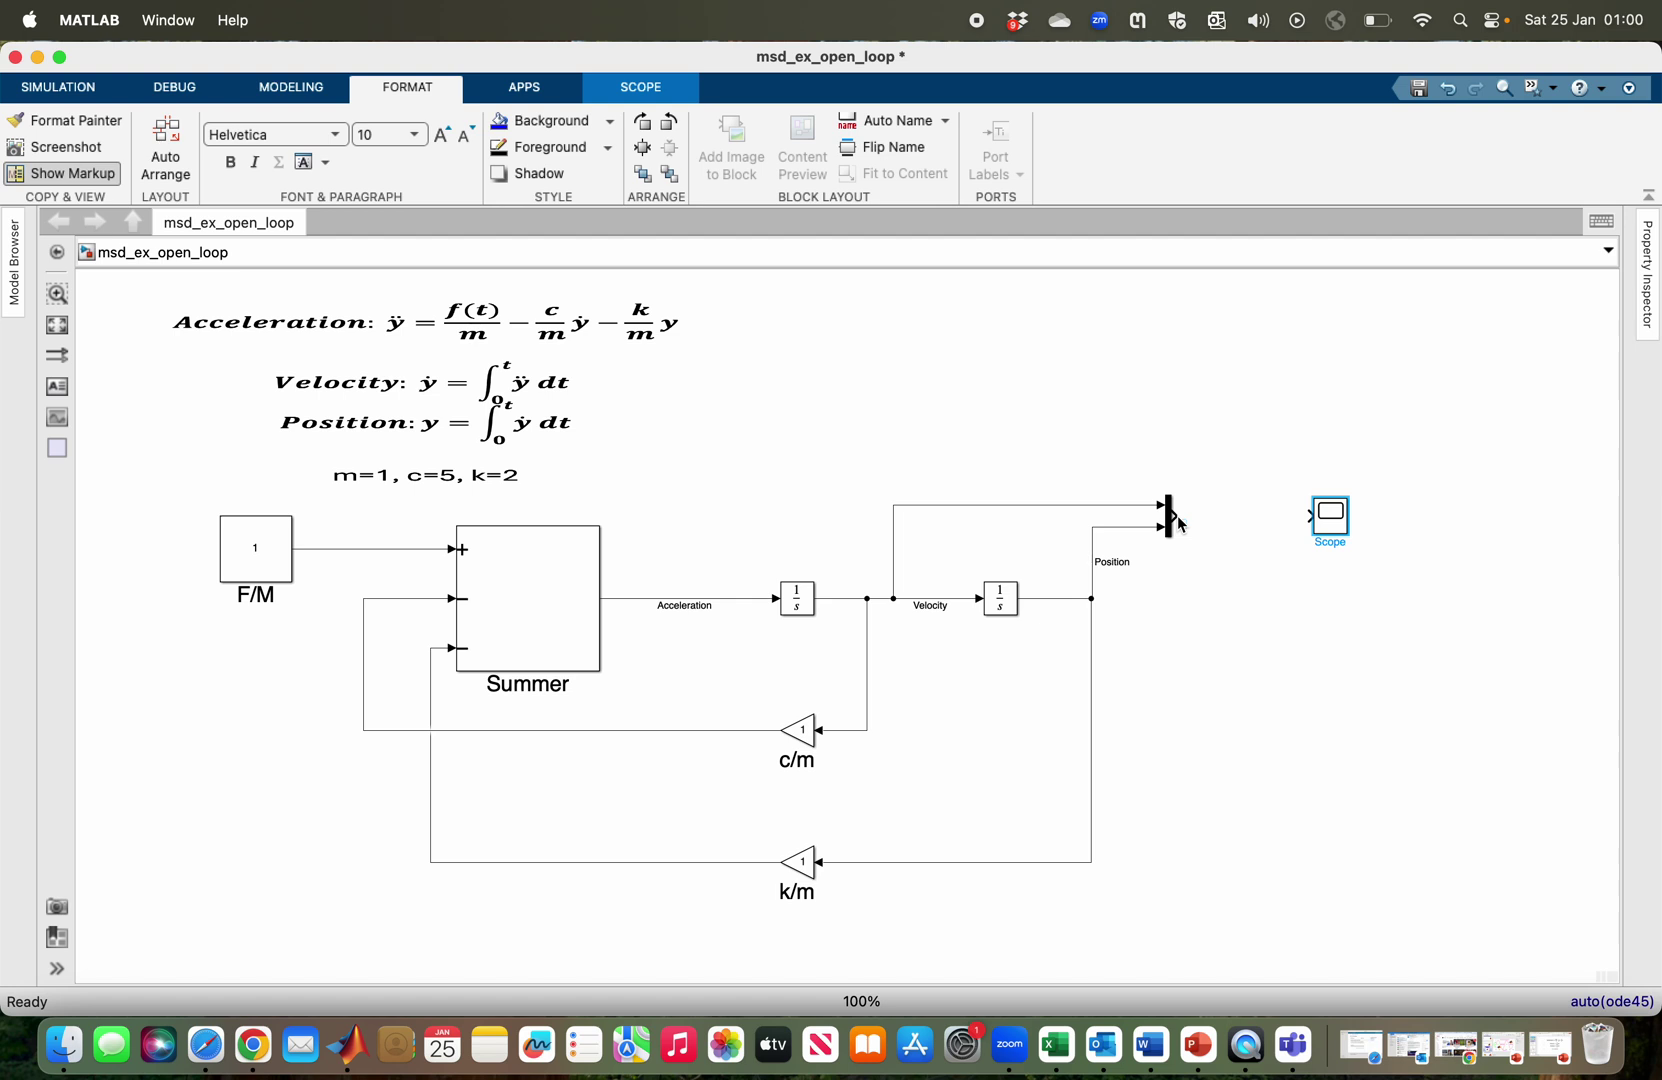
left_click_drag(1176, 515, 1310, 517)
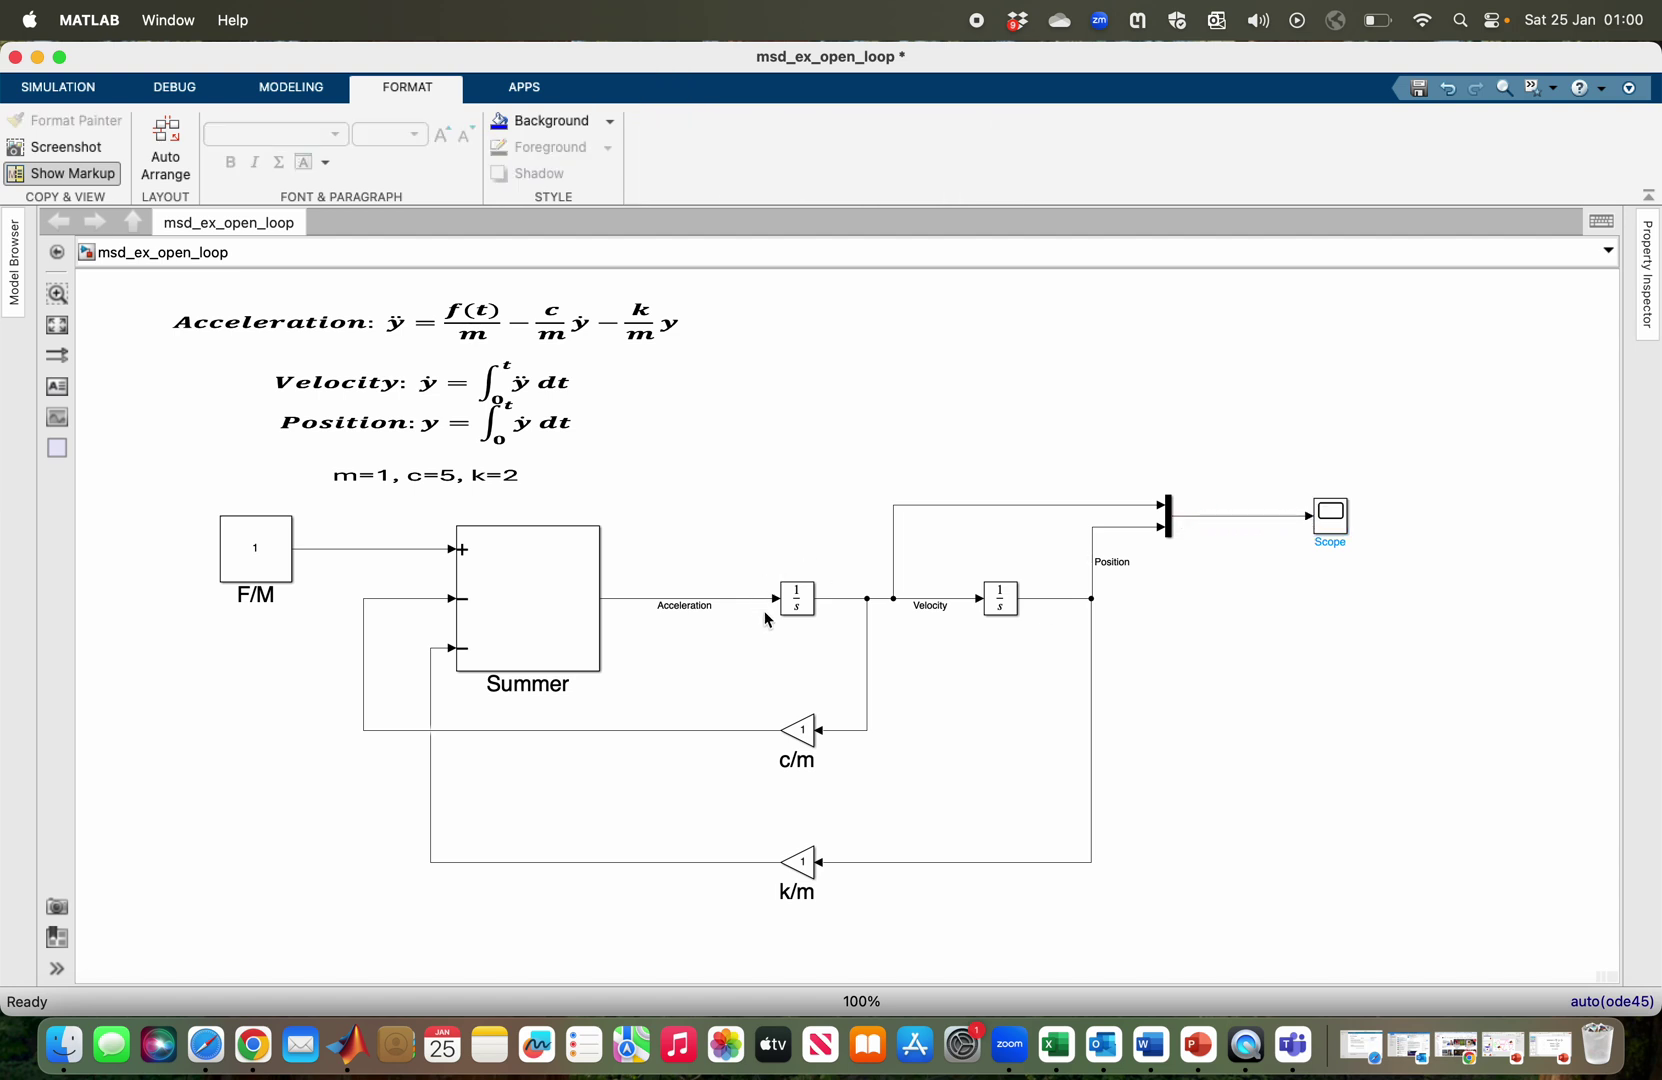
left_click(800, 590)
double_click(800, 605)
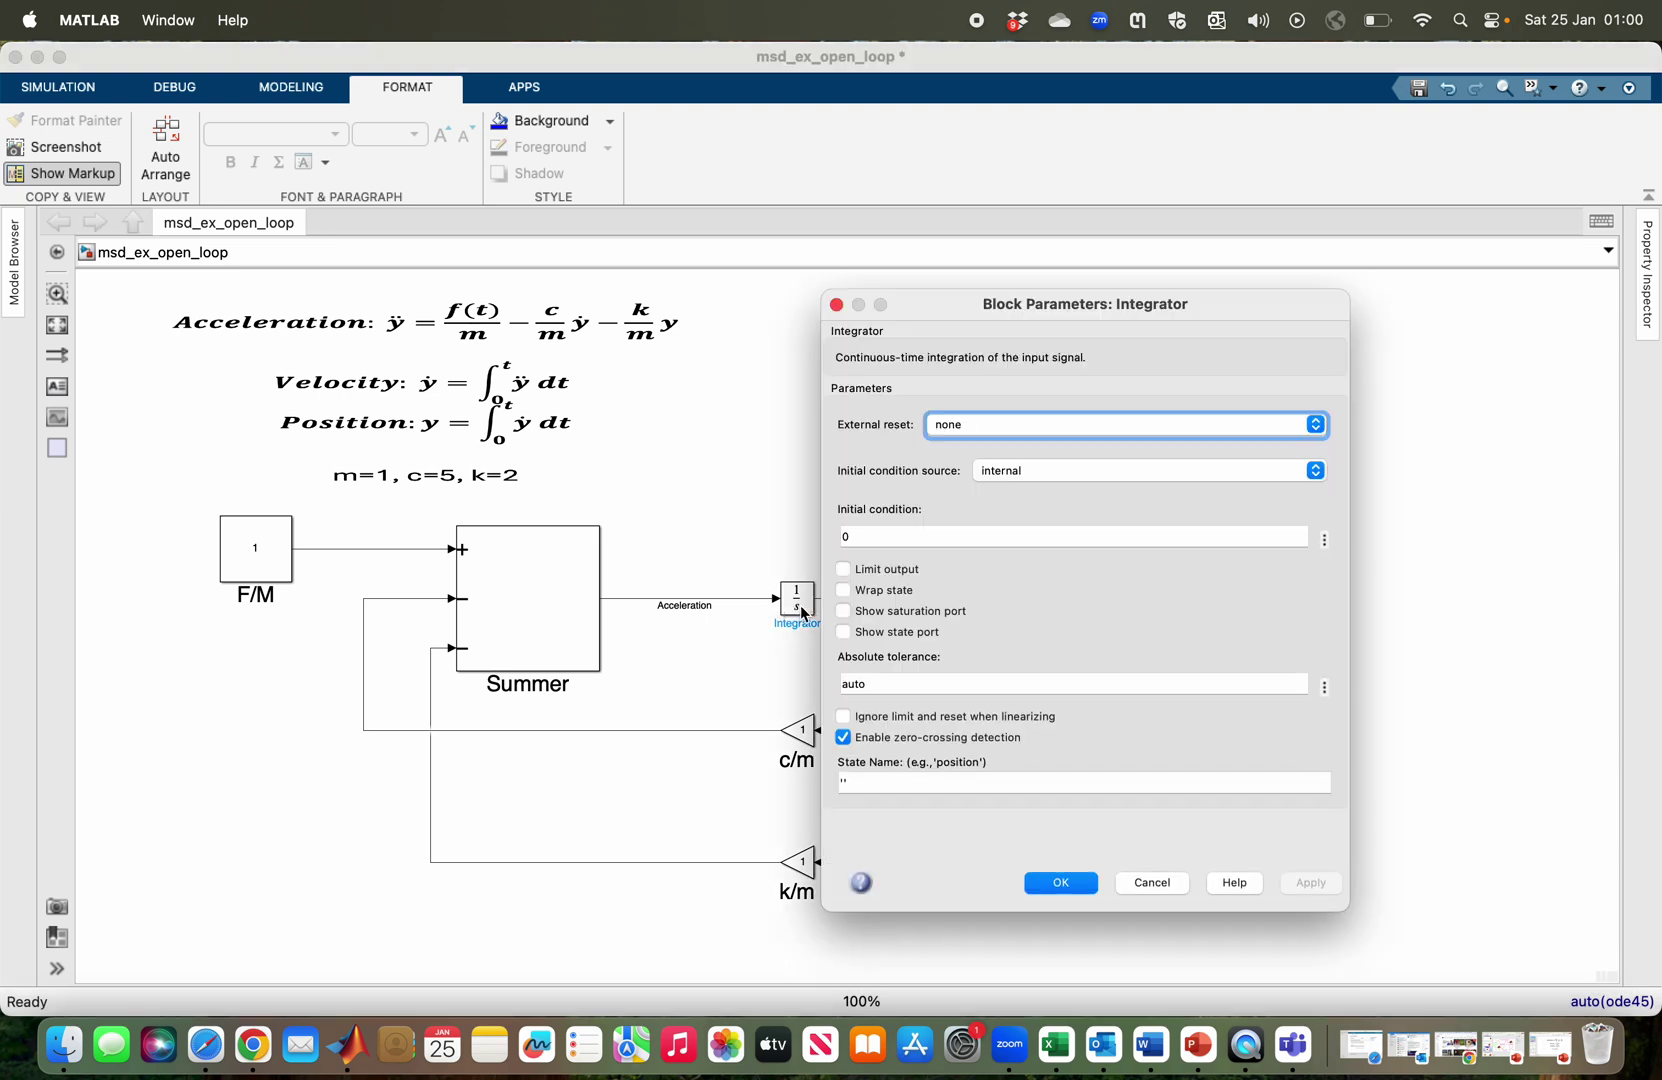
left_click(1060, 883)
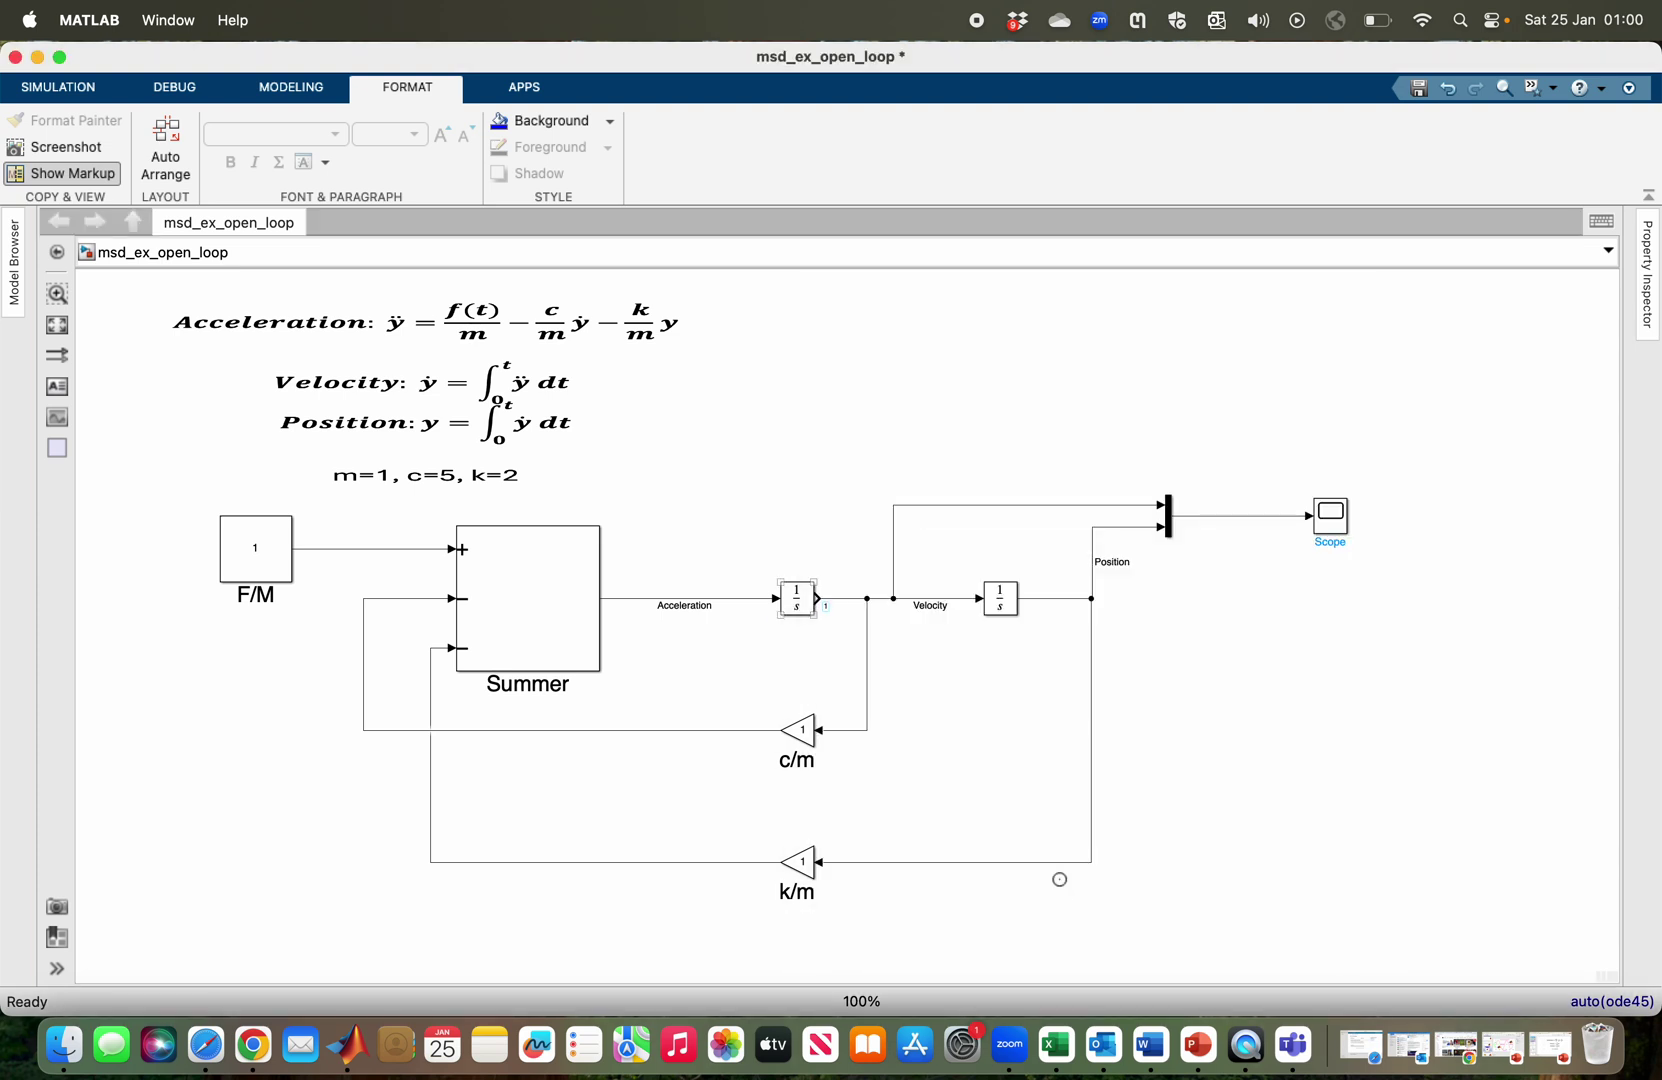
left_click(1004, 599)
double_click(1004, 599)
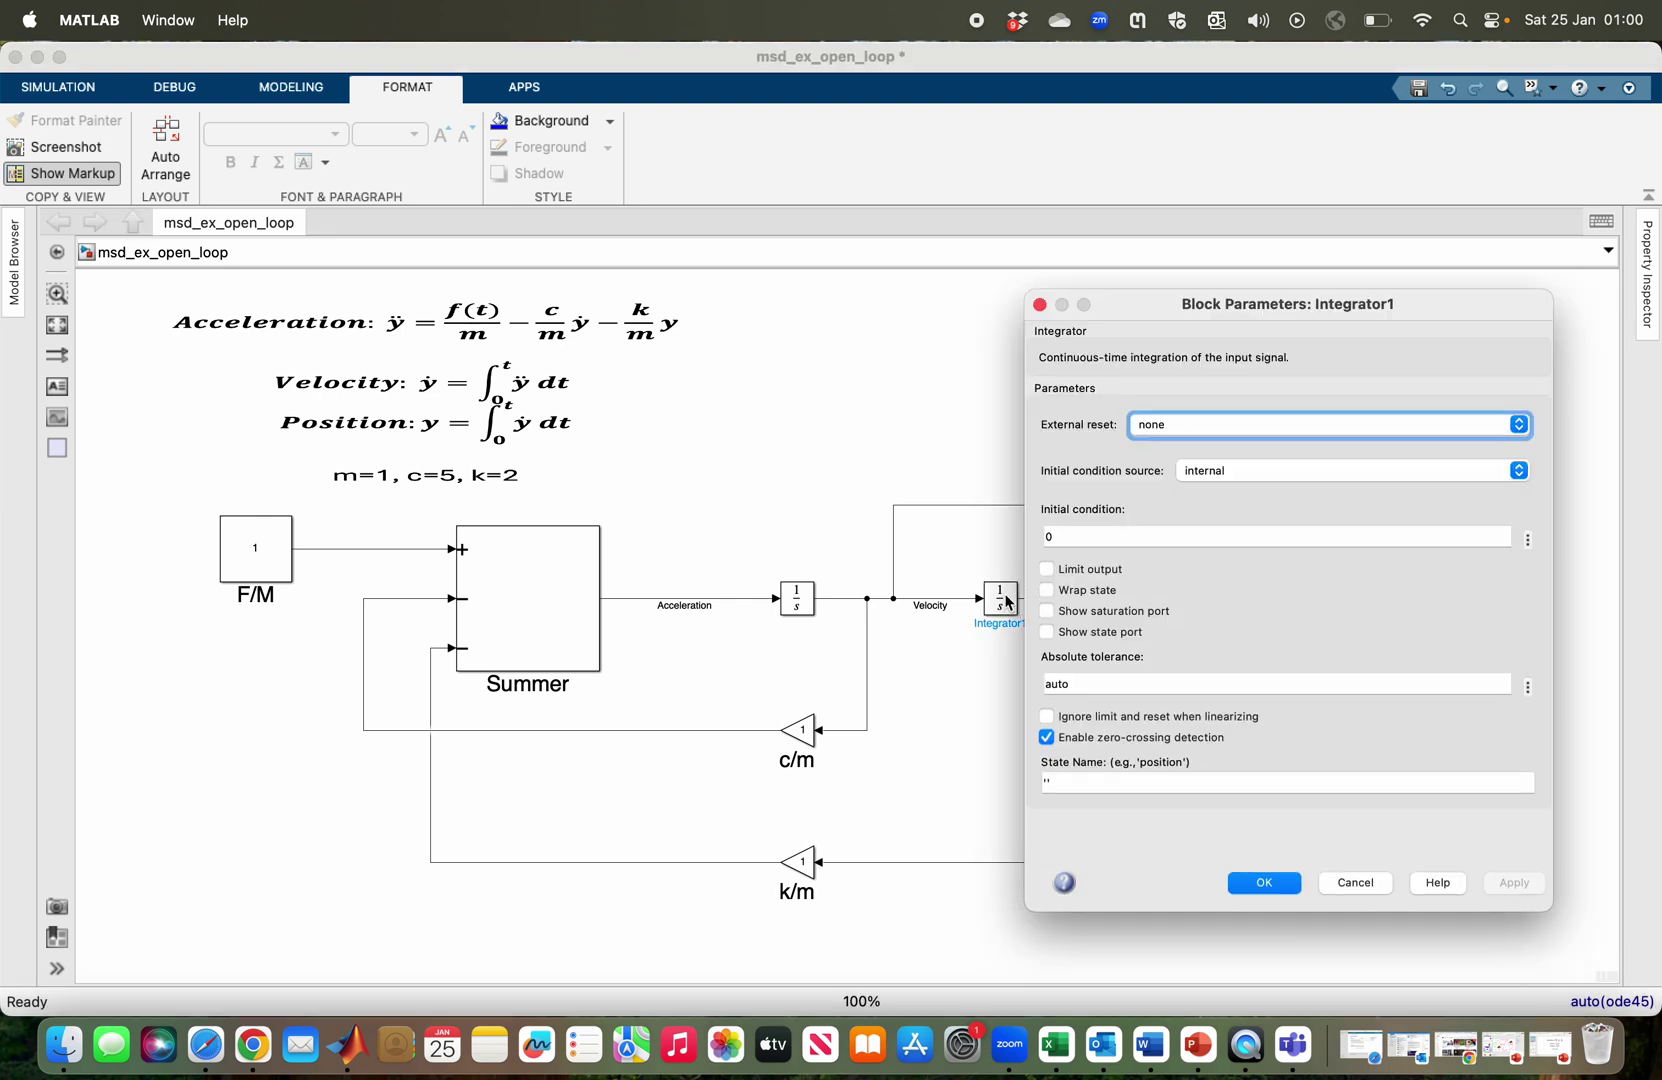
left_click(1245, 880)
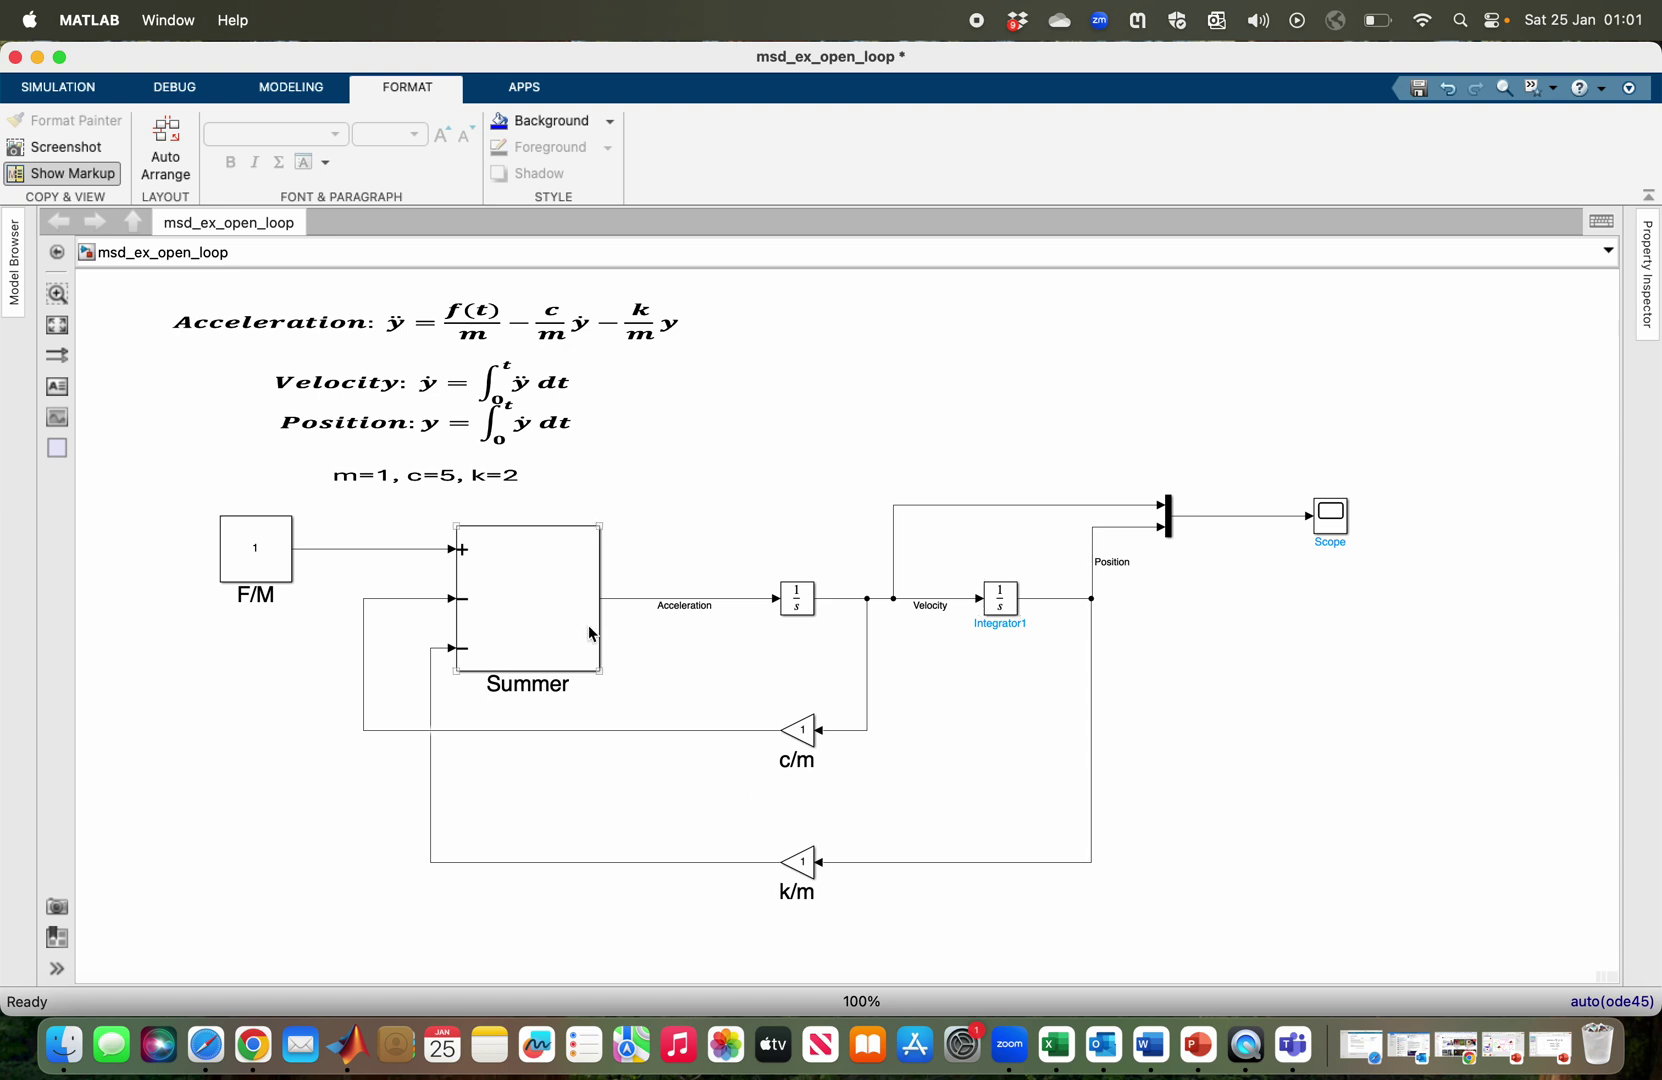
left_click(806, 744)
left_click(397, 484)
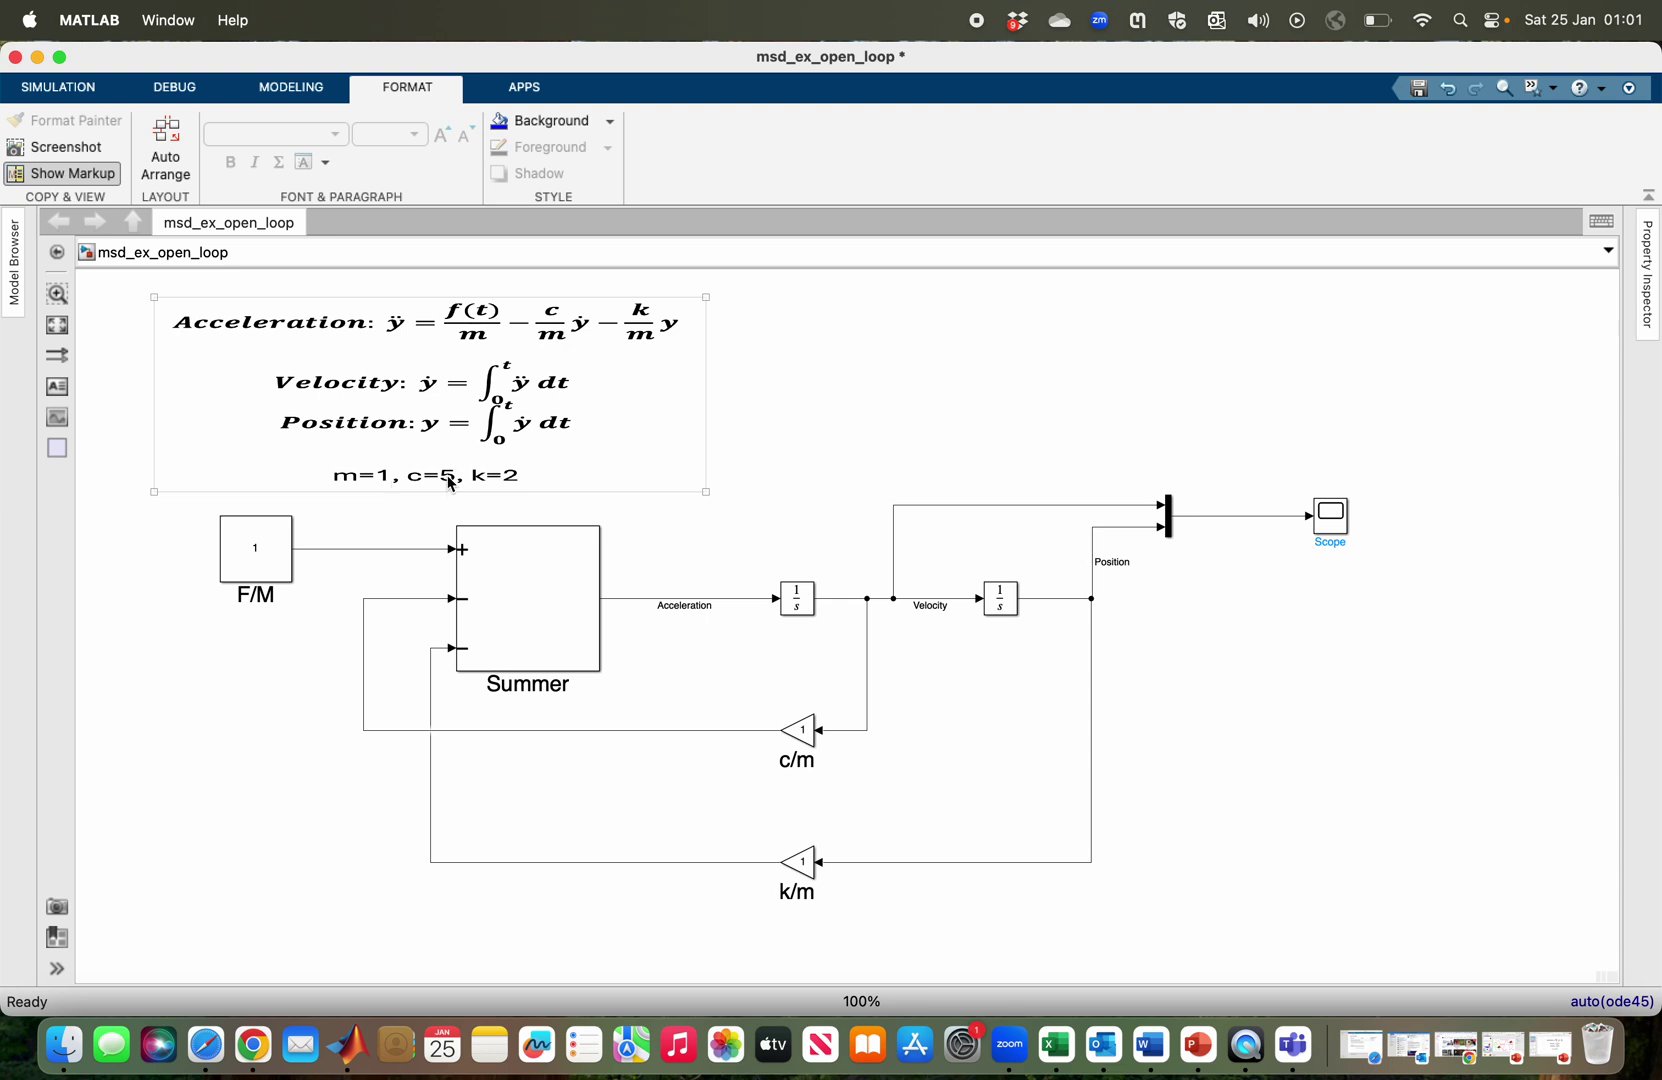
left_click(490, 515)
left_click(428, 486)
left_click(463, 500)
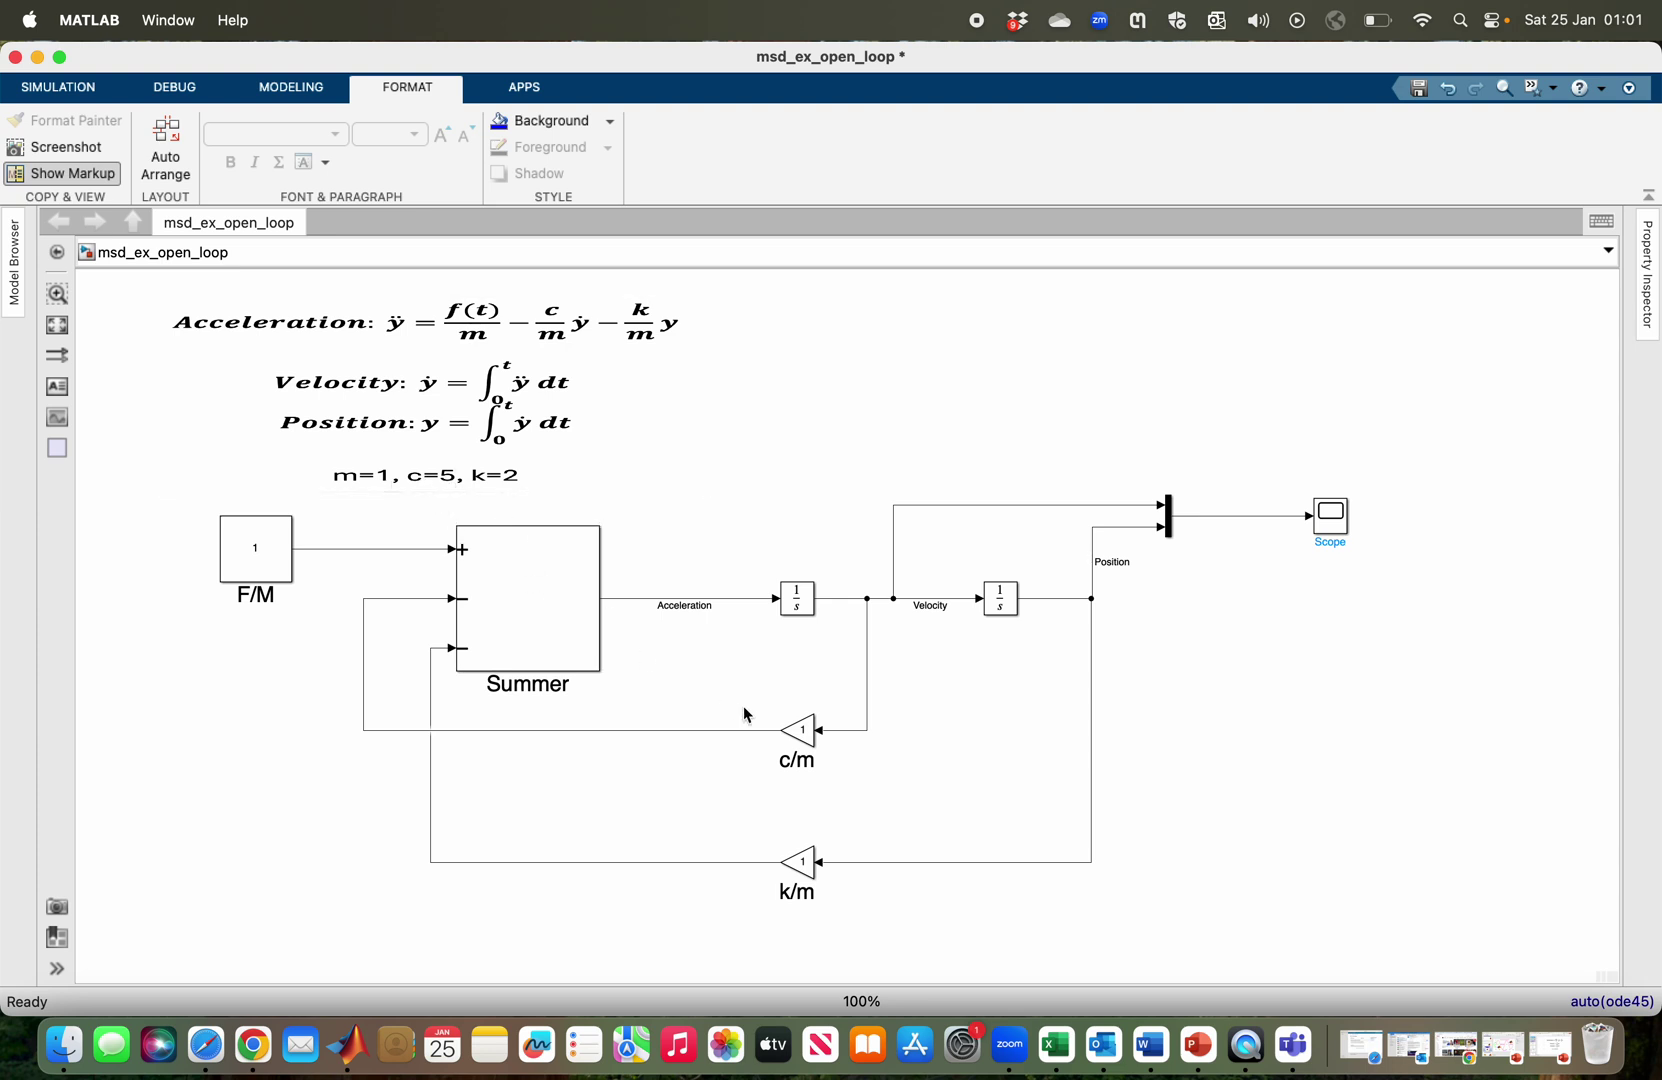
- Set the c/m gain value to 5
double_click(800, 730)
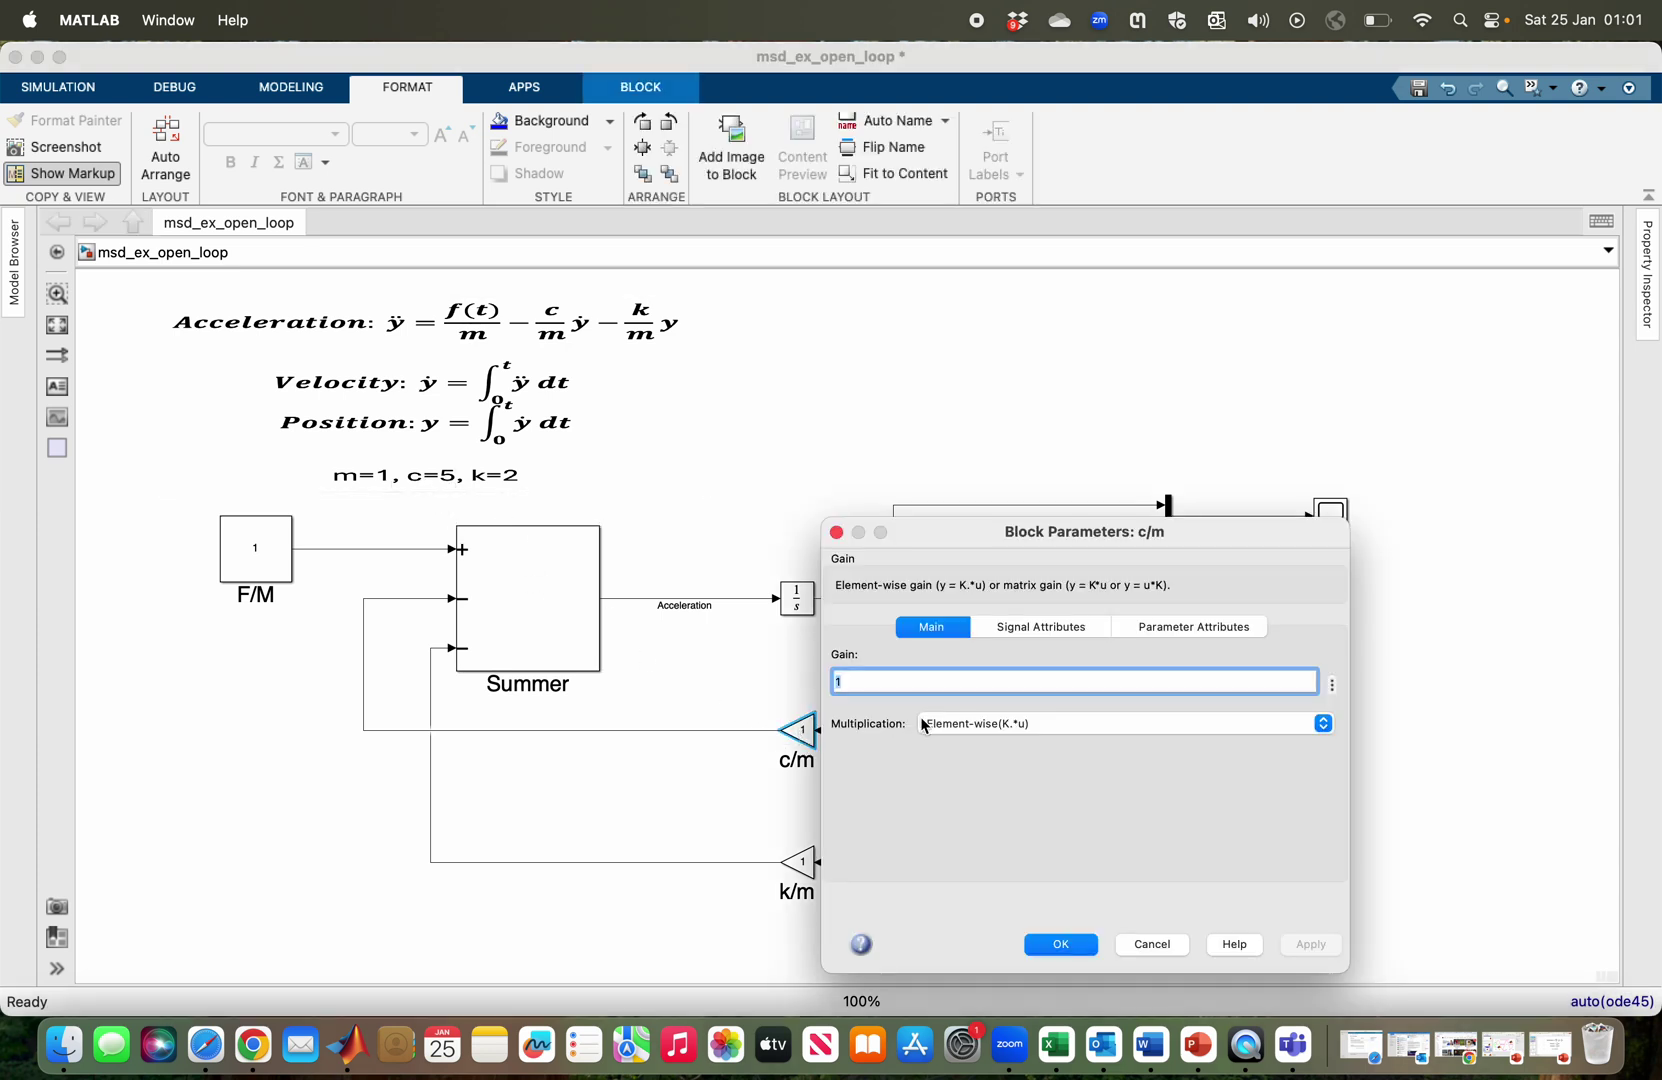
type("5")
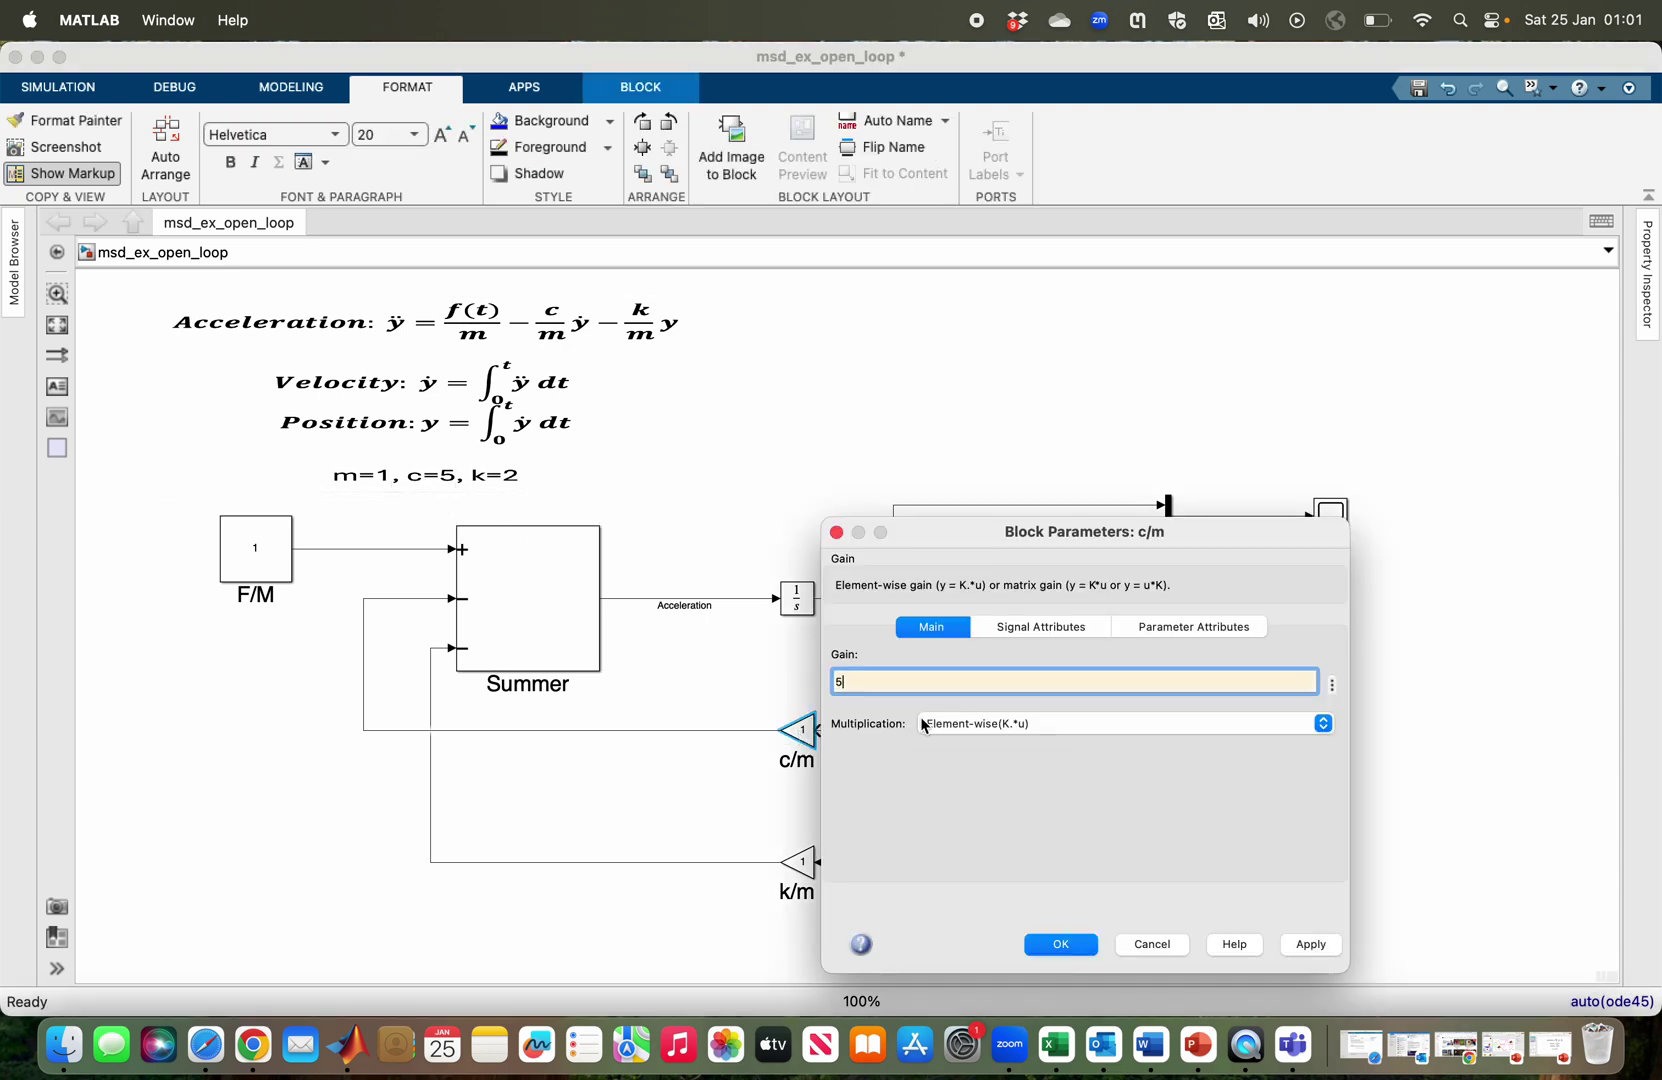
left_click(1326, 952)
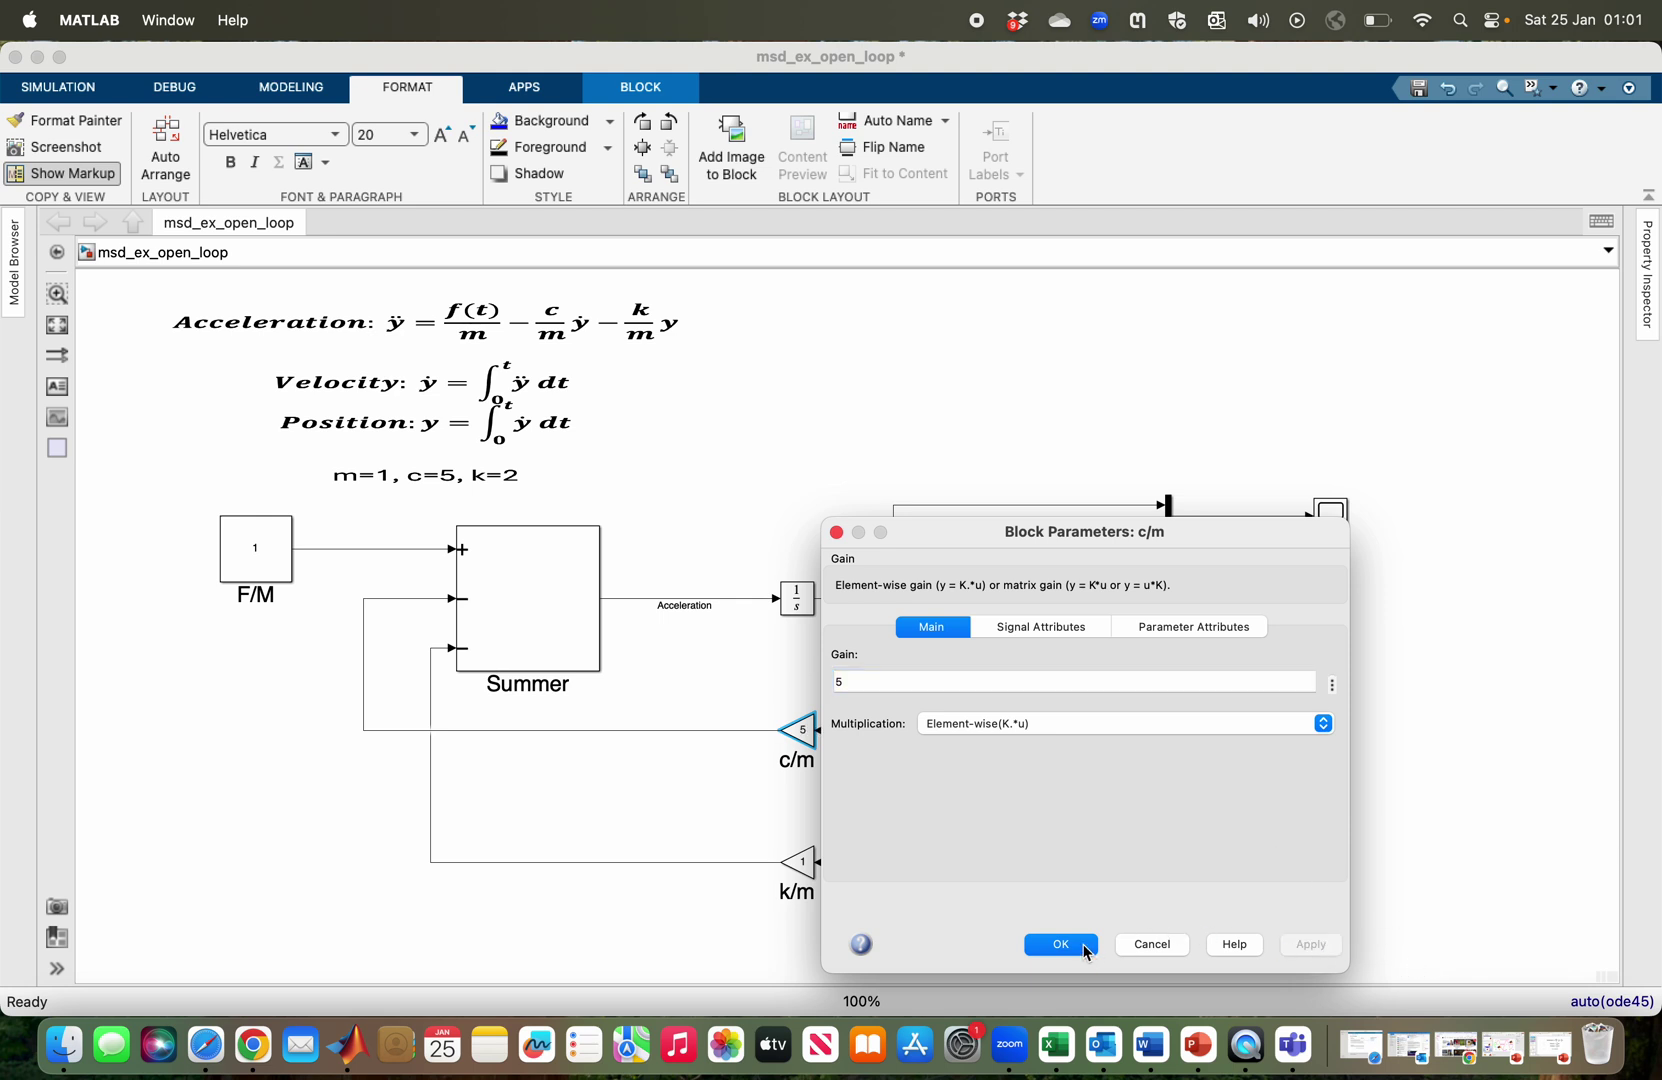
left_click(1061, 944)
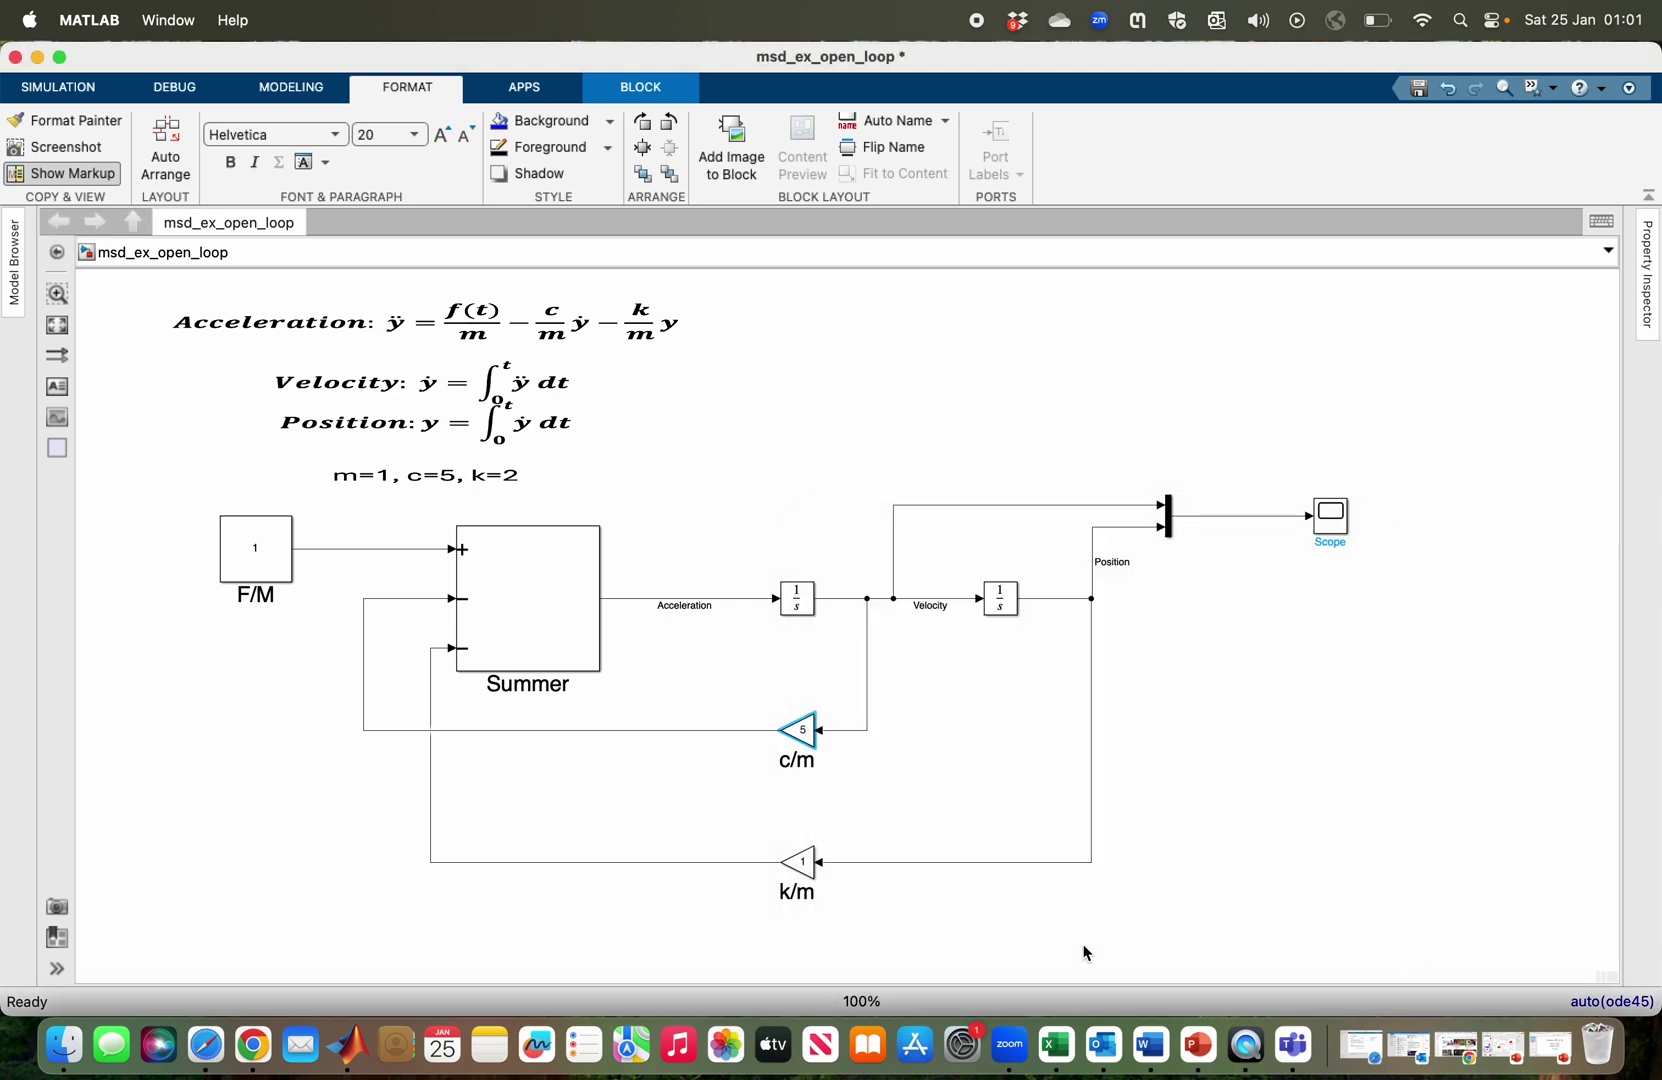
- Set the k/m gain value to 2
double_click(803, 866)
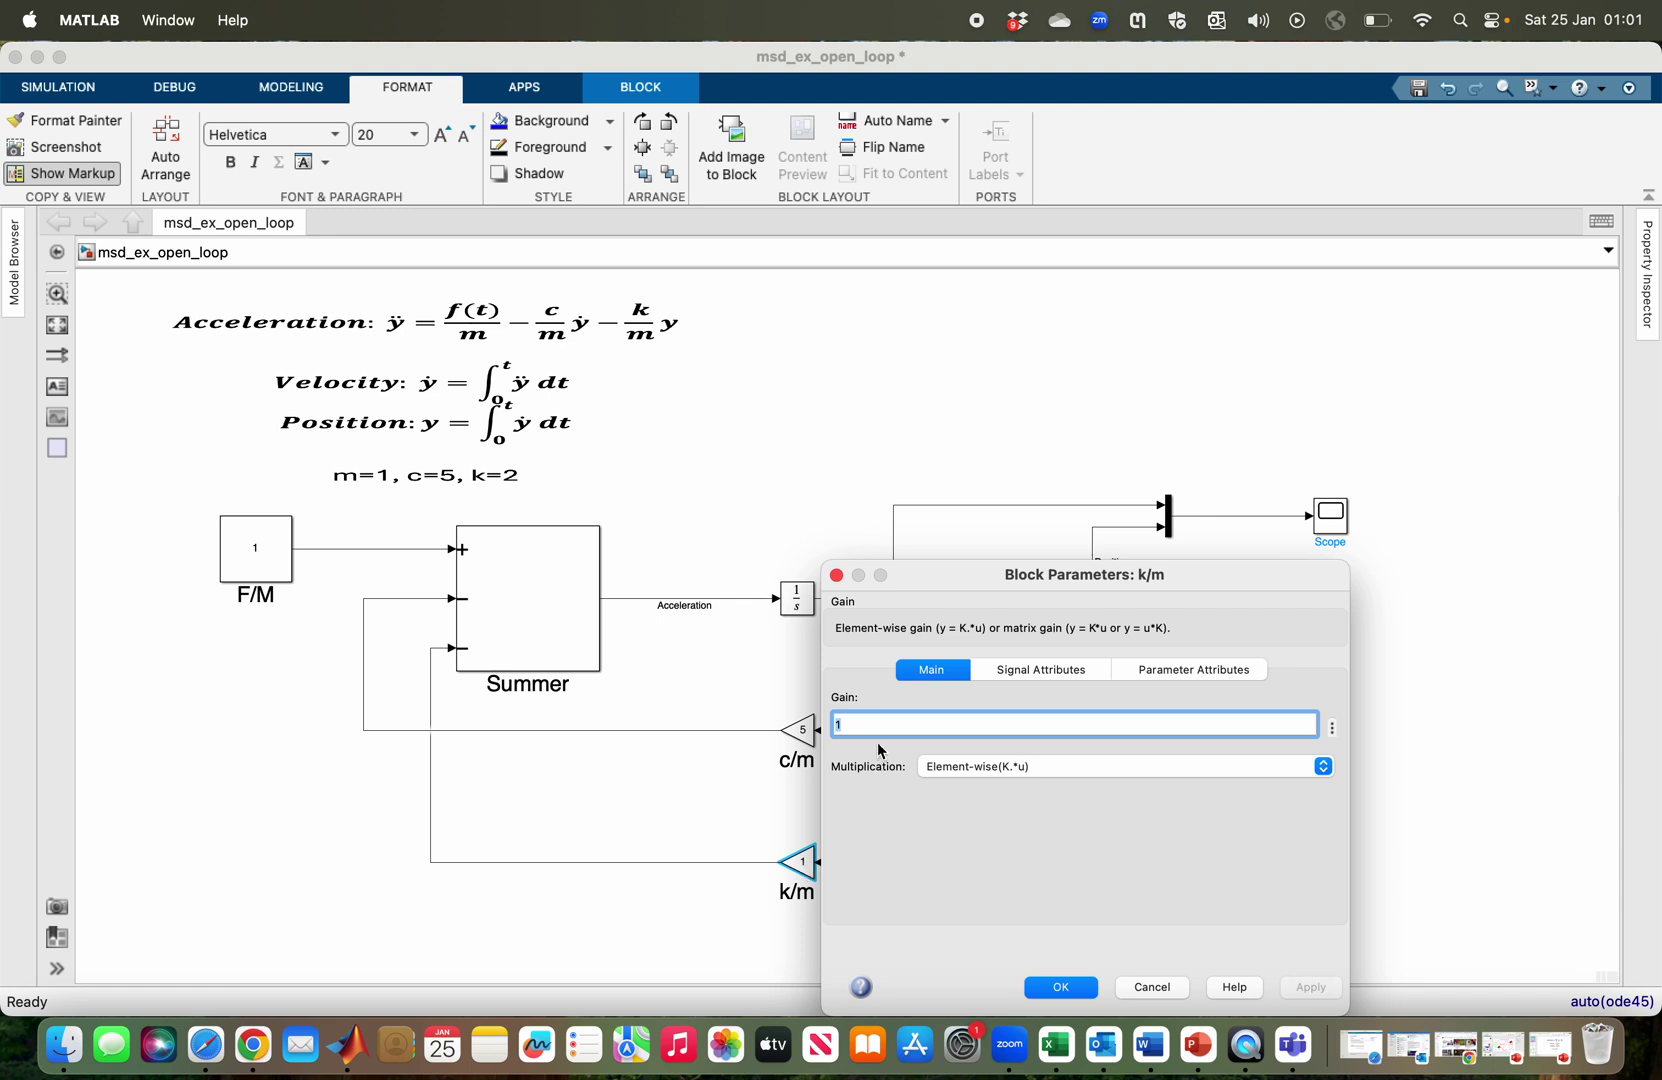
type("2")
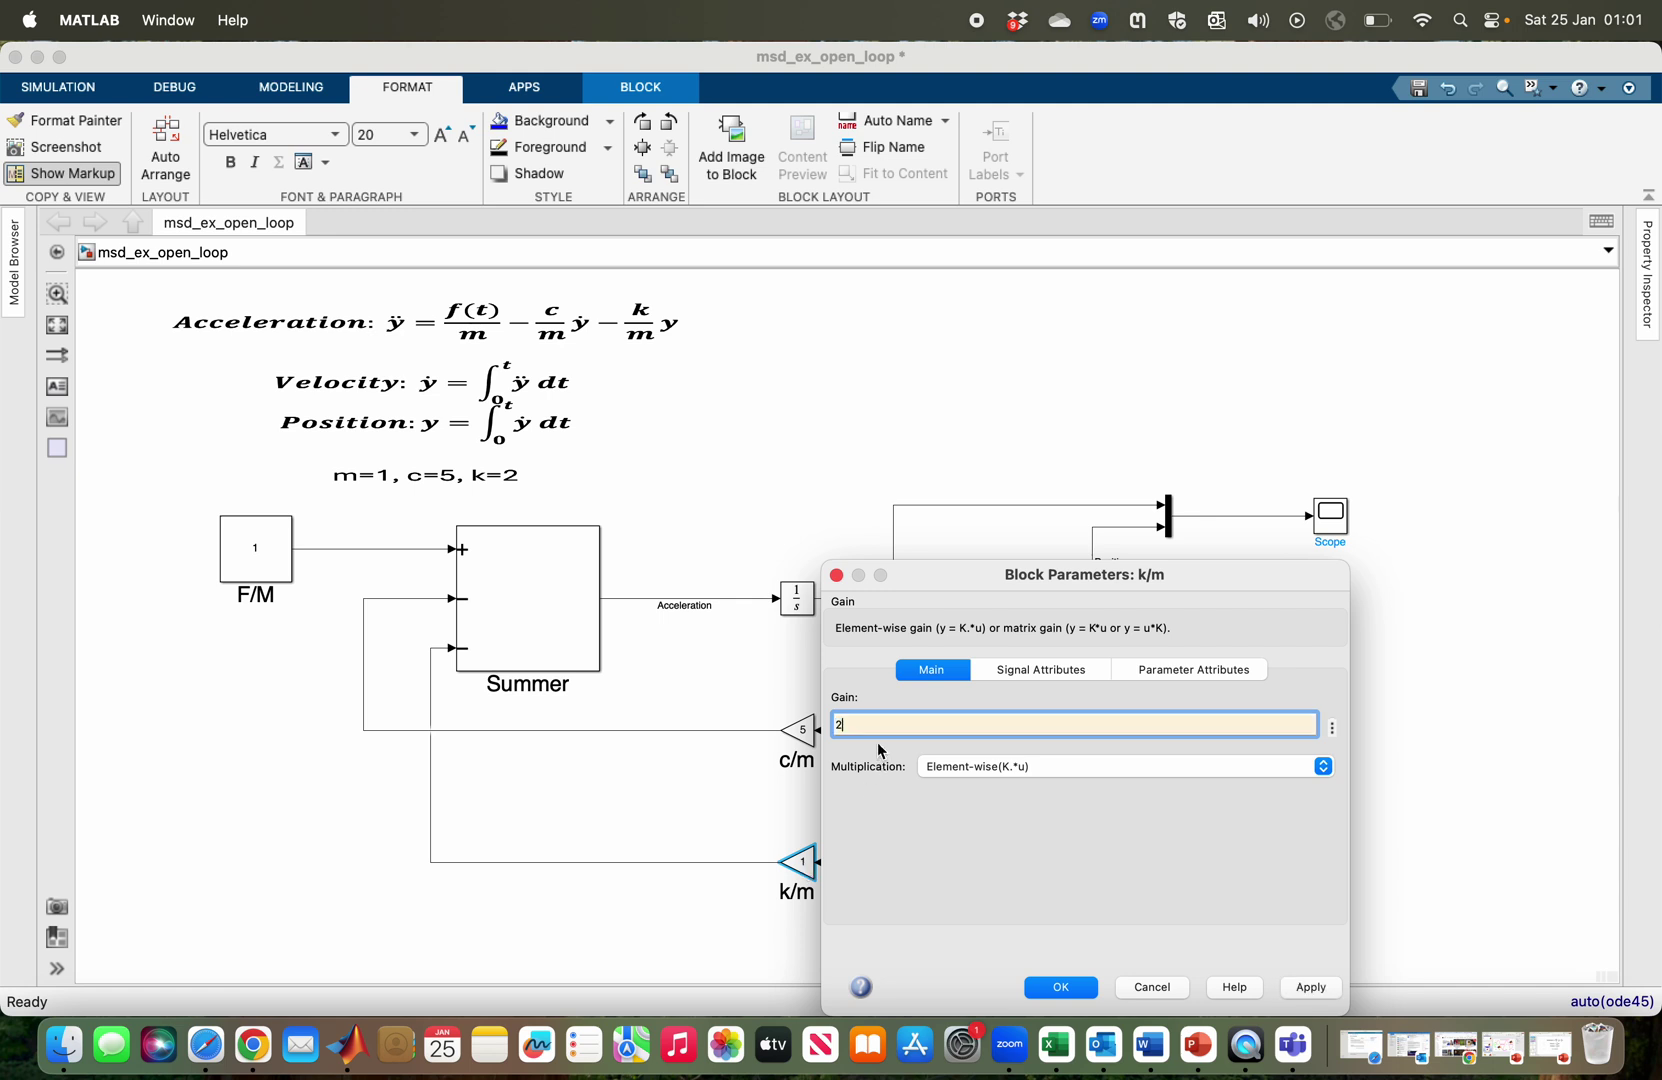
left_click(1334, 987)
left_click(1076, 989)
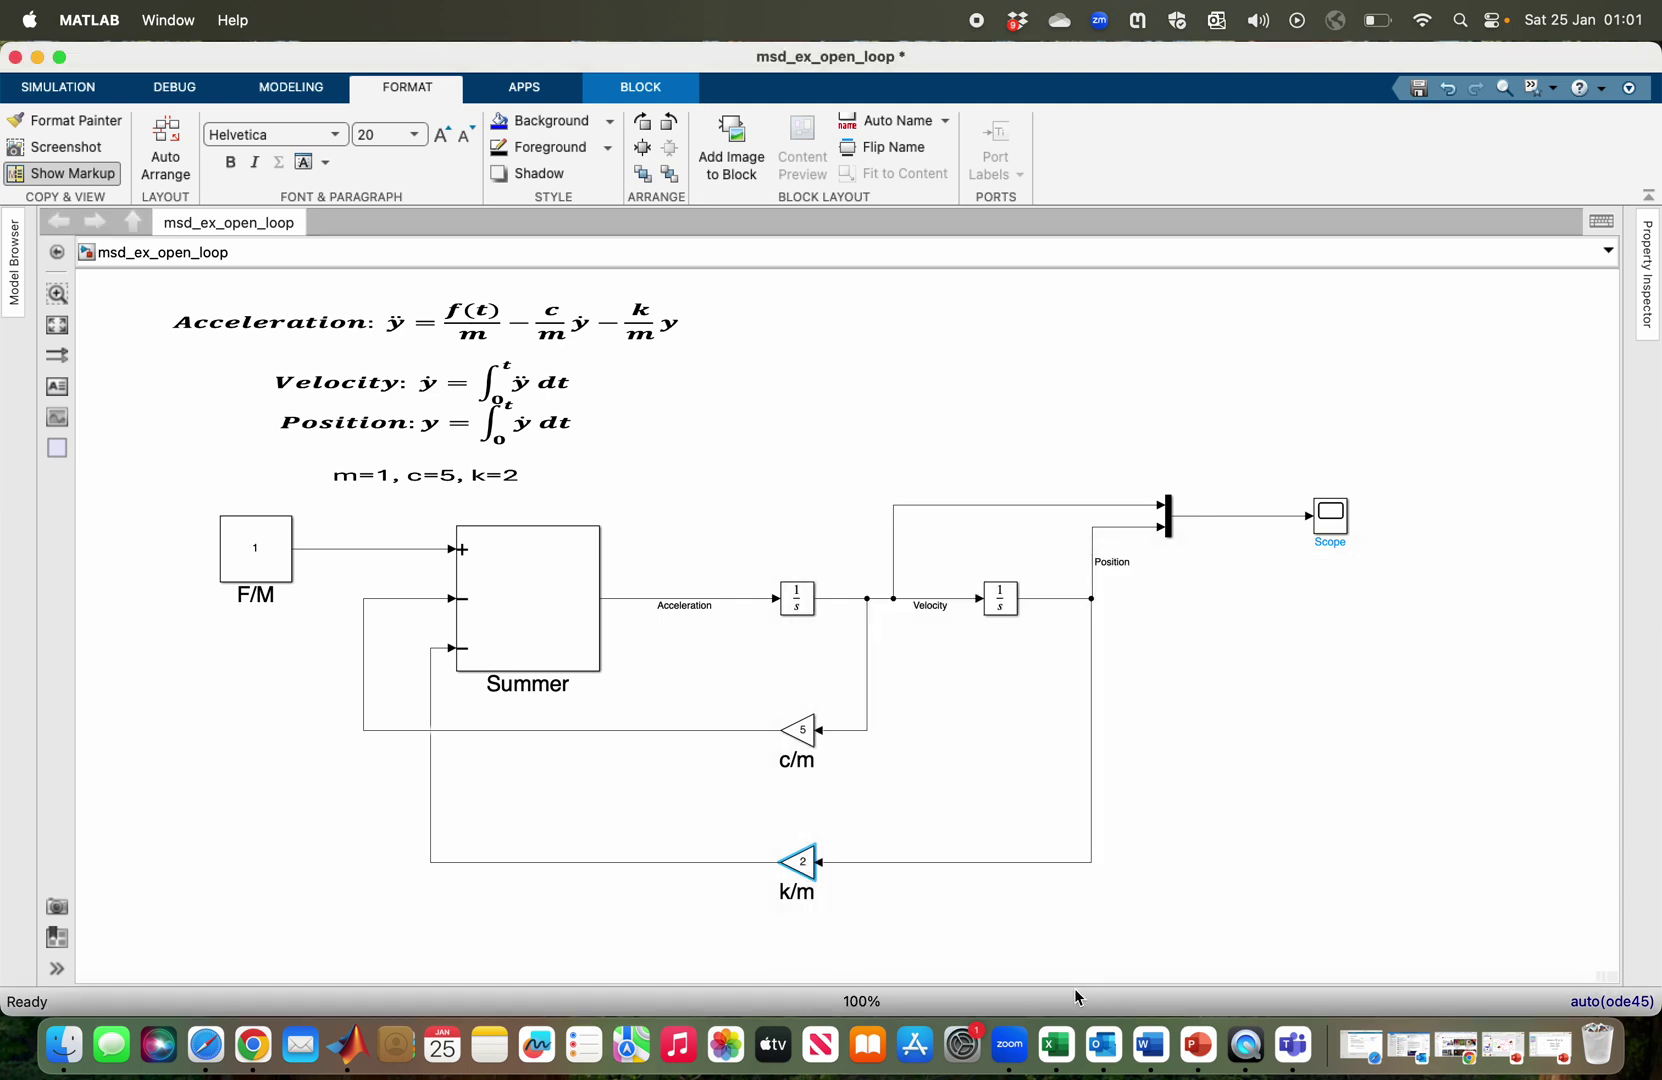
left_click(1124, 860)
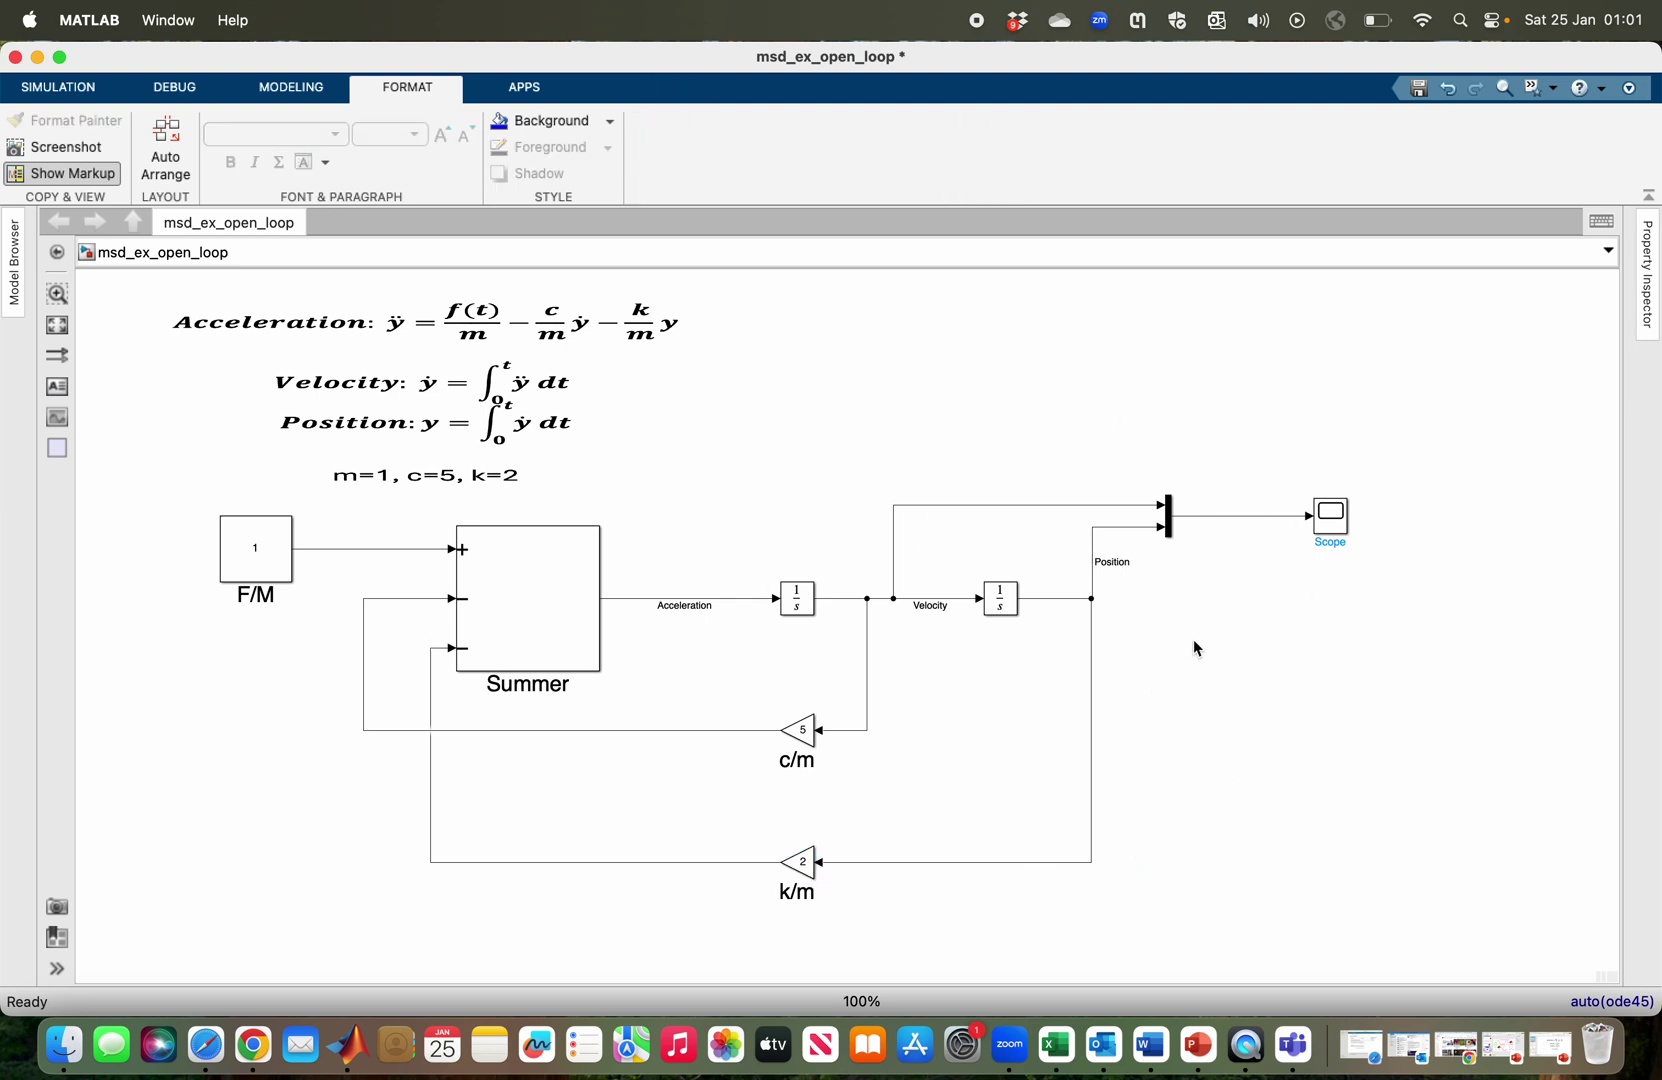
left_click(90, 99)
left_click(263, 569)
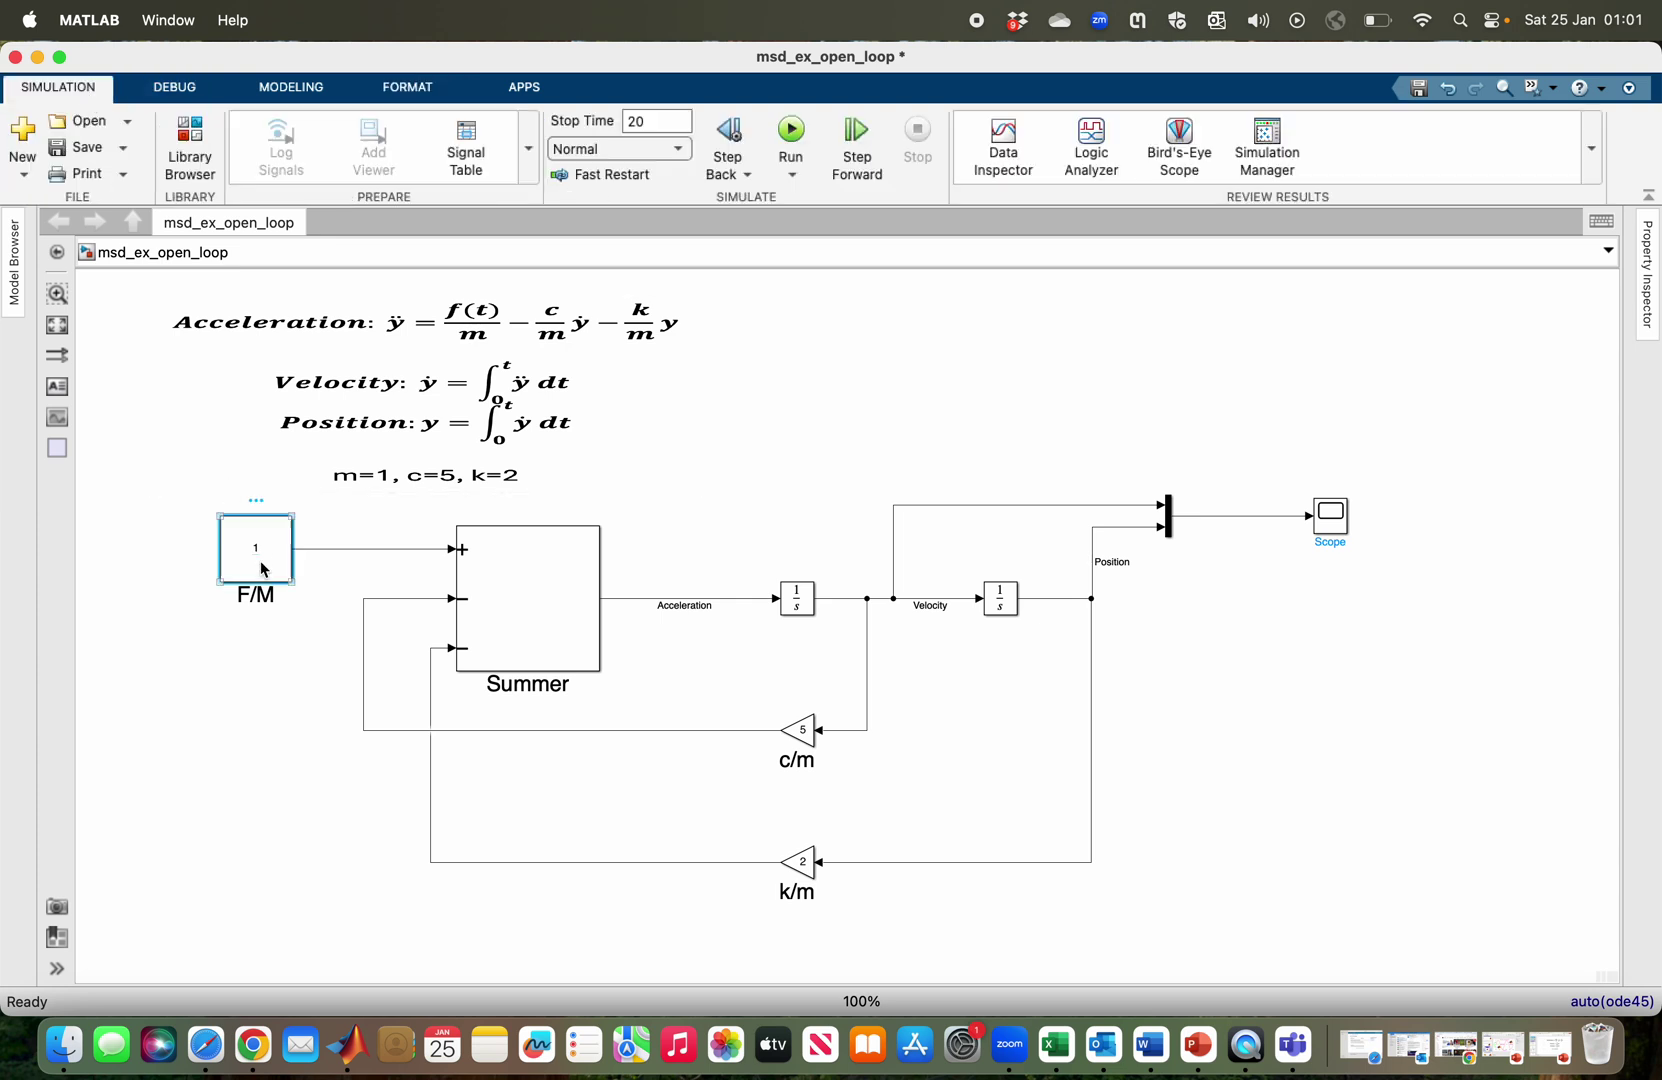
double_click(262, 569)
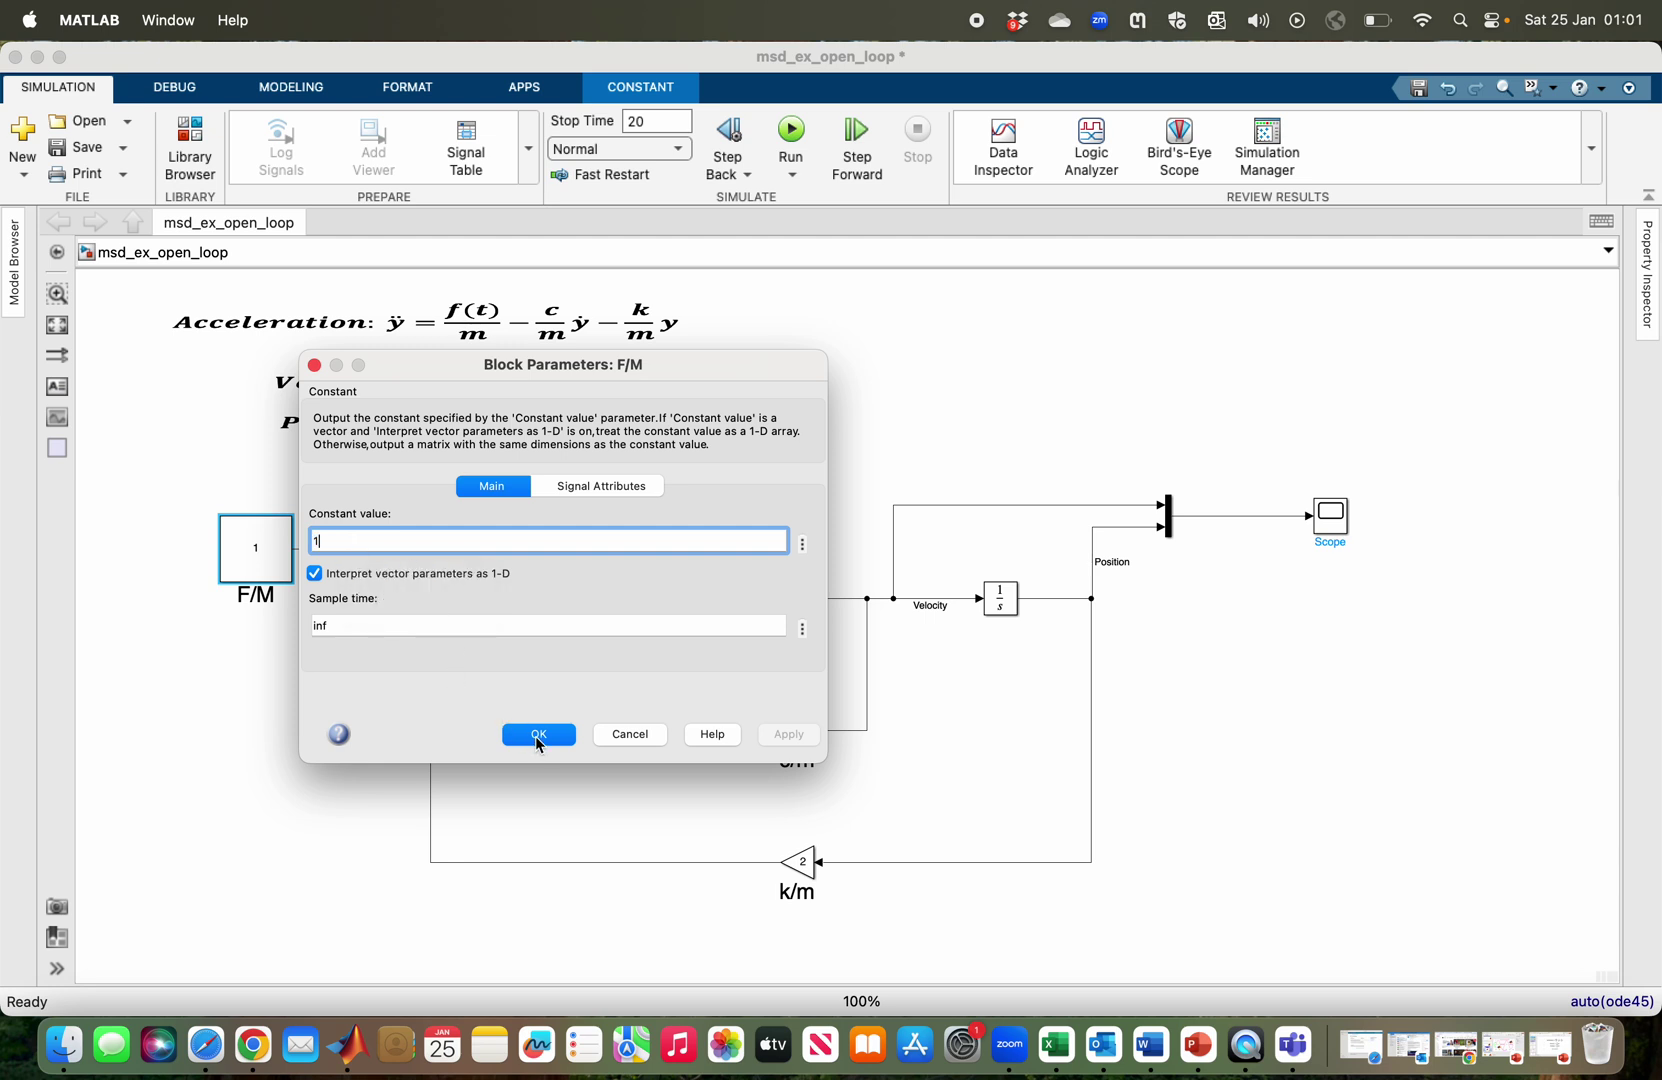
left_click(538, 736)
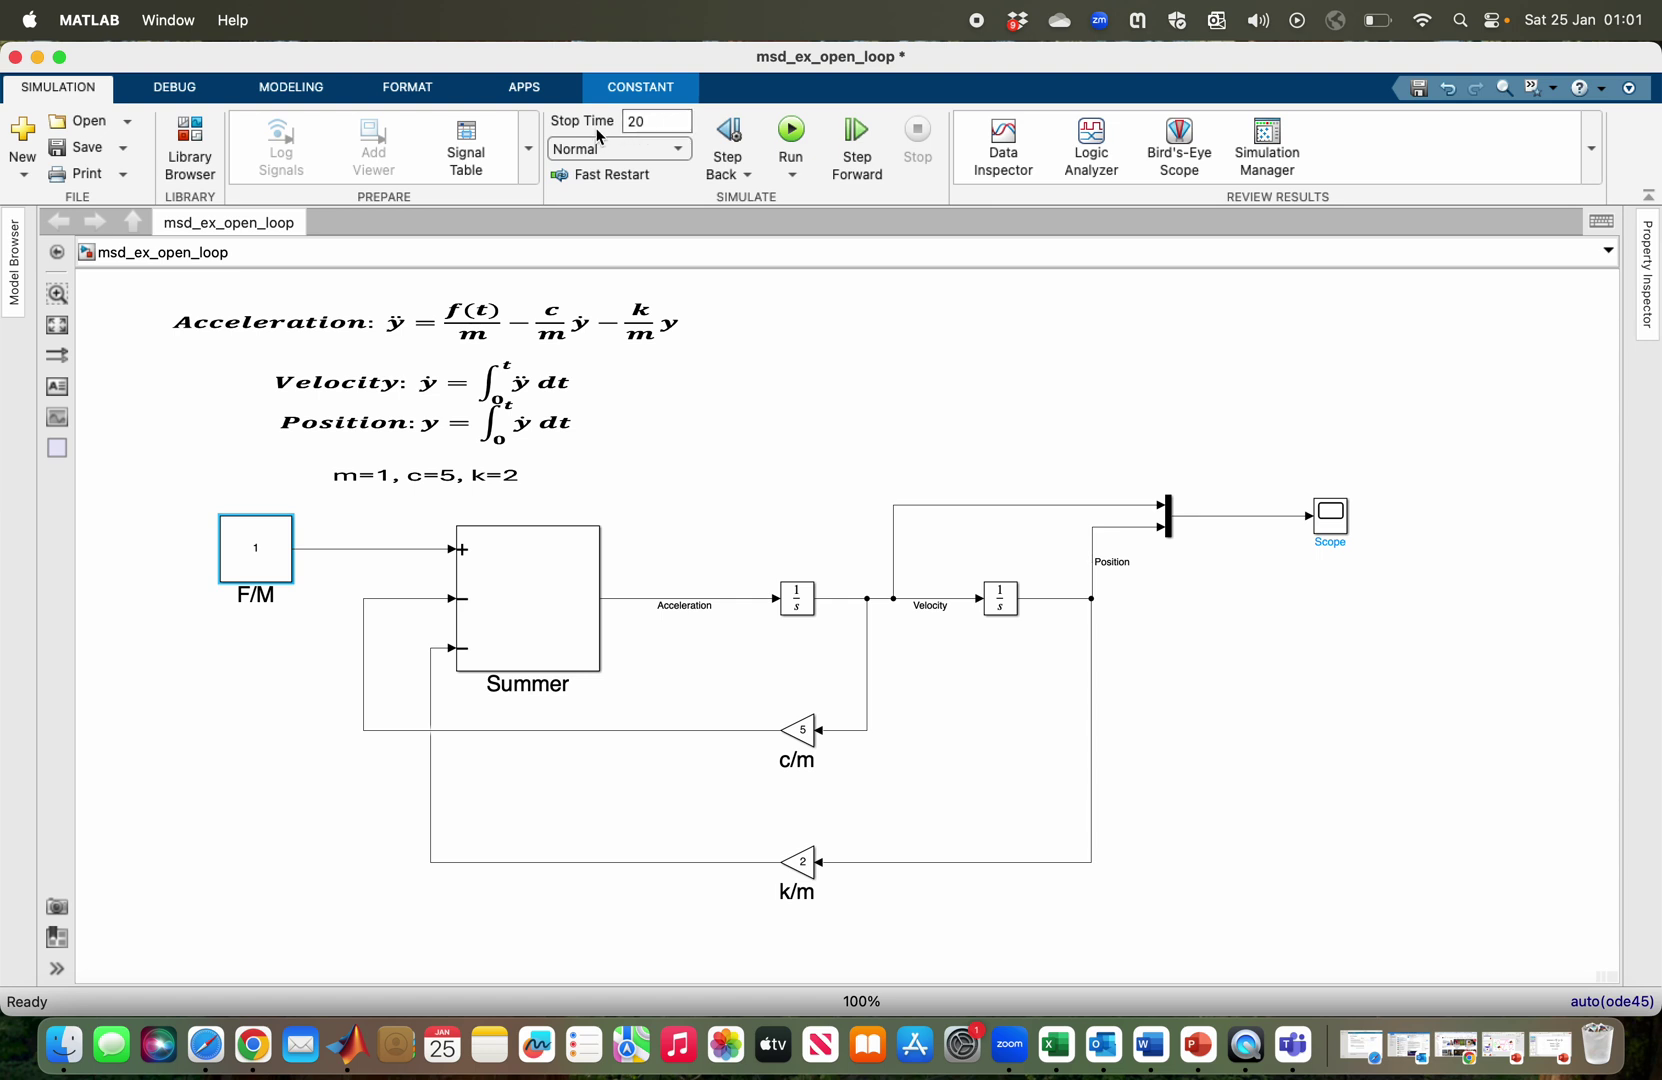
- Run the simulation and view the Scope full screen with a Velocity/Position legend
left_click(791, 131)
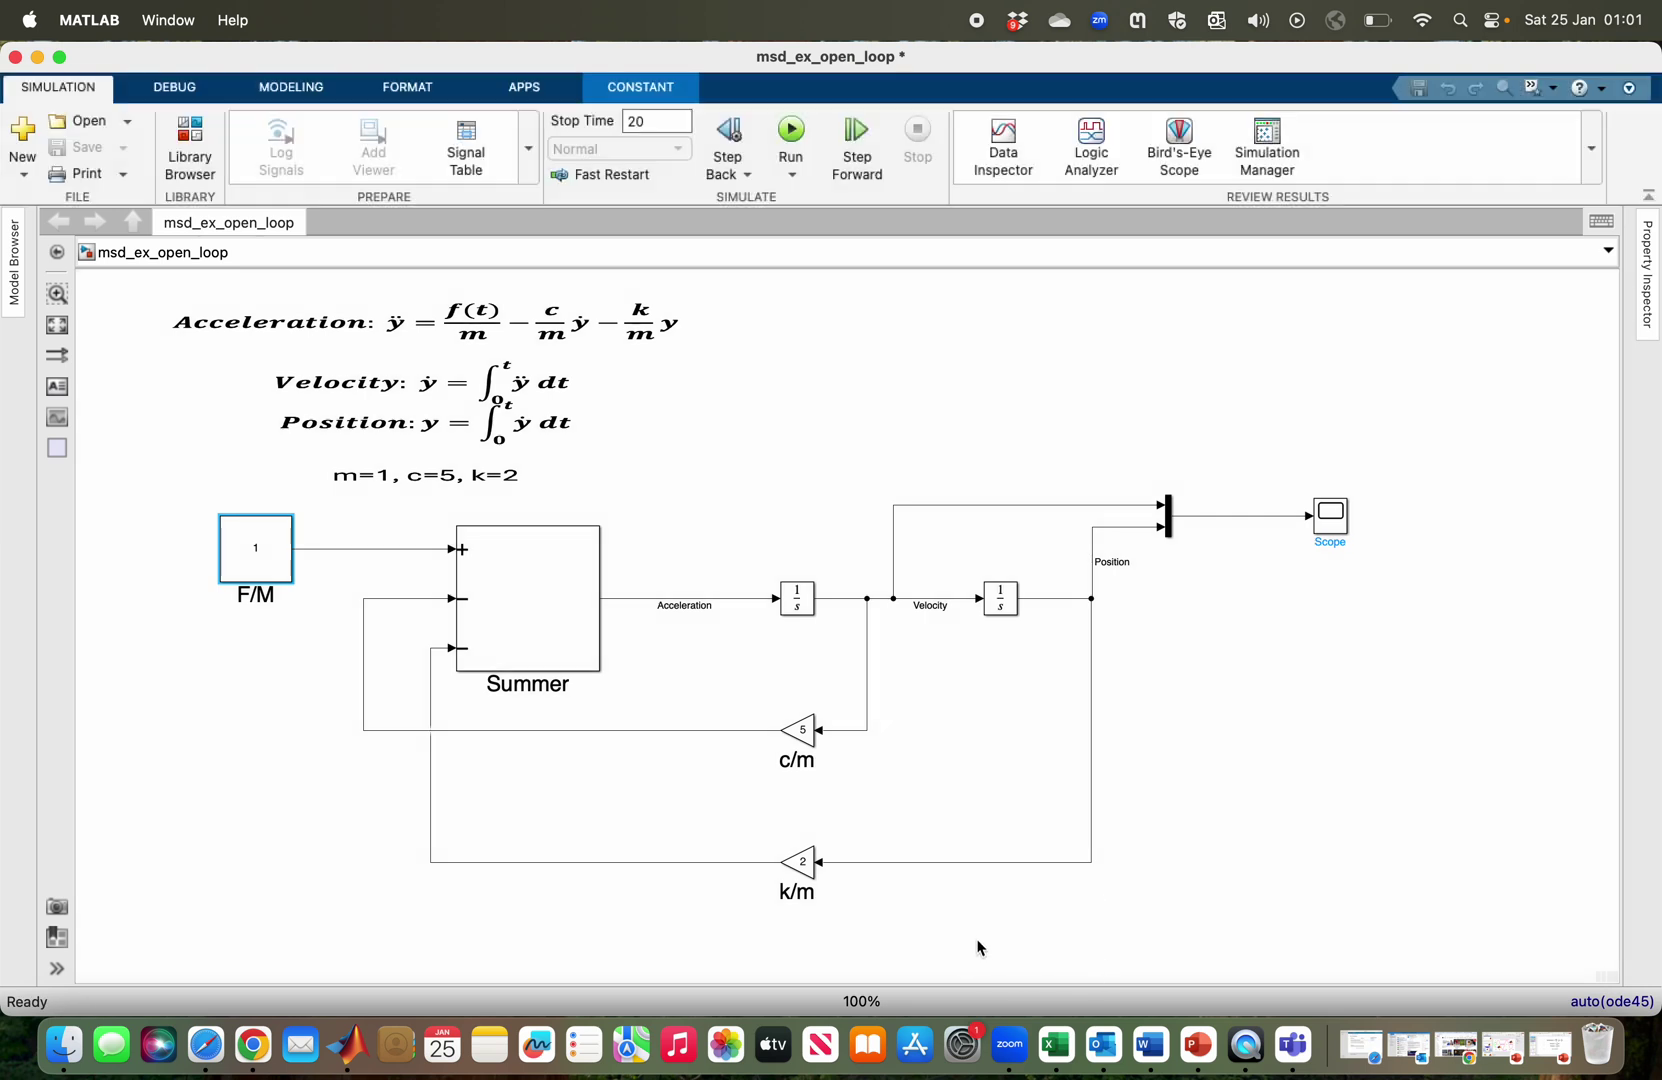
left_click(1331, 522)
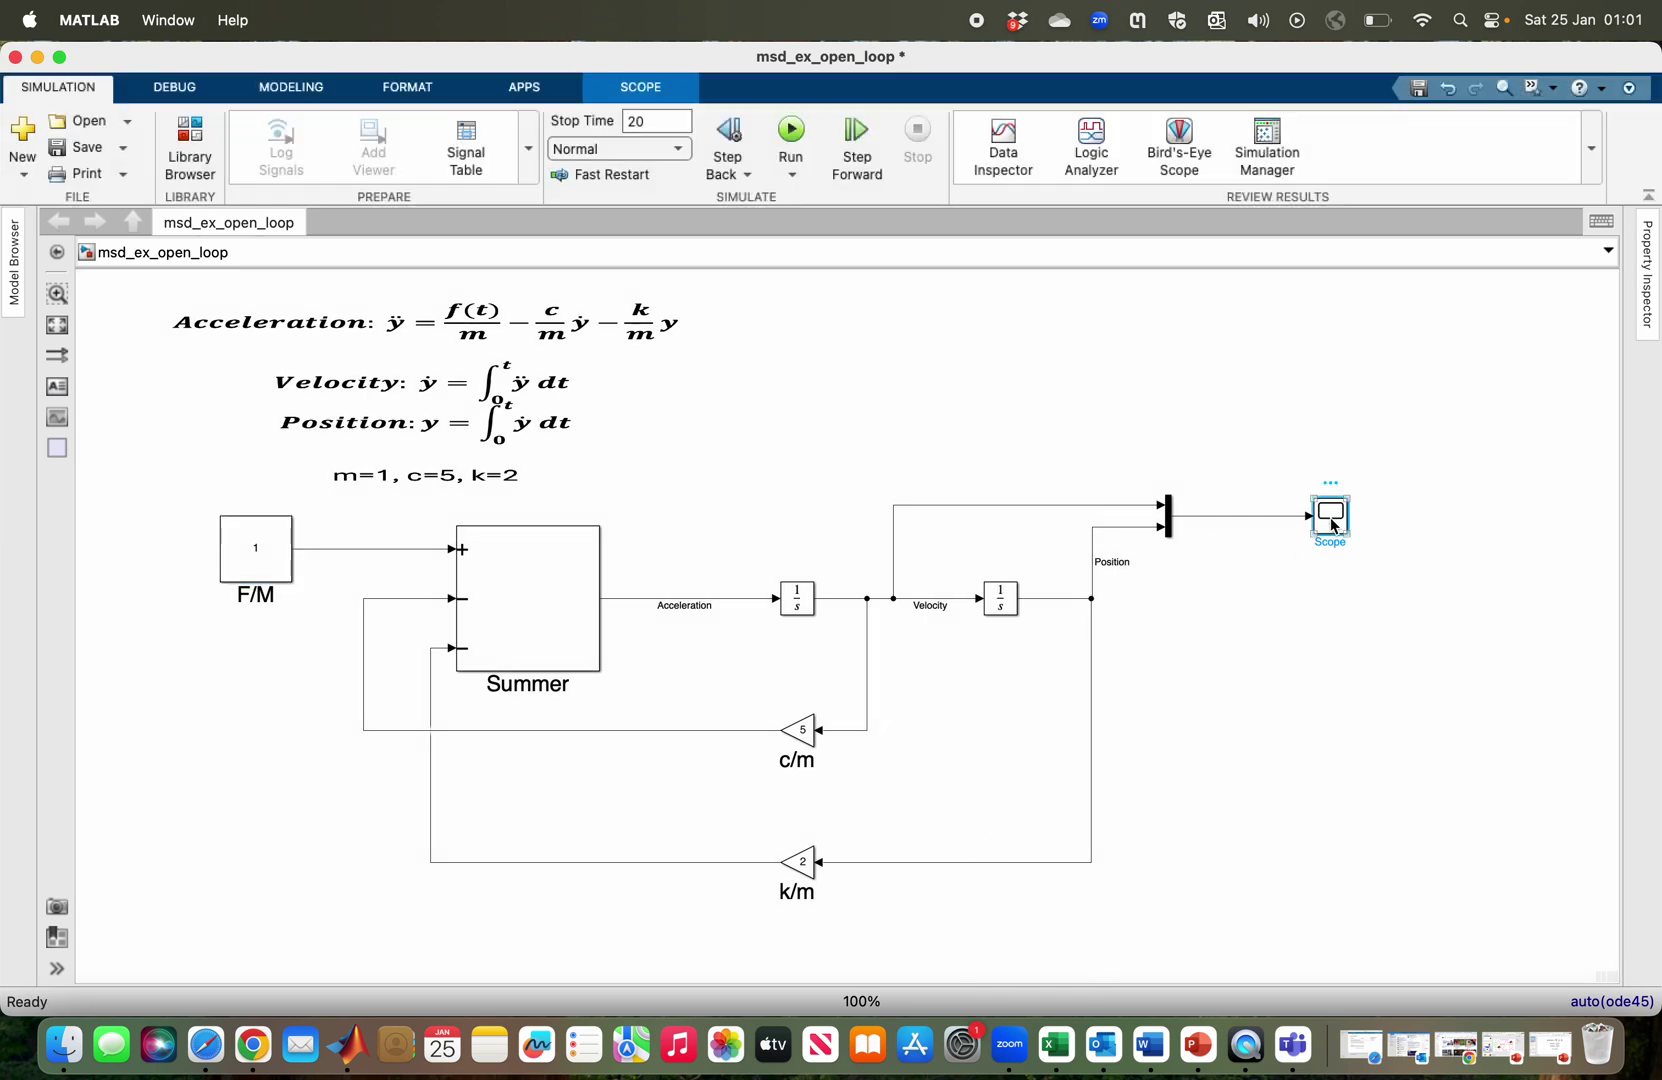
double_click(1331, 522)
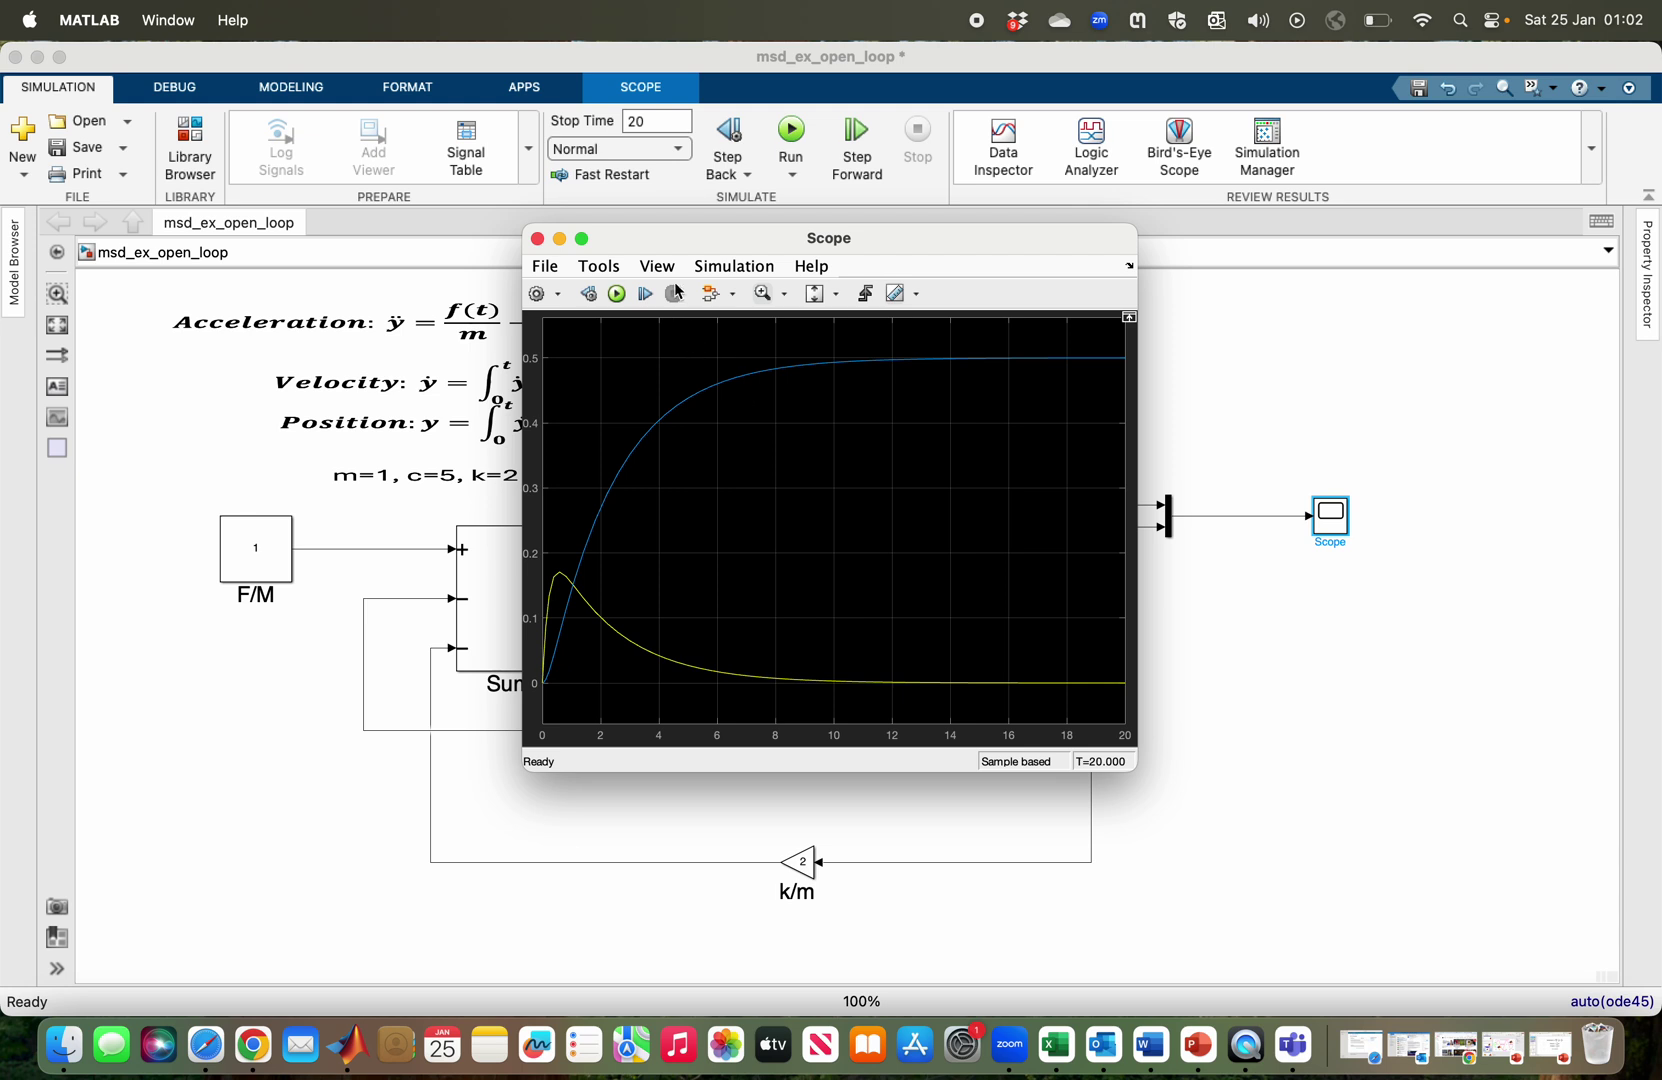
left_click(658, 266)
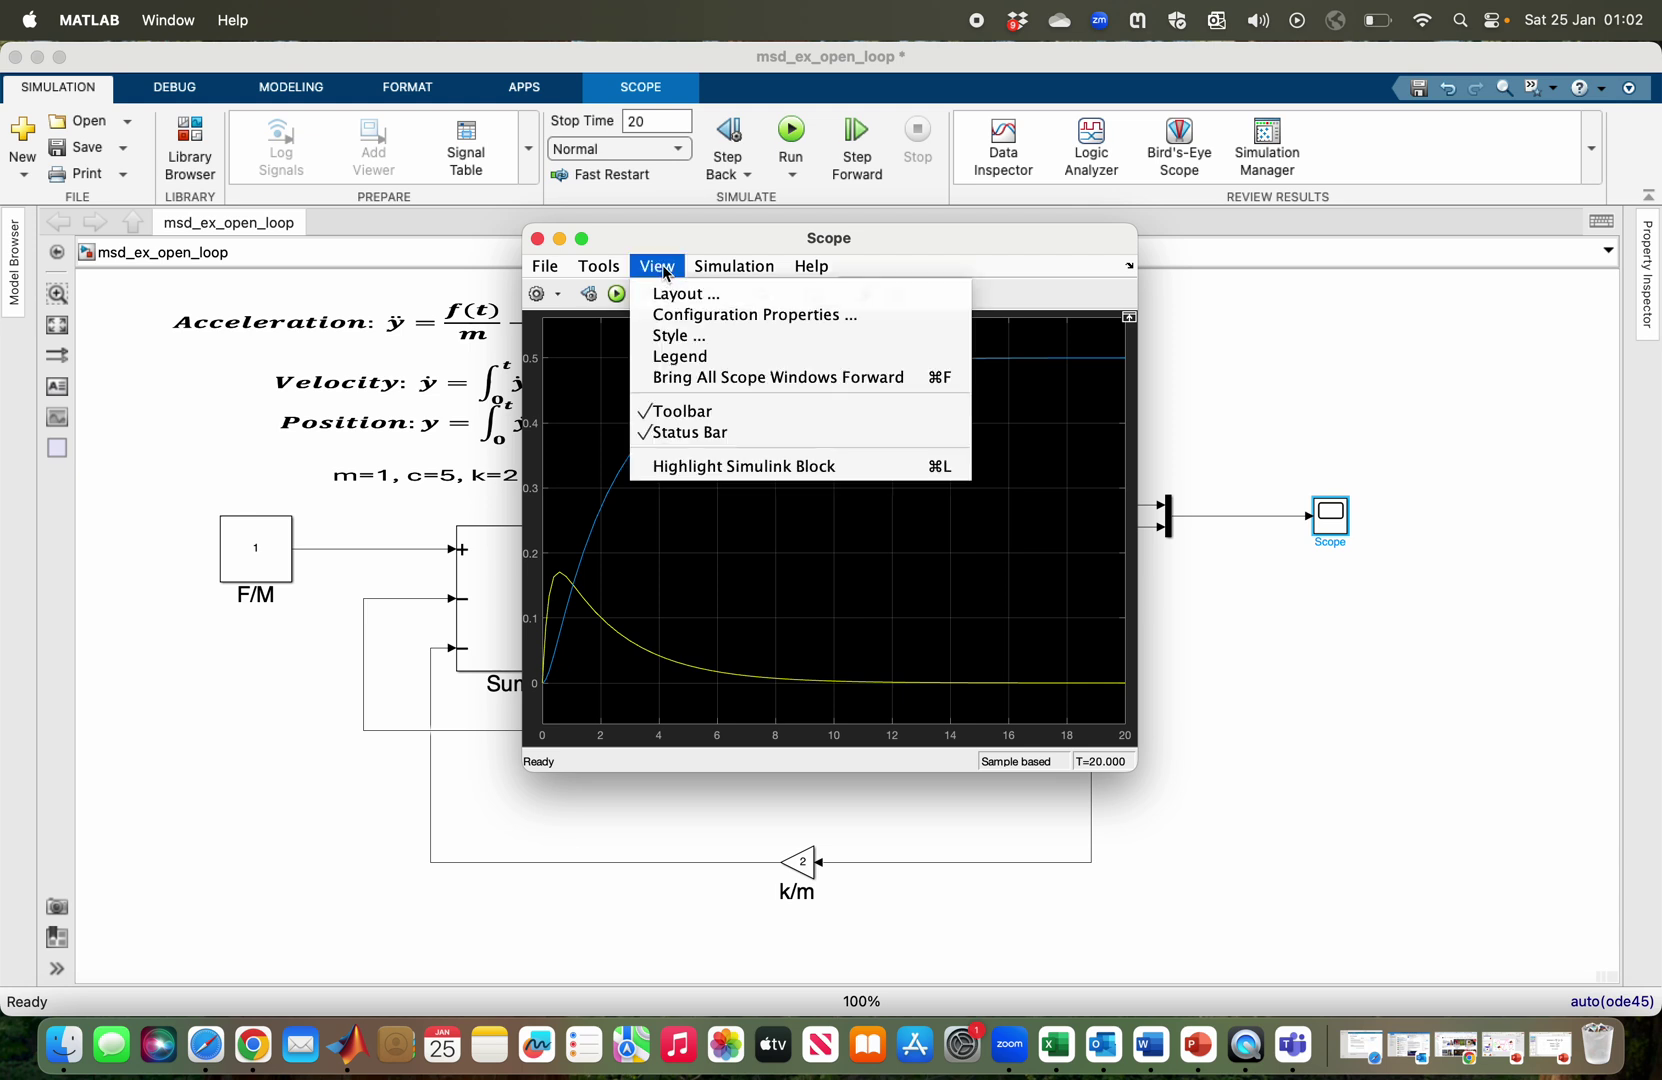
left_click(686, 362)
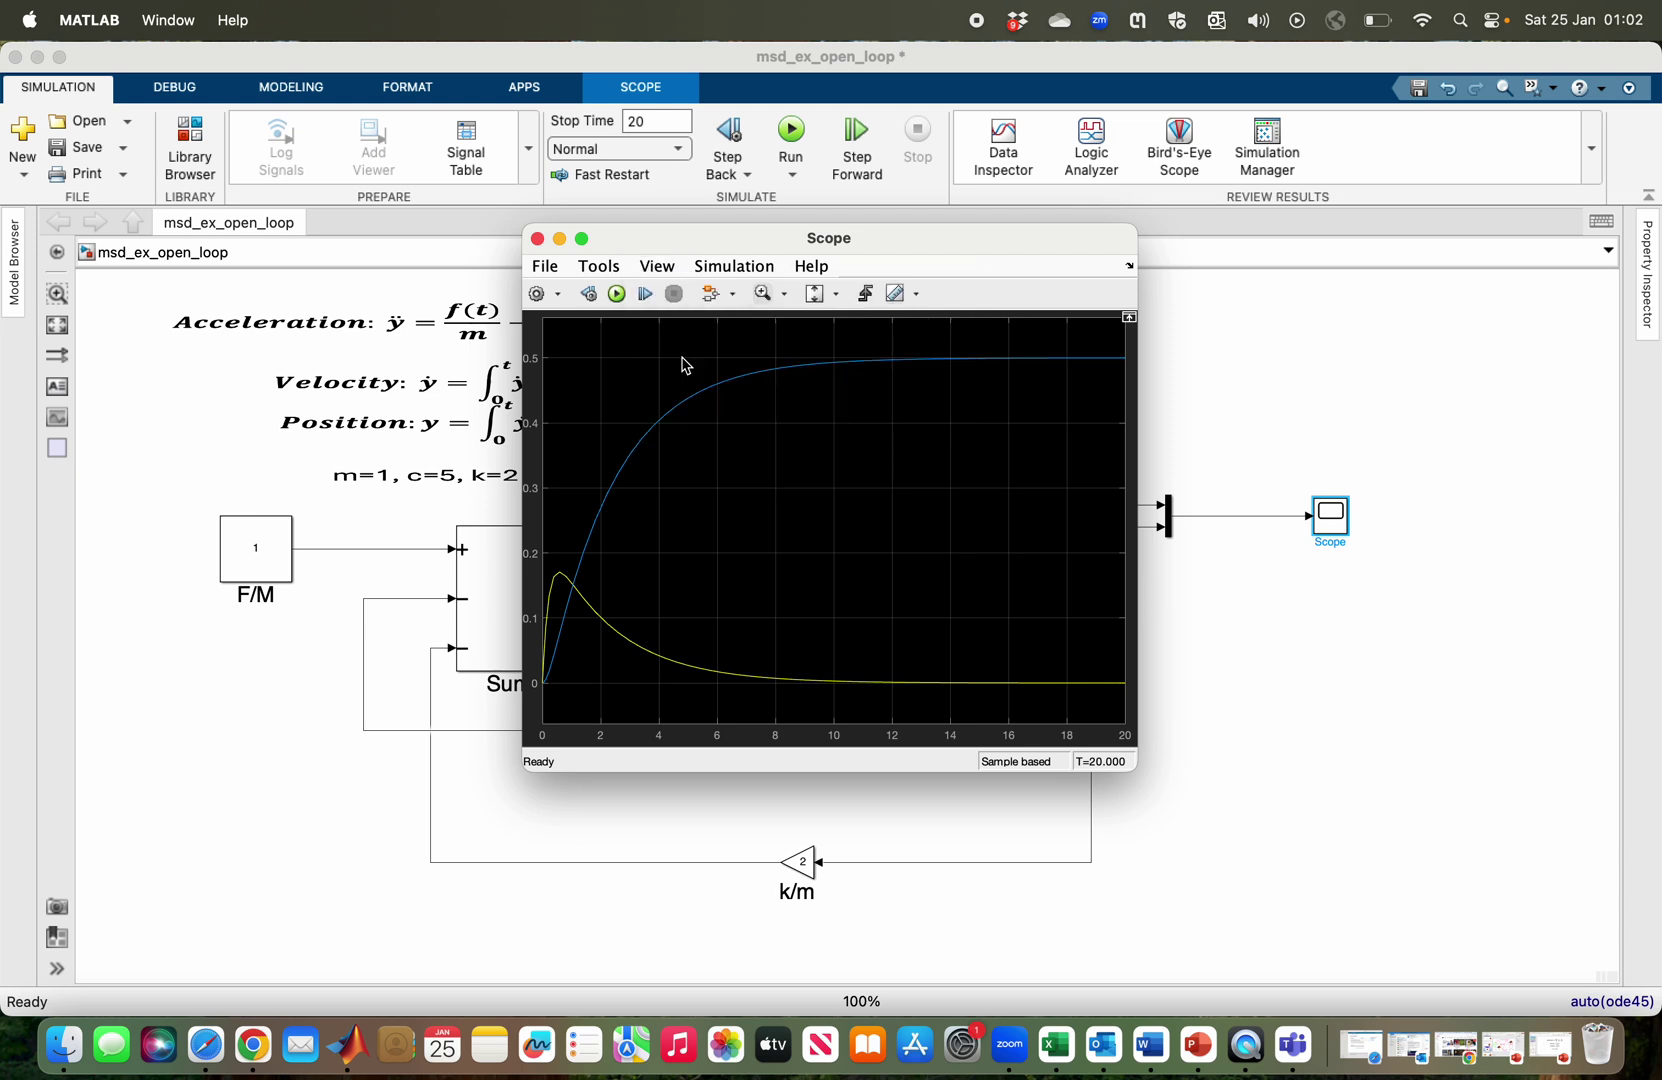
left_click(582, 238)
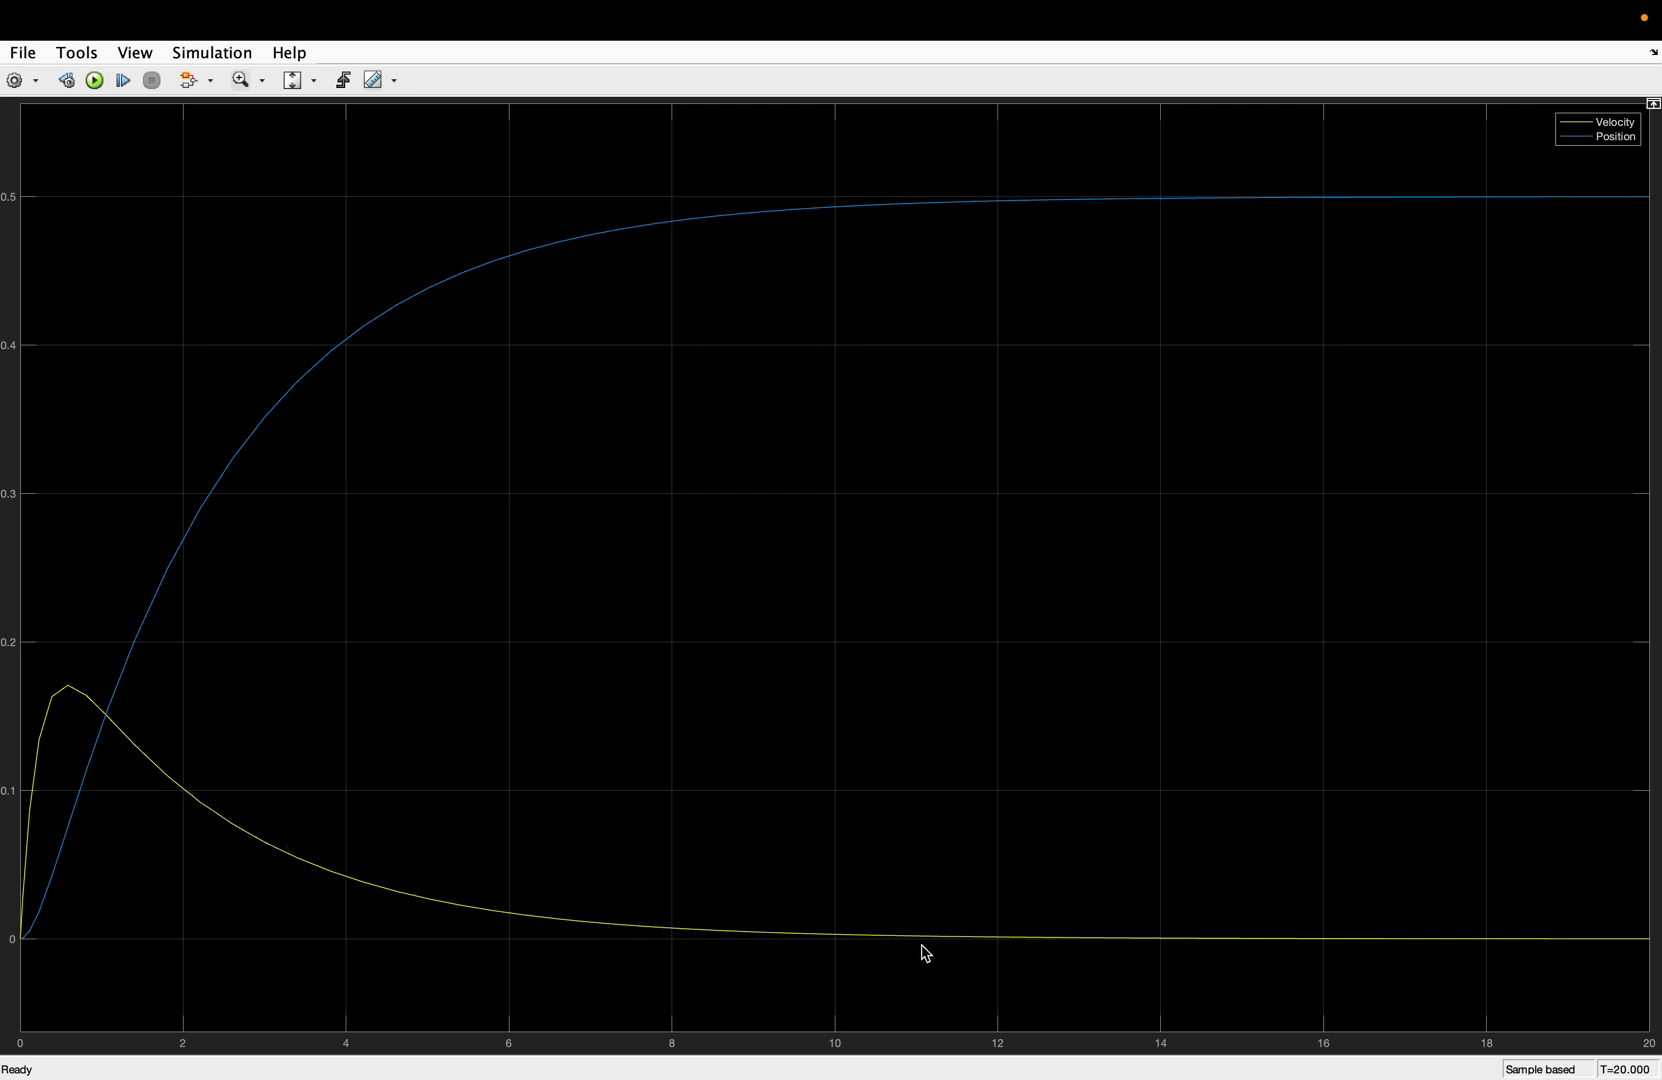
mouse_move(226, 8)
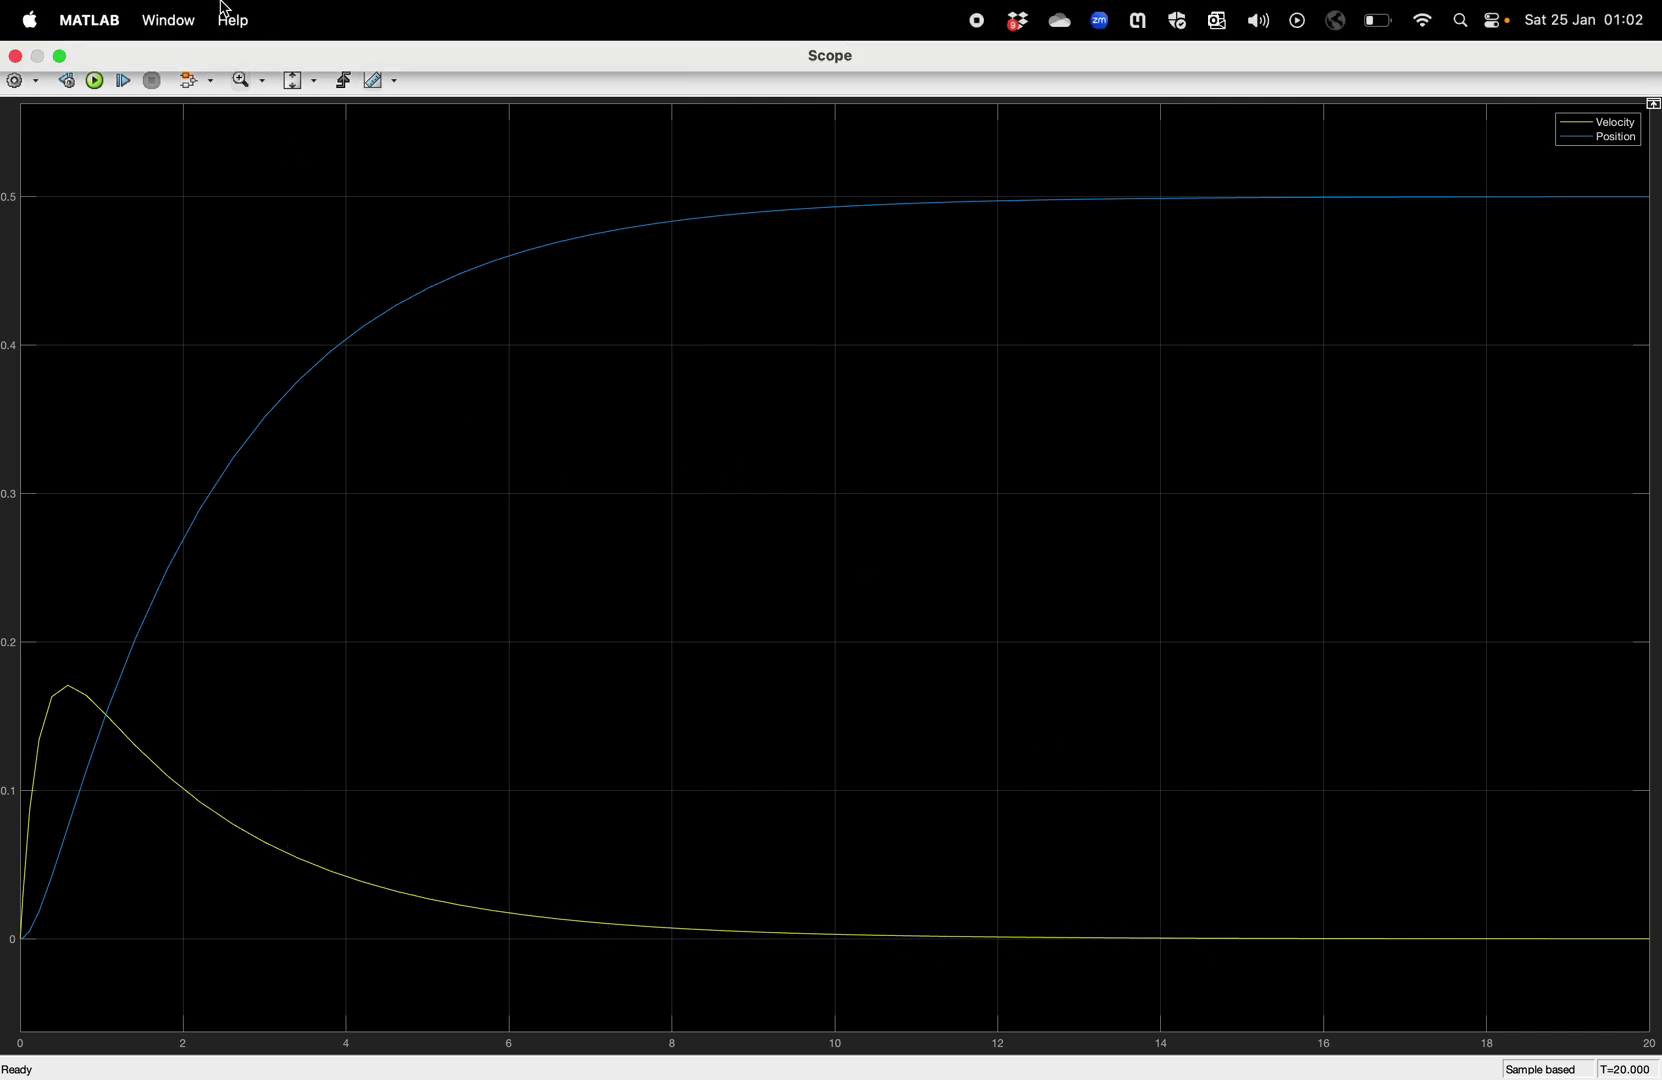
- Close the Scope and change the F/M constant value to 10
left_click(15, 56)
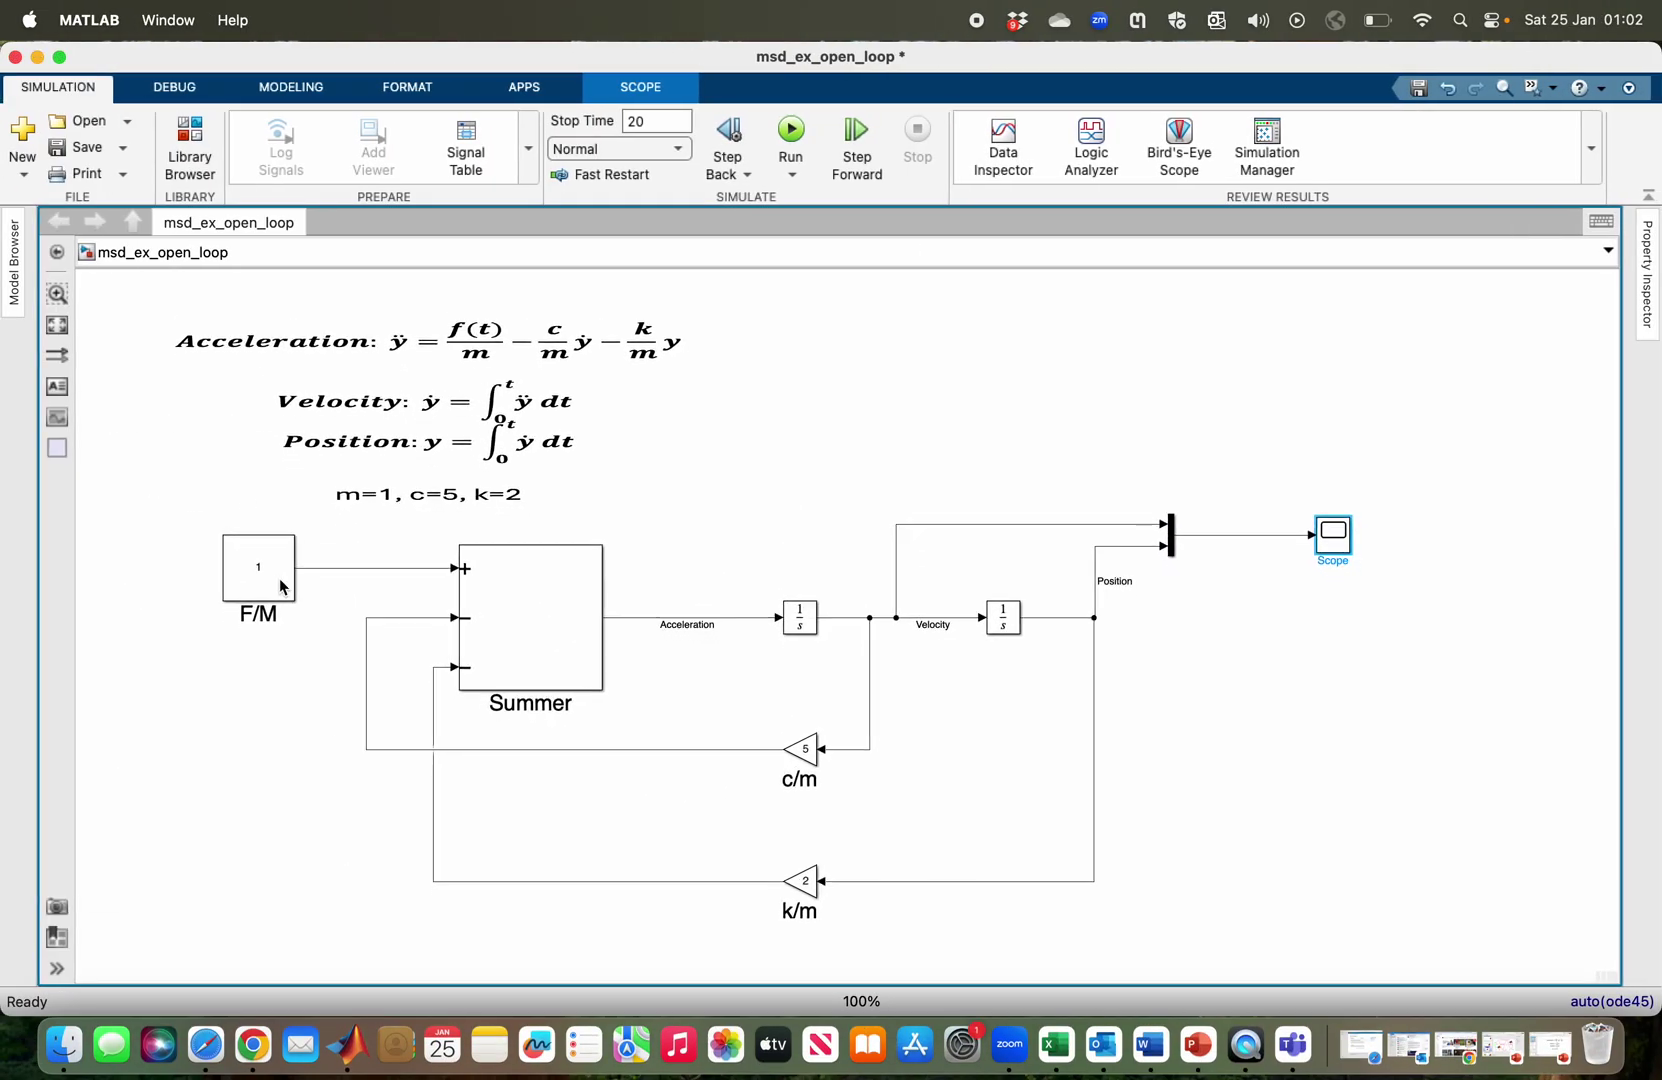
left_click(279, 578)
double_click(262, 580)
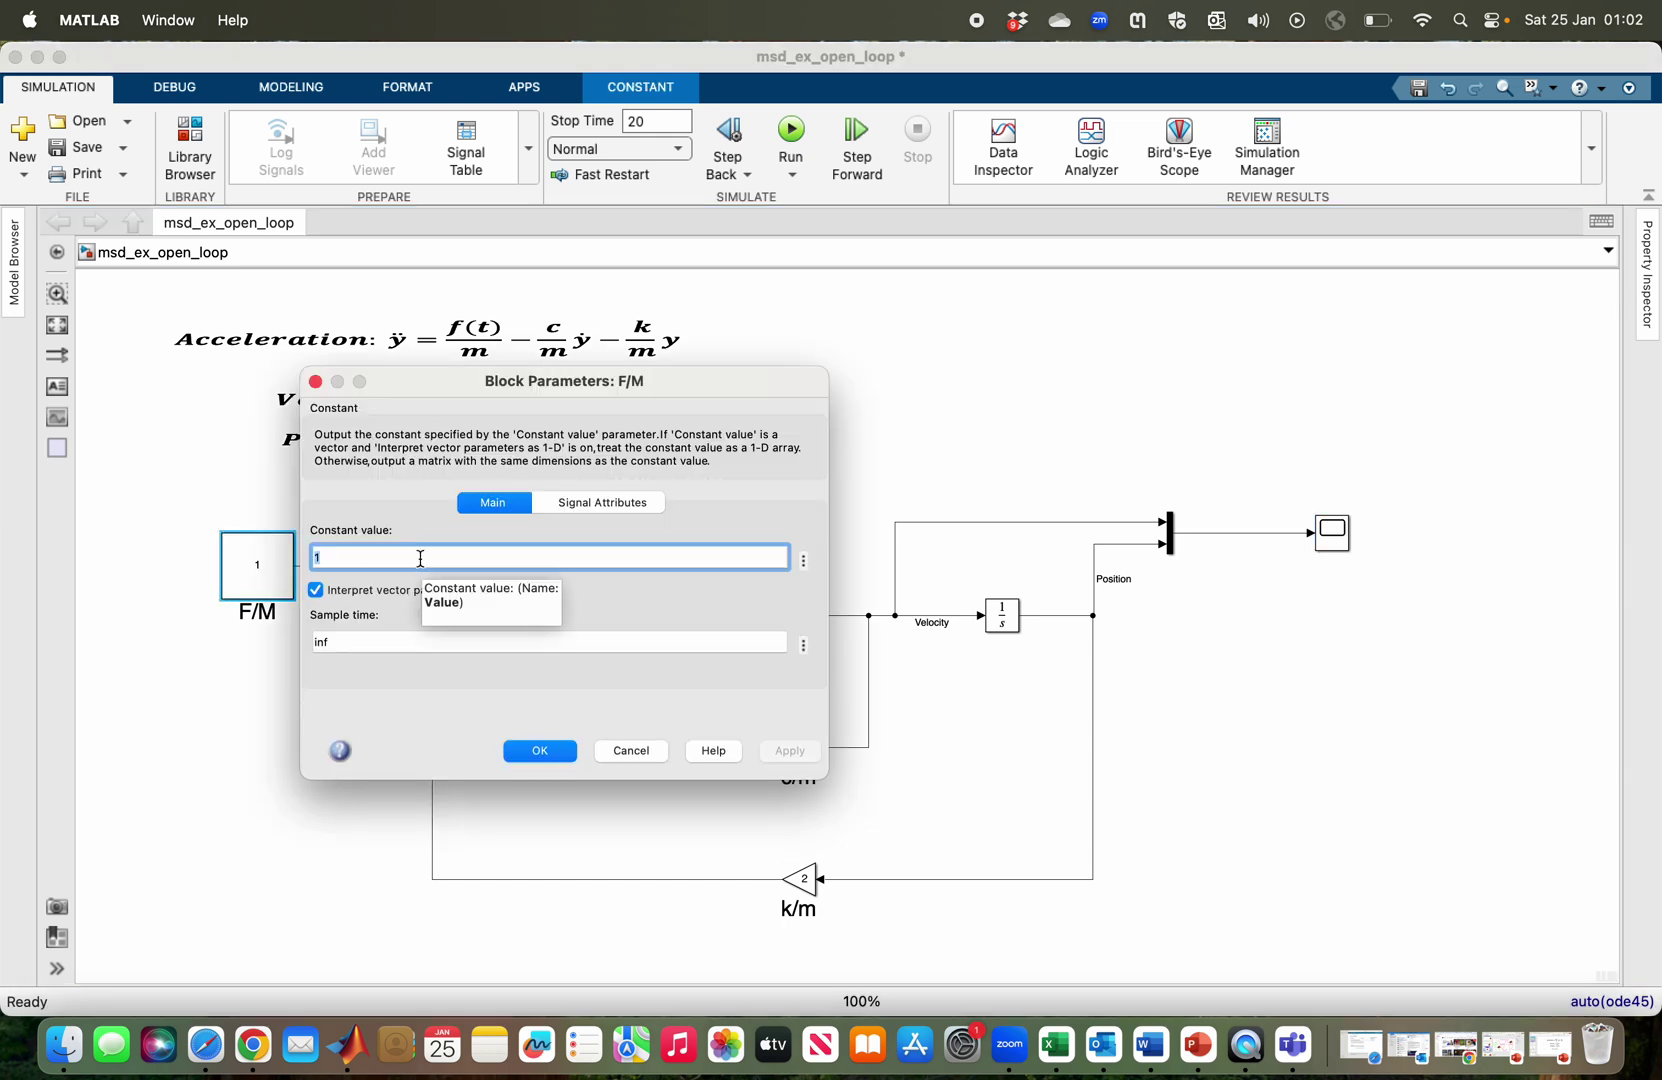
type("10")
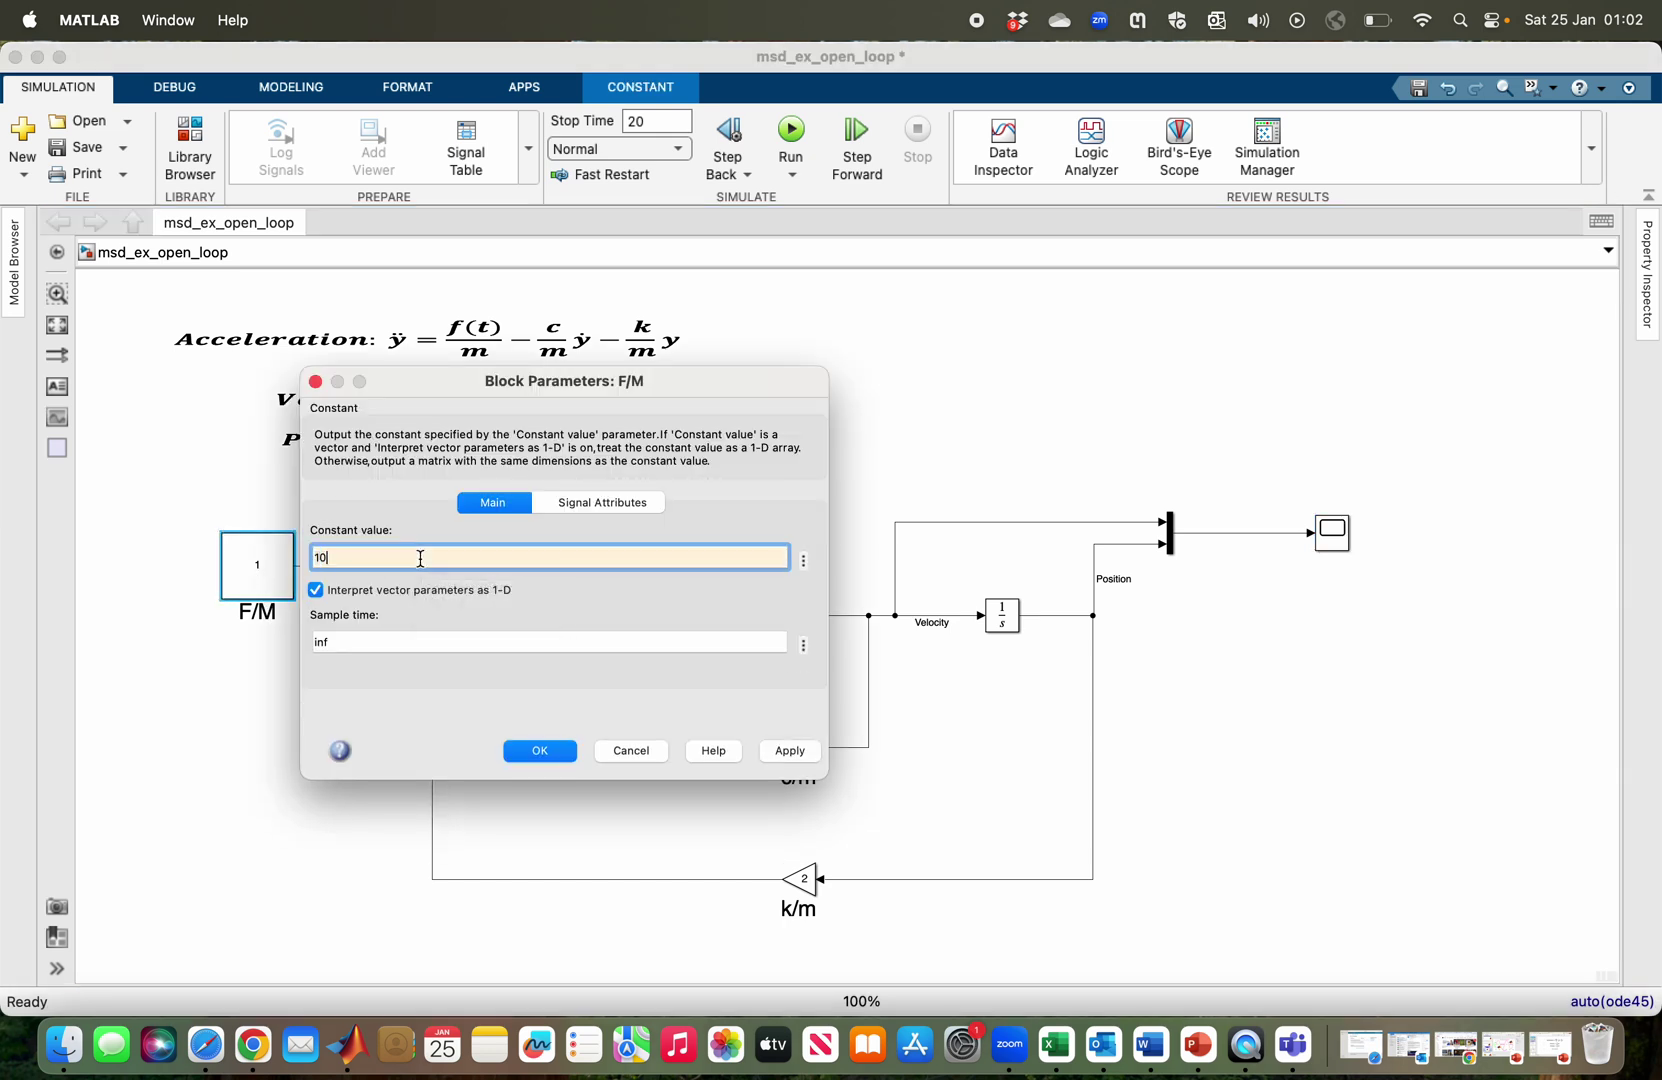
left_click(793, 752)
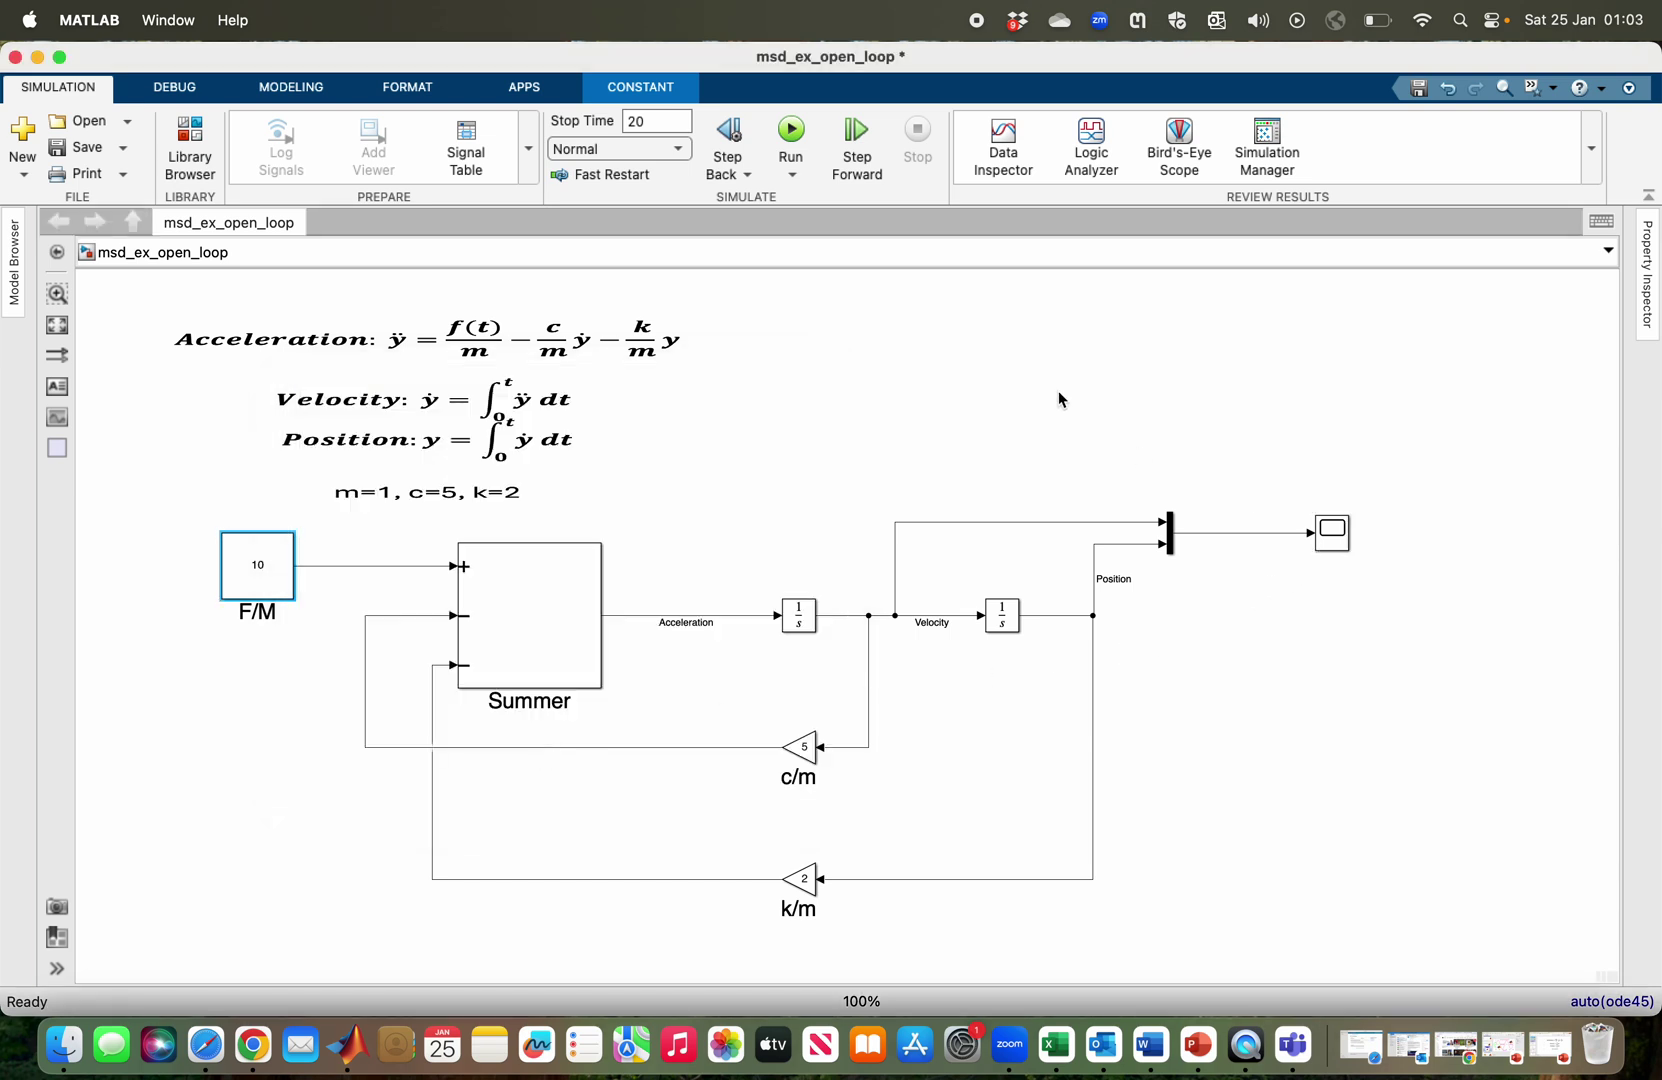
- Rerun the simulation and check the Scope shows Position settling at 5
left_click(791, 129)
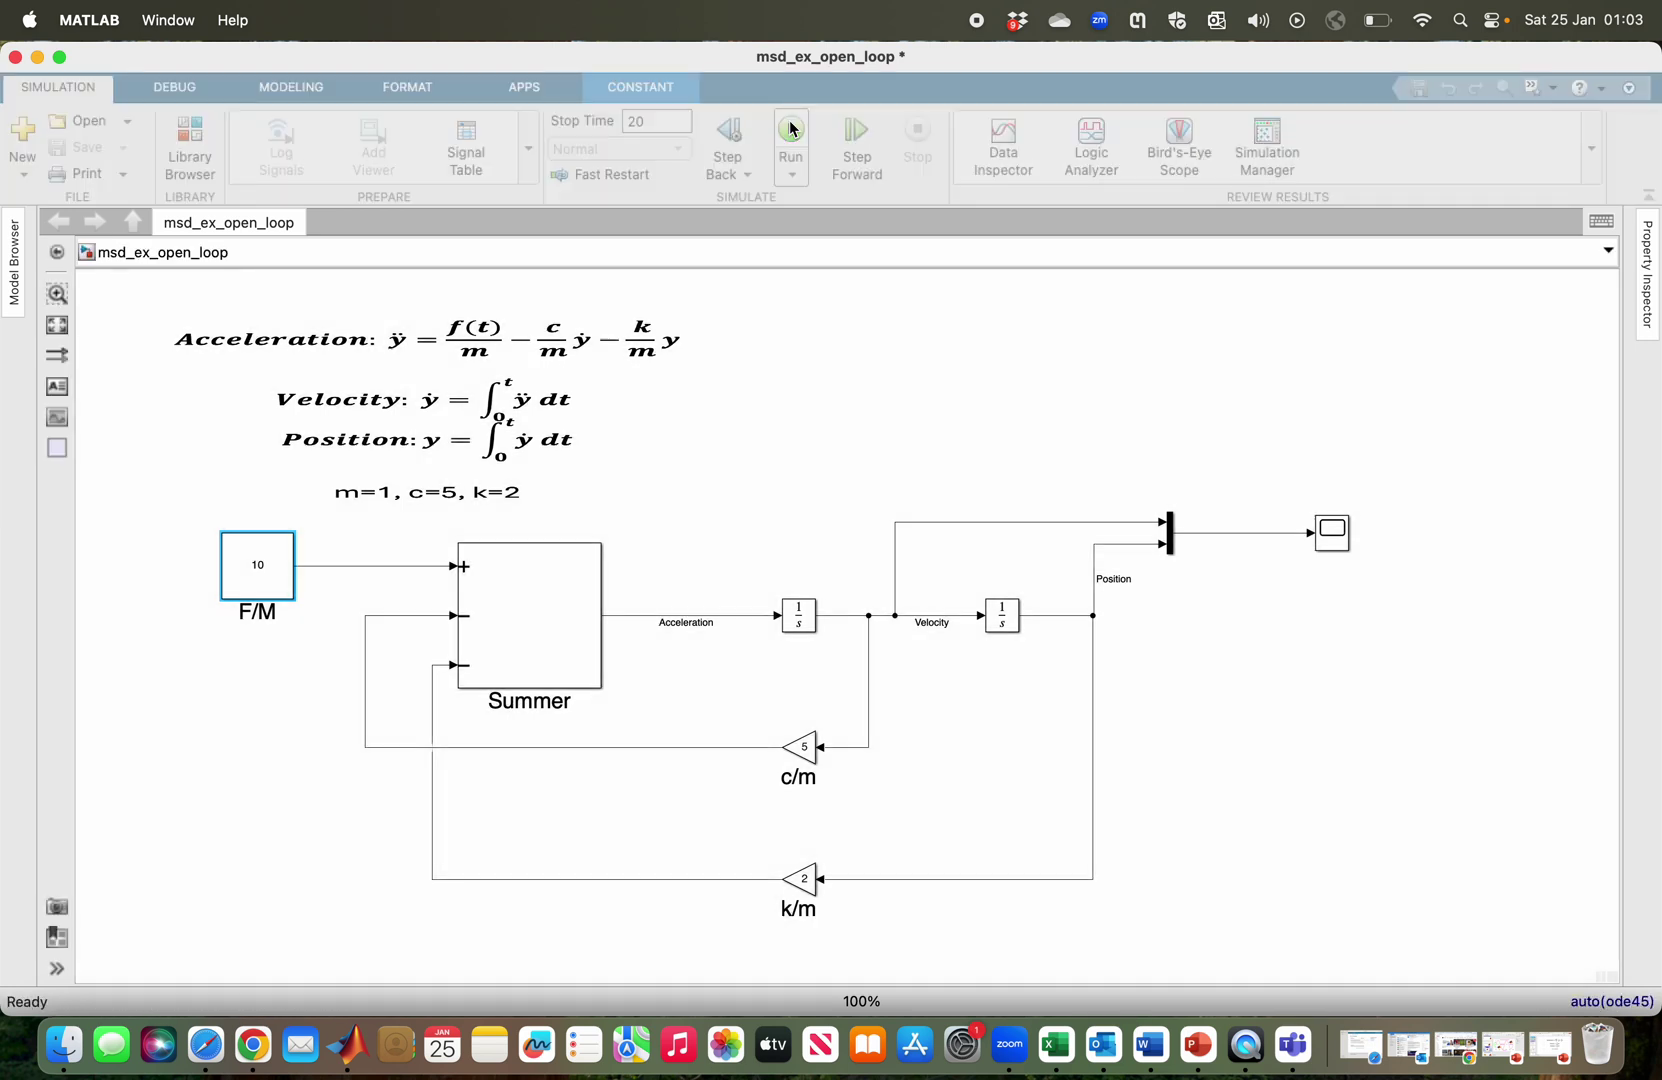
double_click(1332, 532)
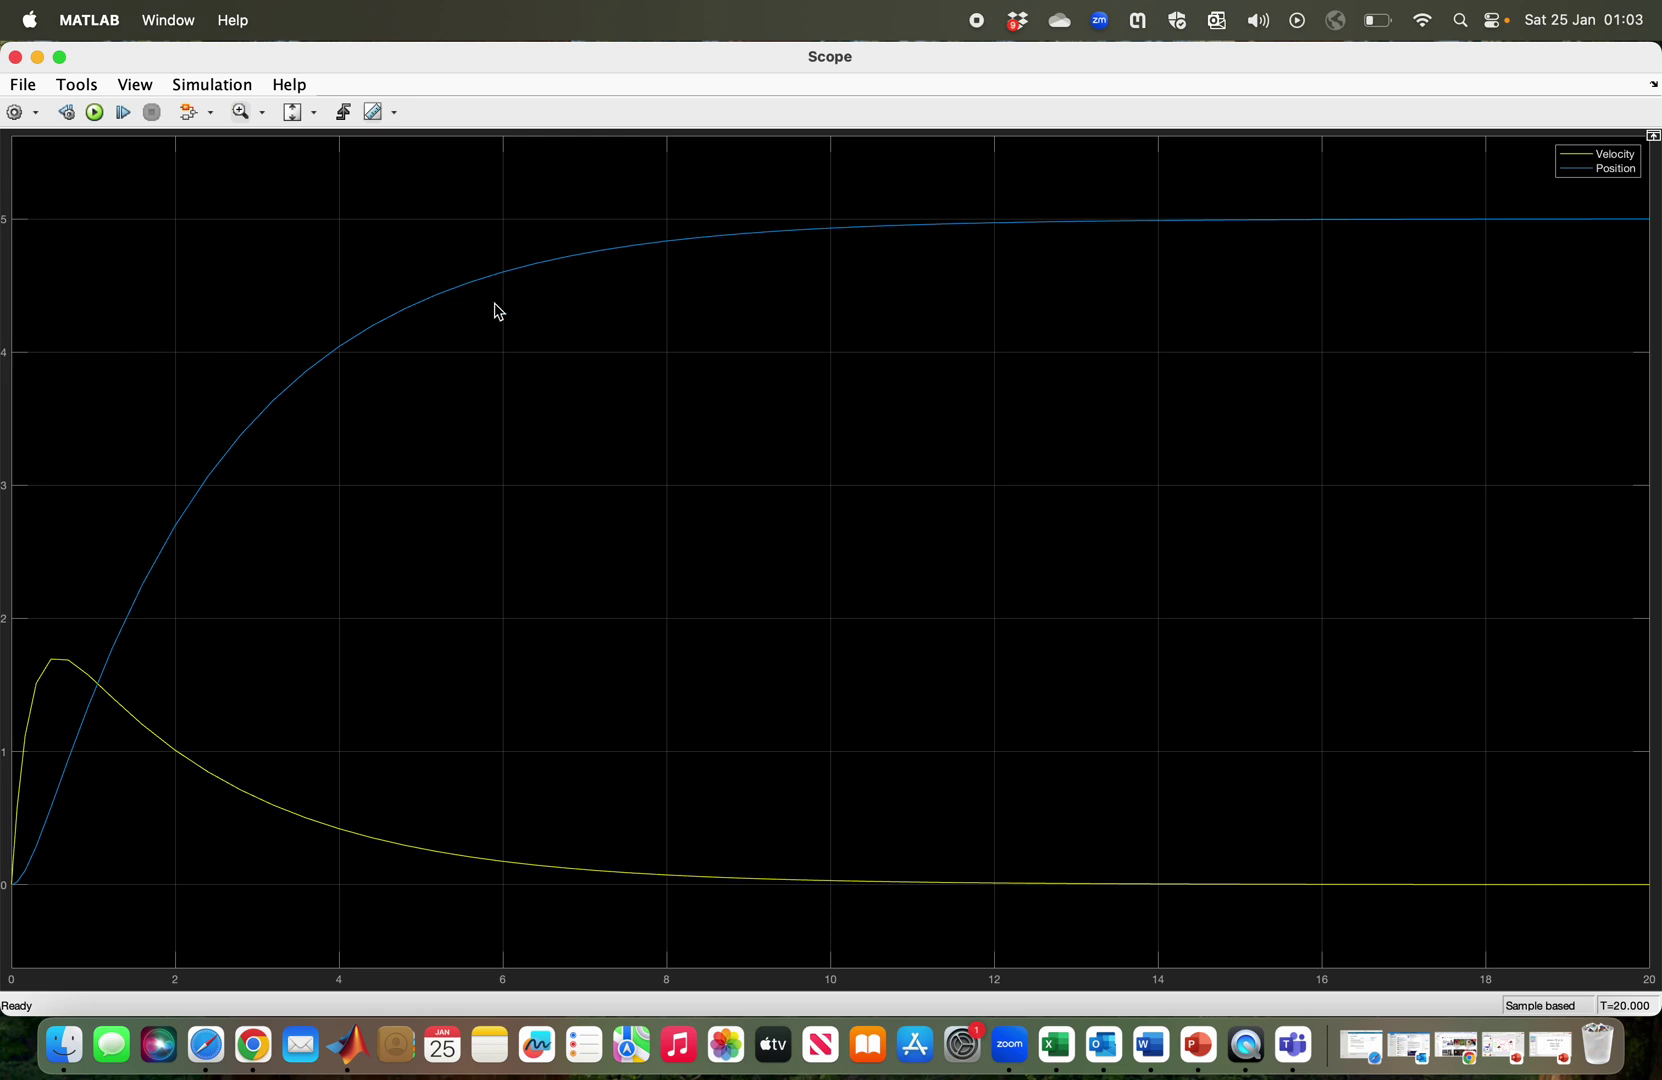
left_click(15, 58)
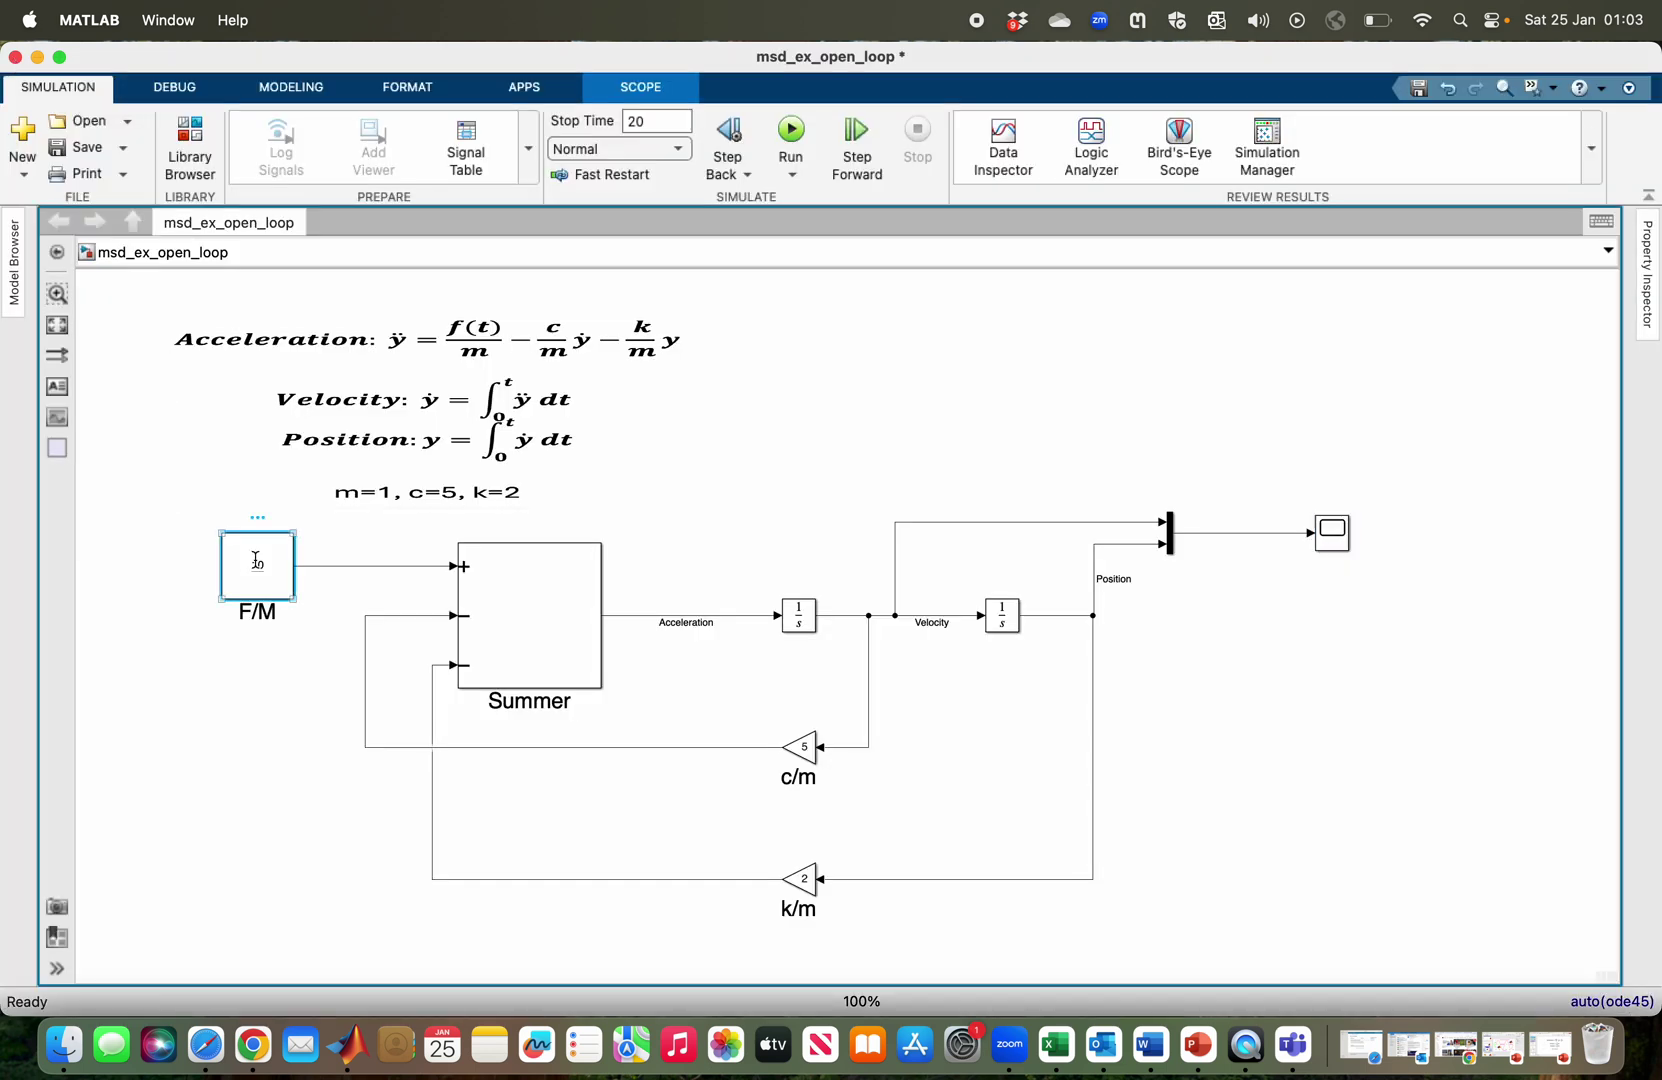
- Set the F/M constant value back to 1
double_click(257, 567)
type("1")
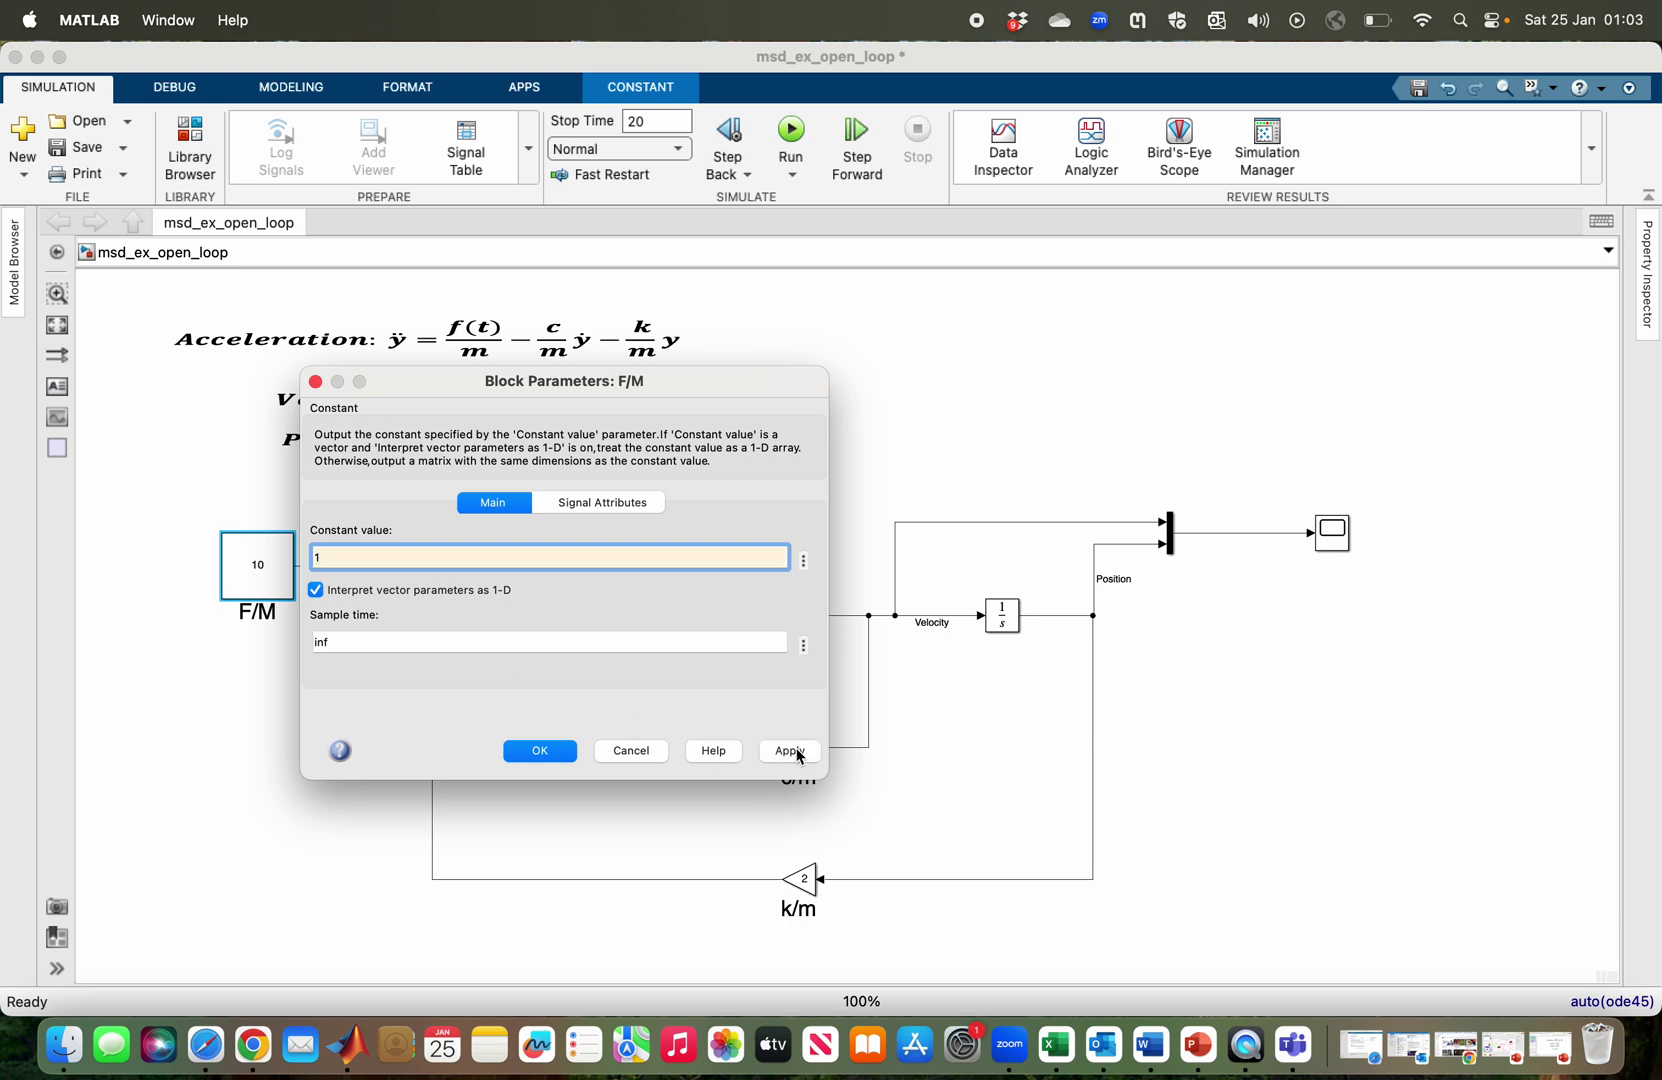
left_click(788, 754)
left_click(572, 752)
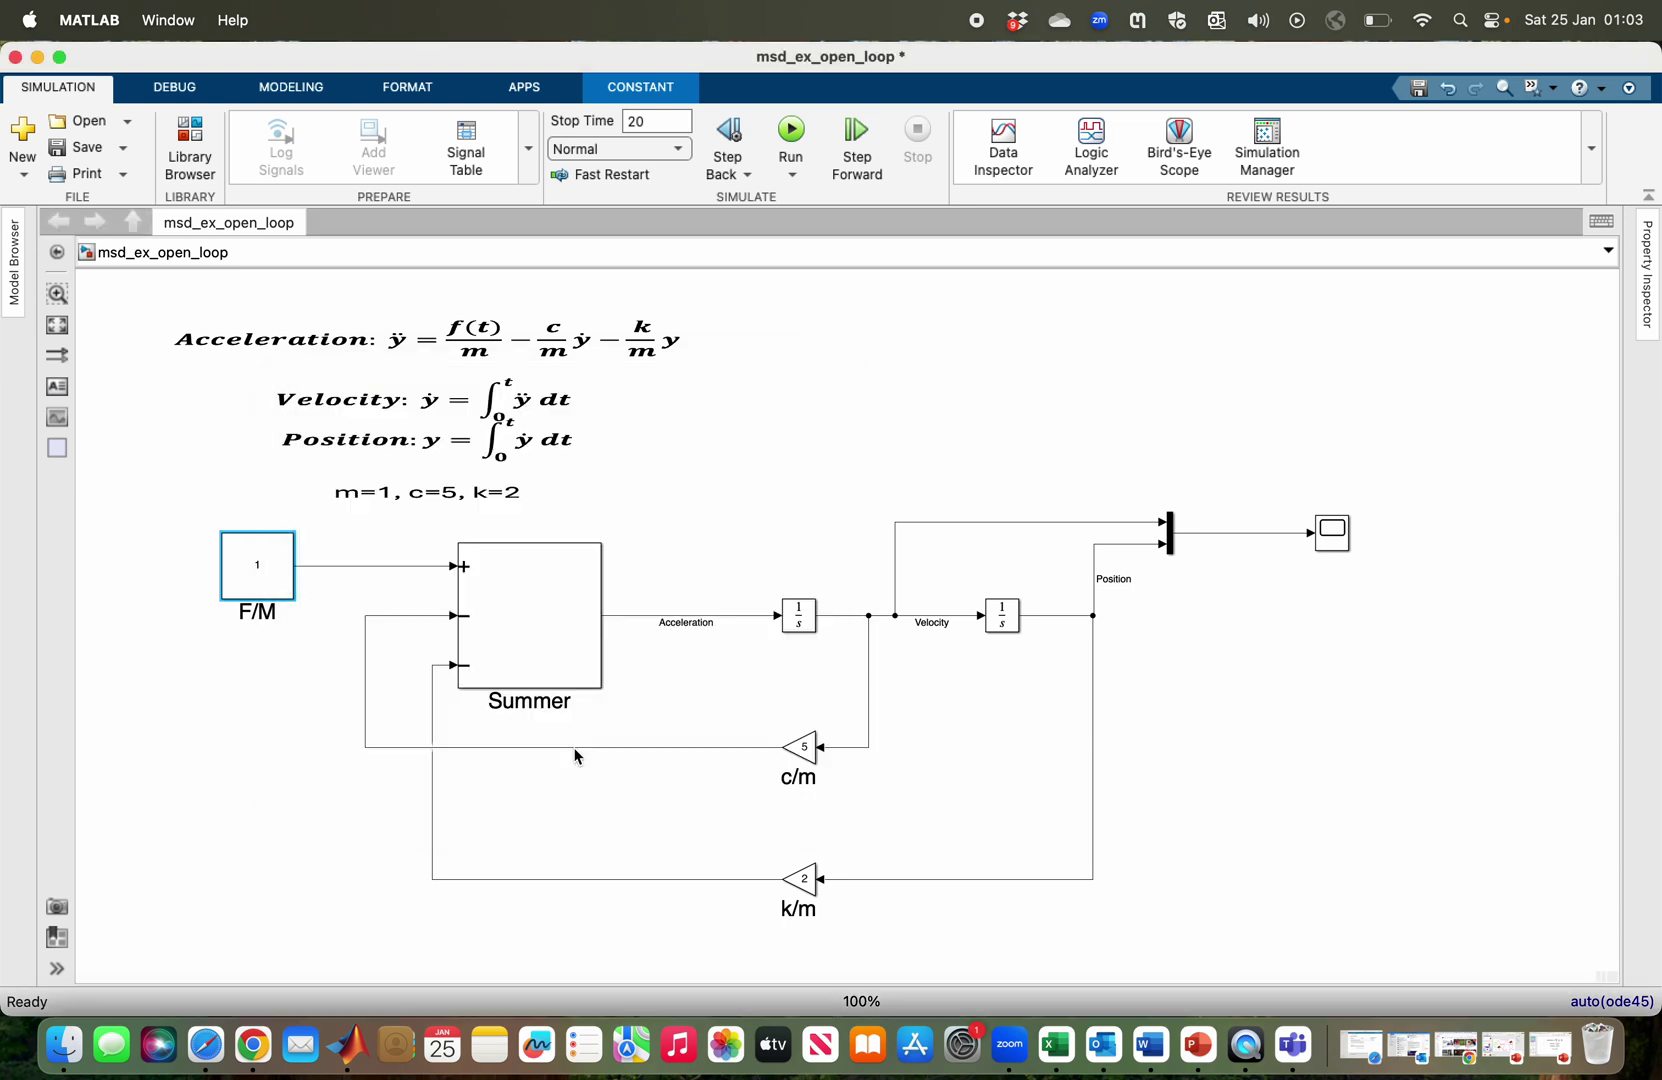
- Change the c/m damping gain to 0.5
left_click(808, 750)
double_click(813, 759)
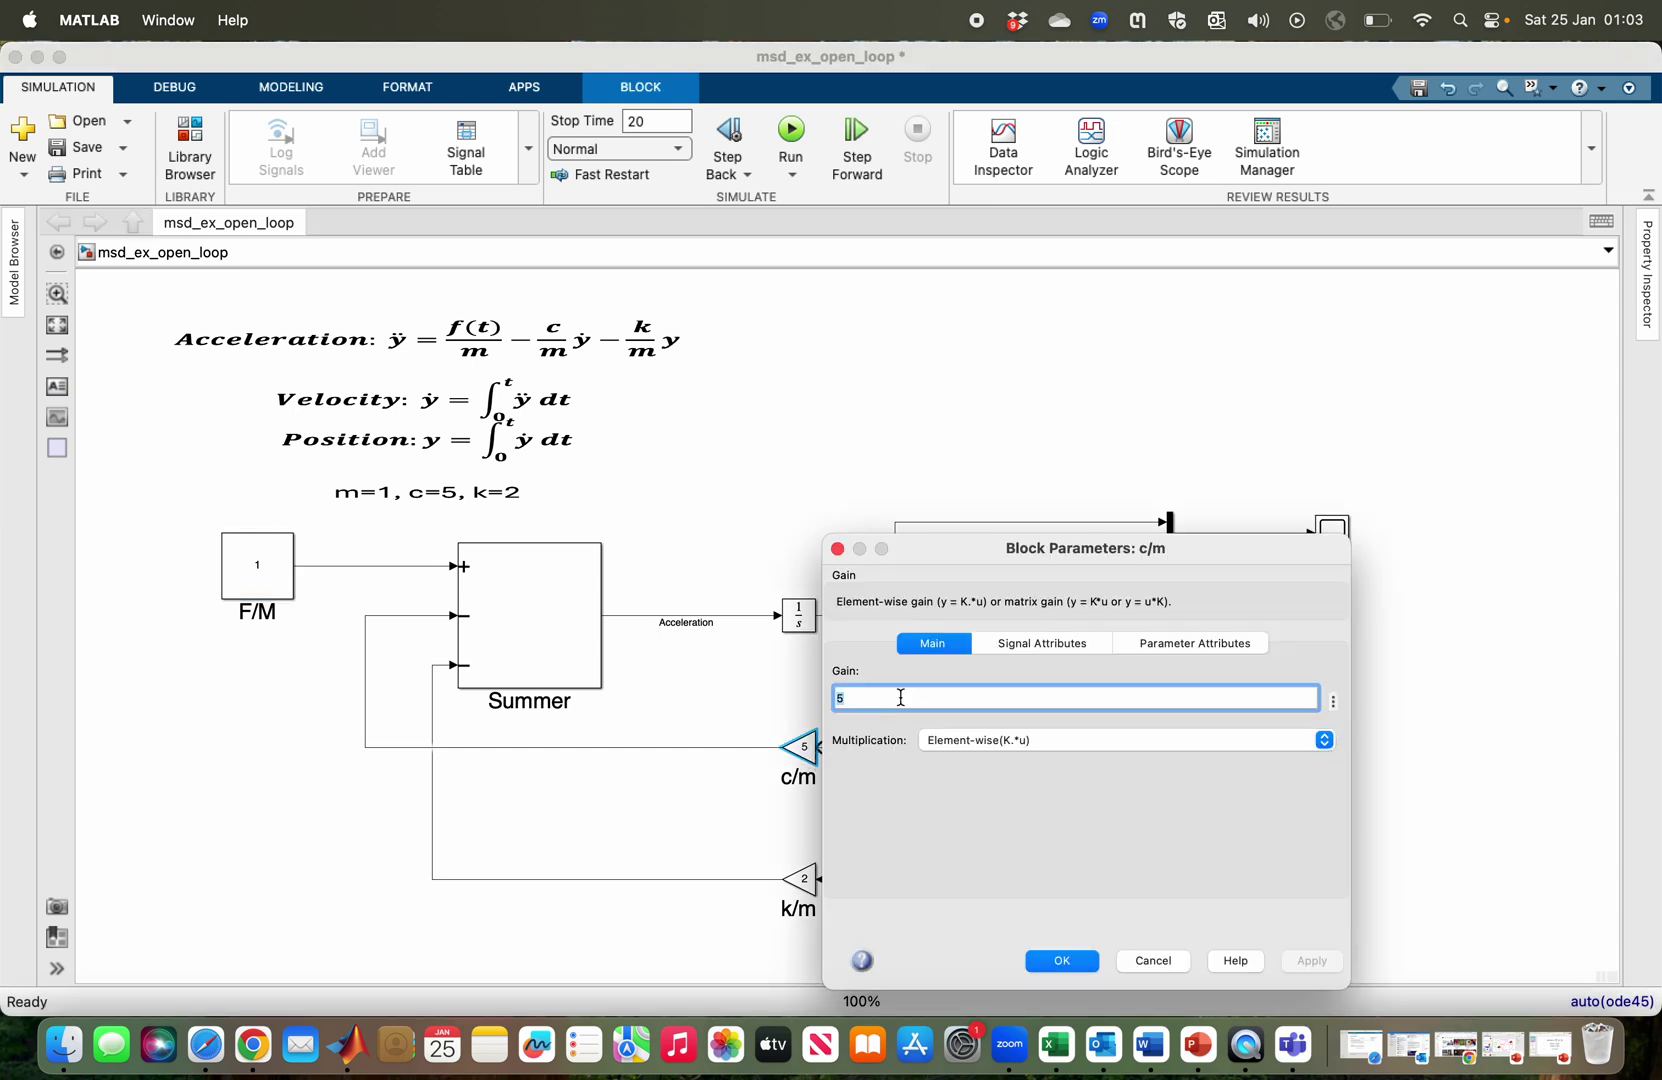
type("0.5")
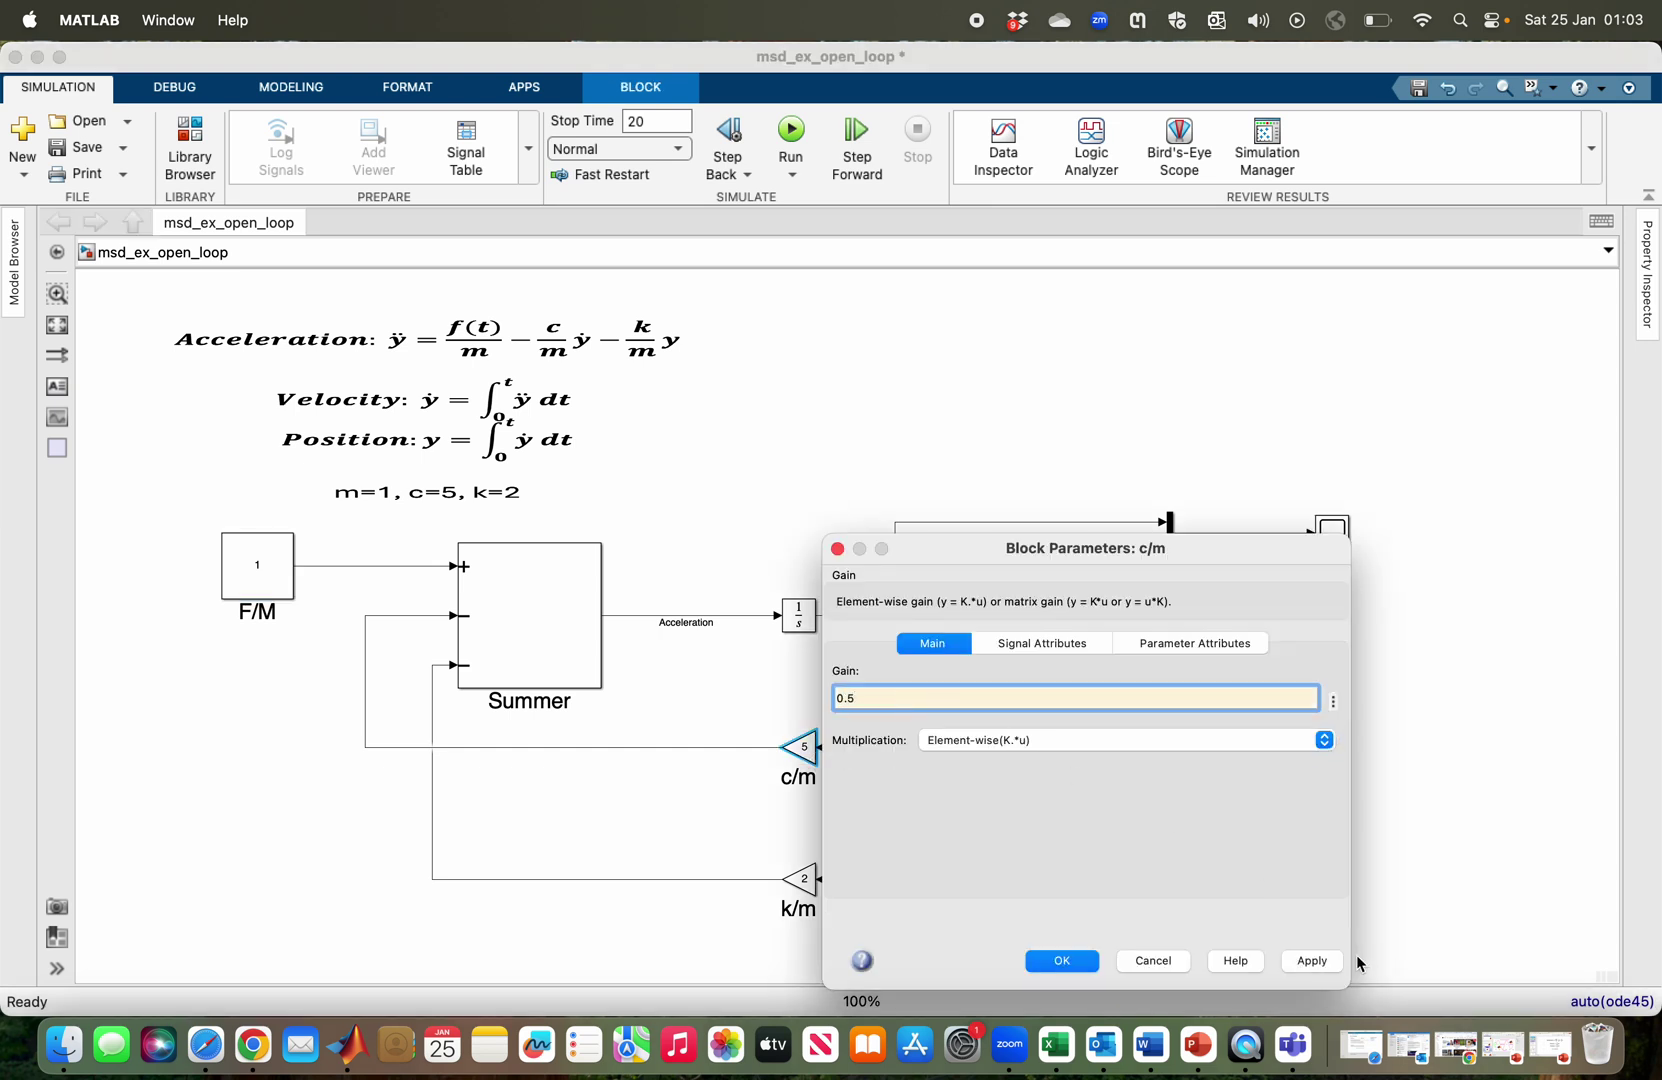
left_click(1314, 962)
left_click(1063, 962)
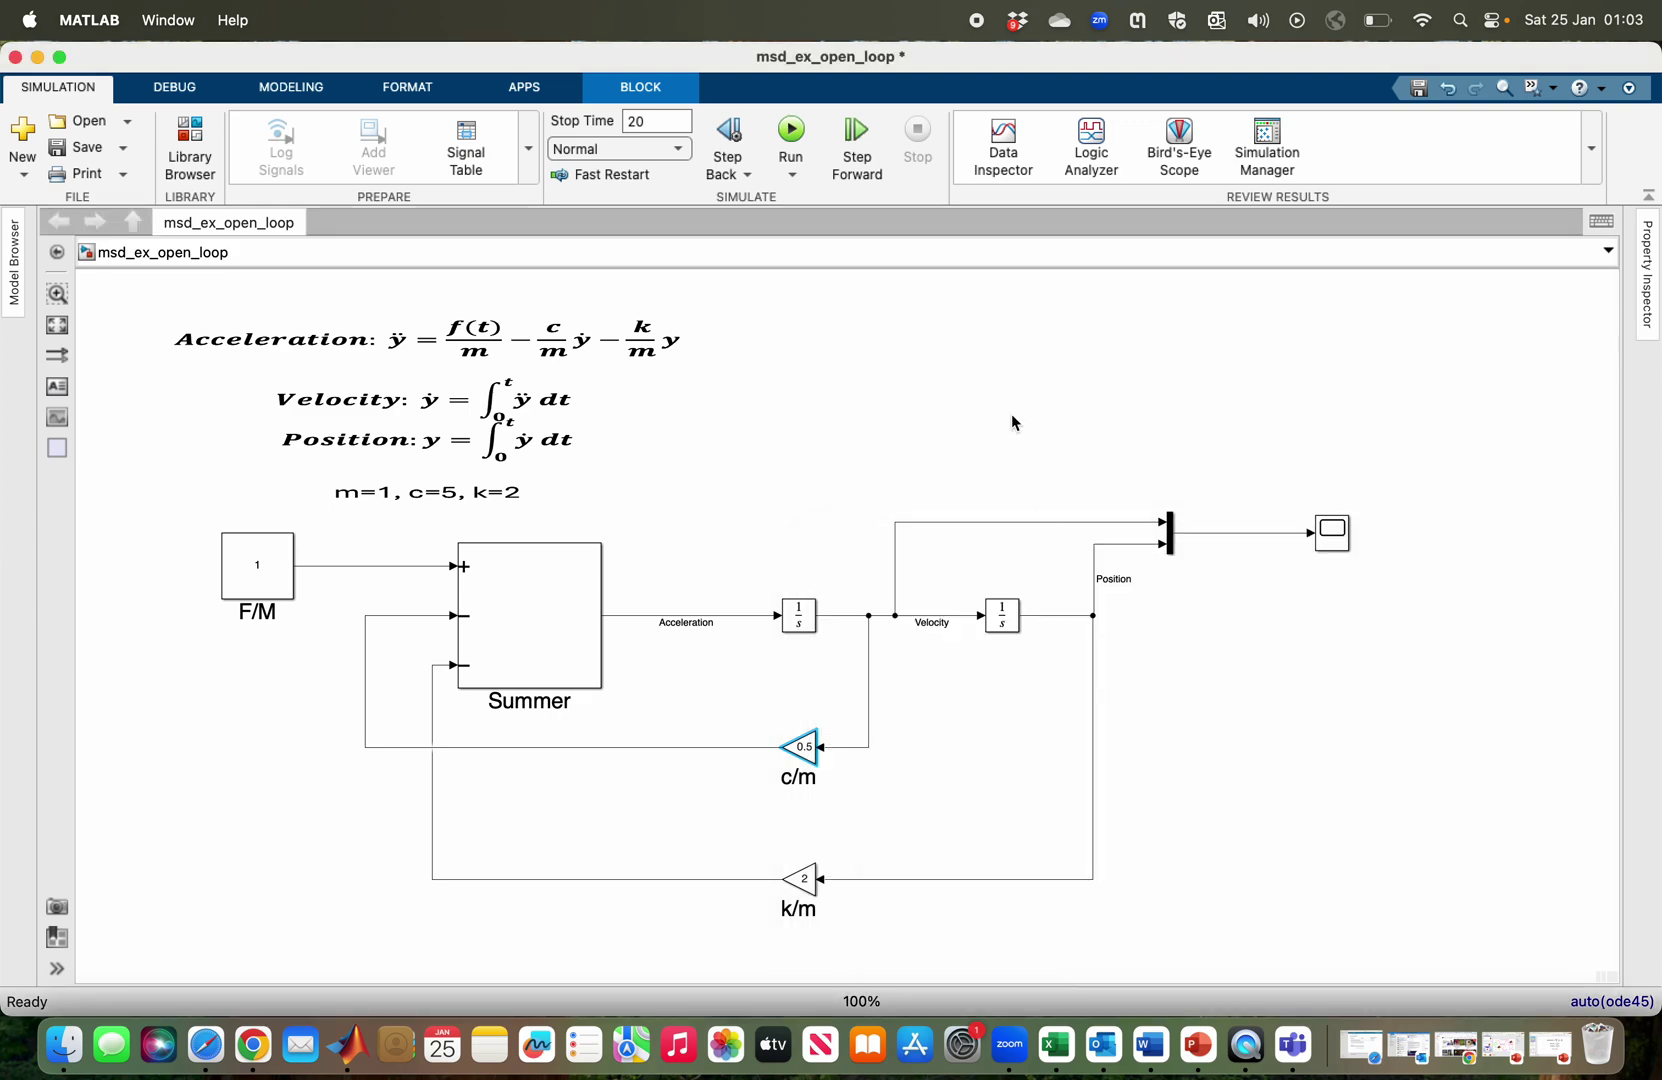
- Rerun the simulation and check that Position overshoots to about 0.77 before settling toward 0.5
left_click(789, 131)
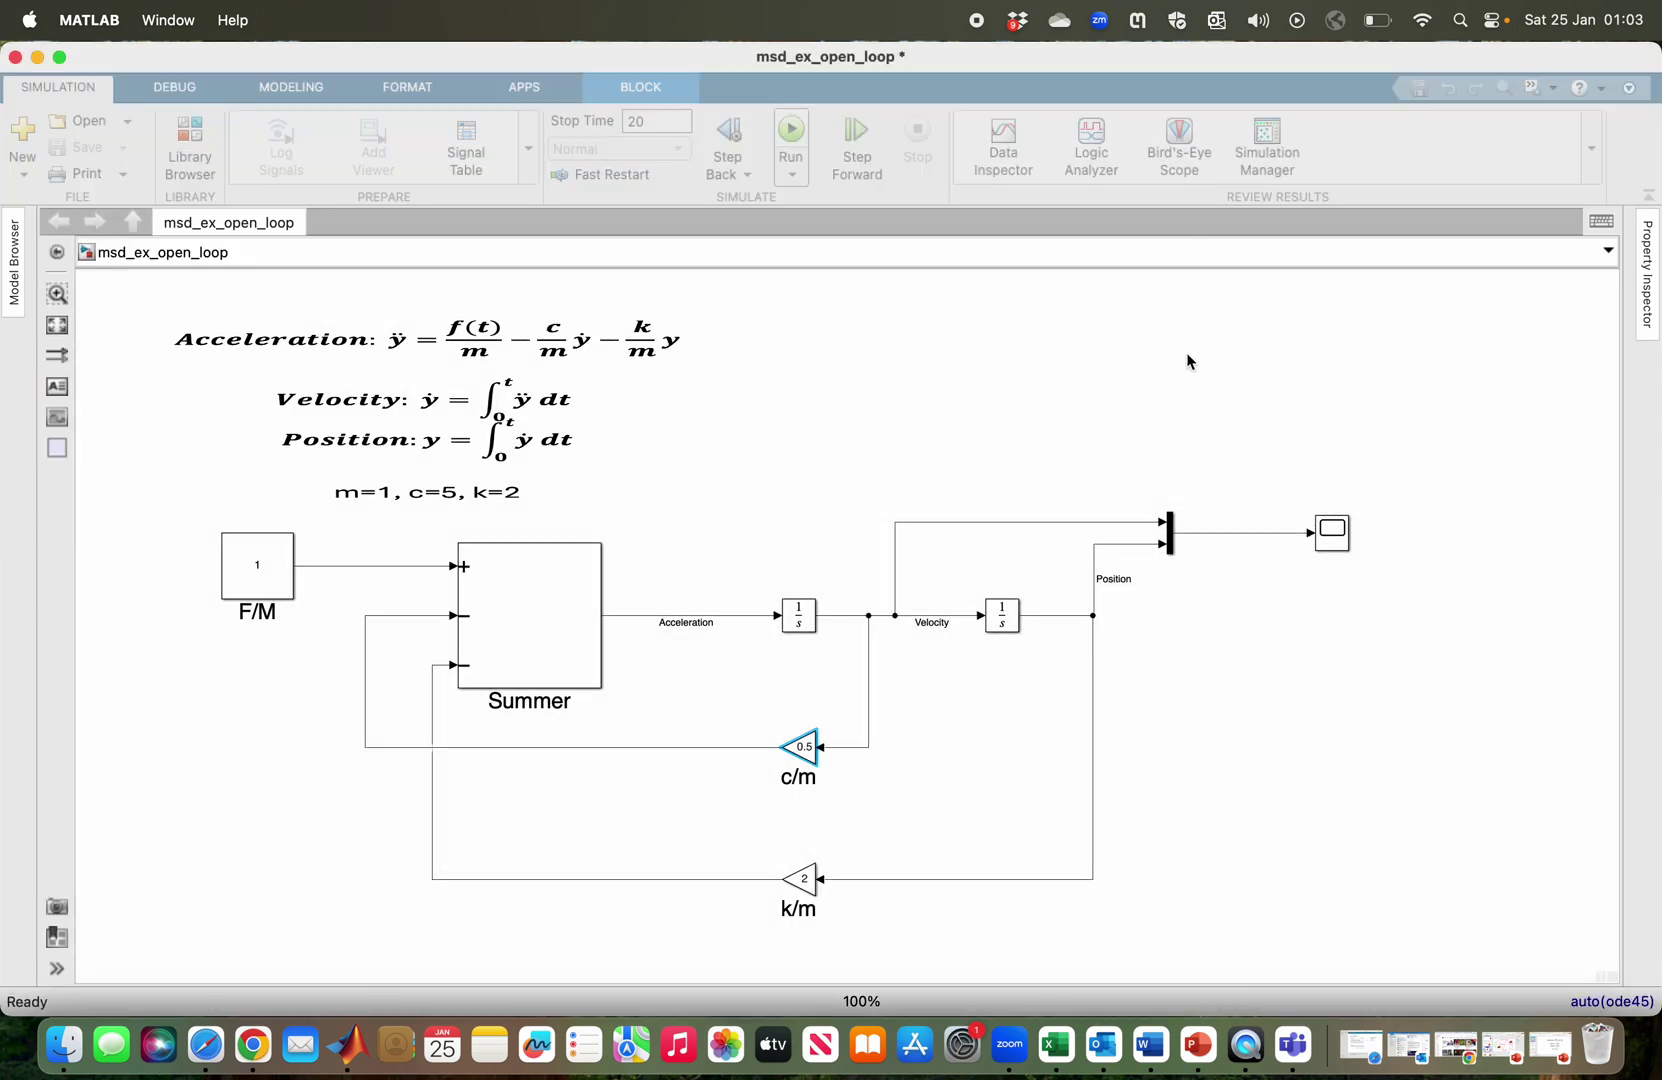
double_click(1333, 532)
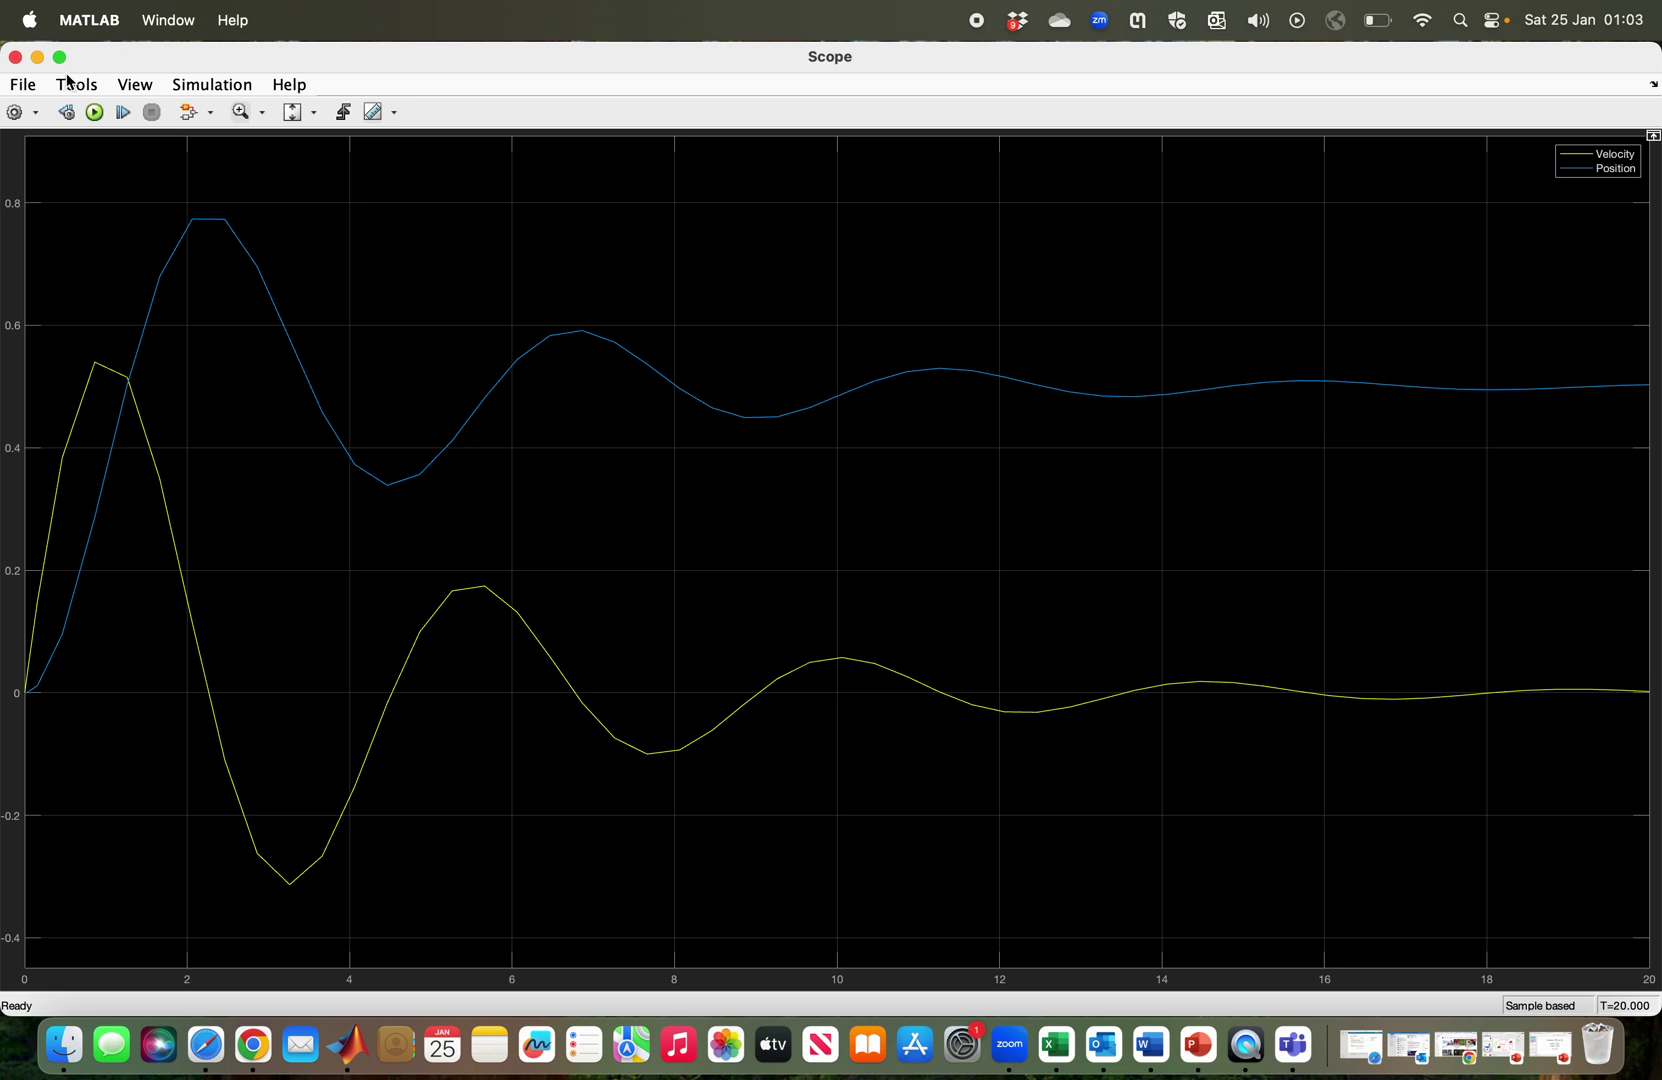
left_click(15, 57)
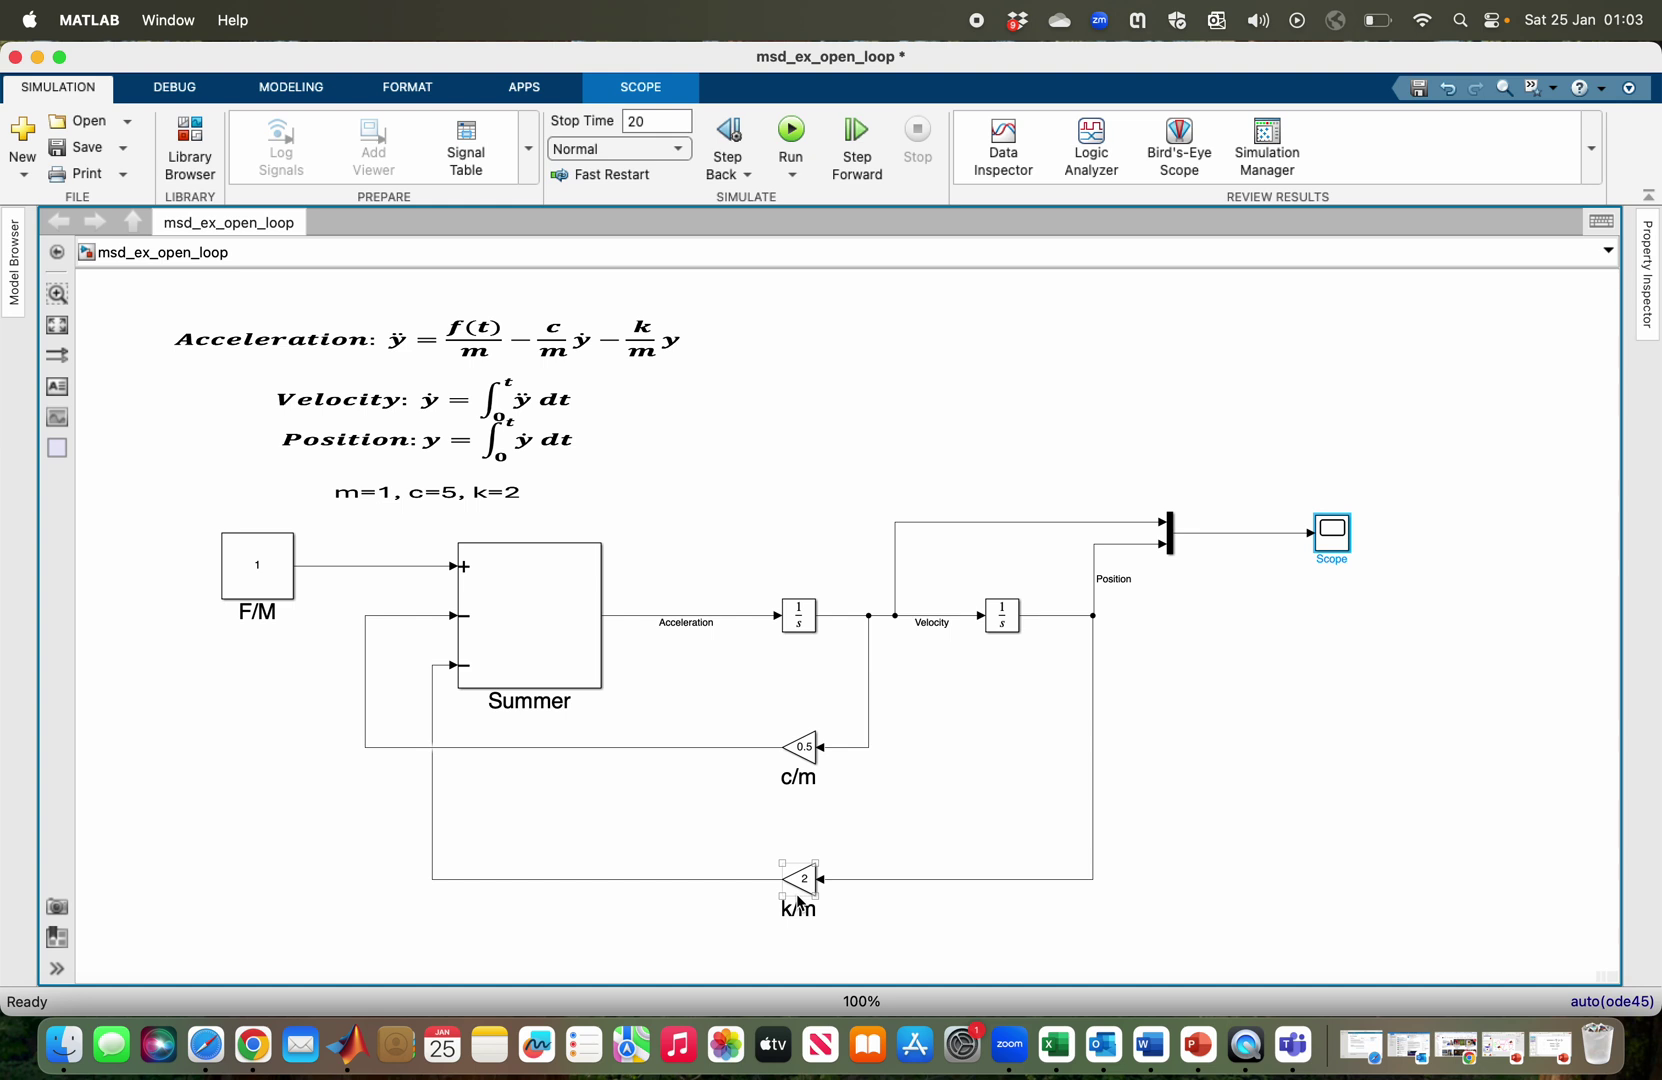
double_click(888, 516)
type("pace")
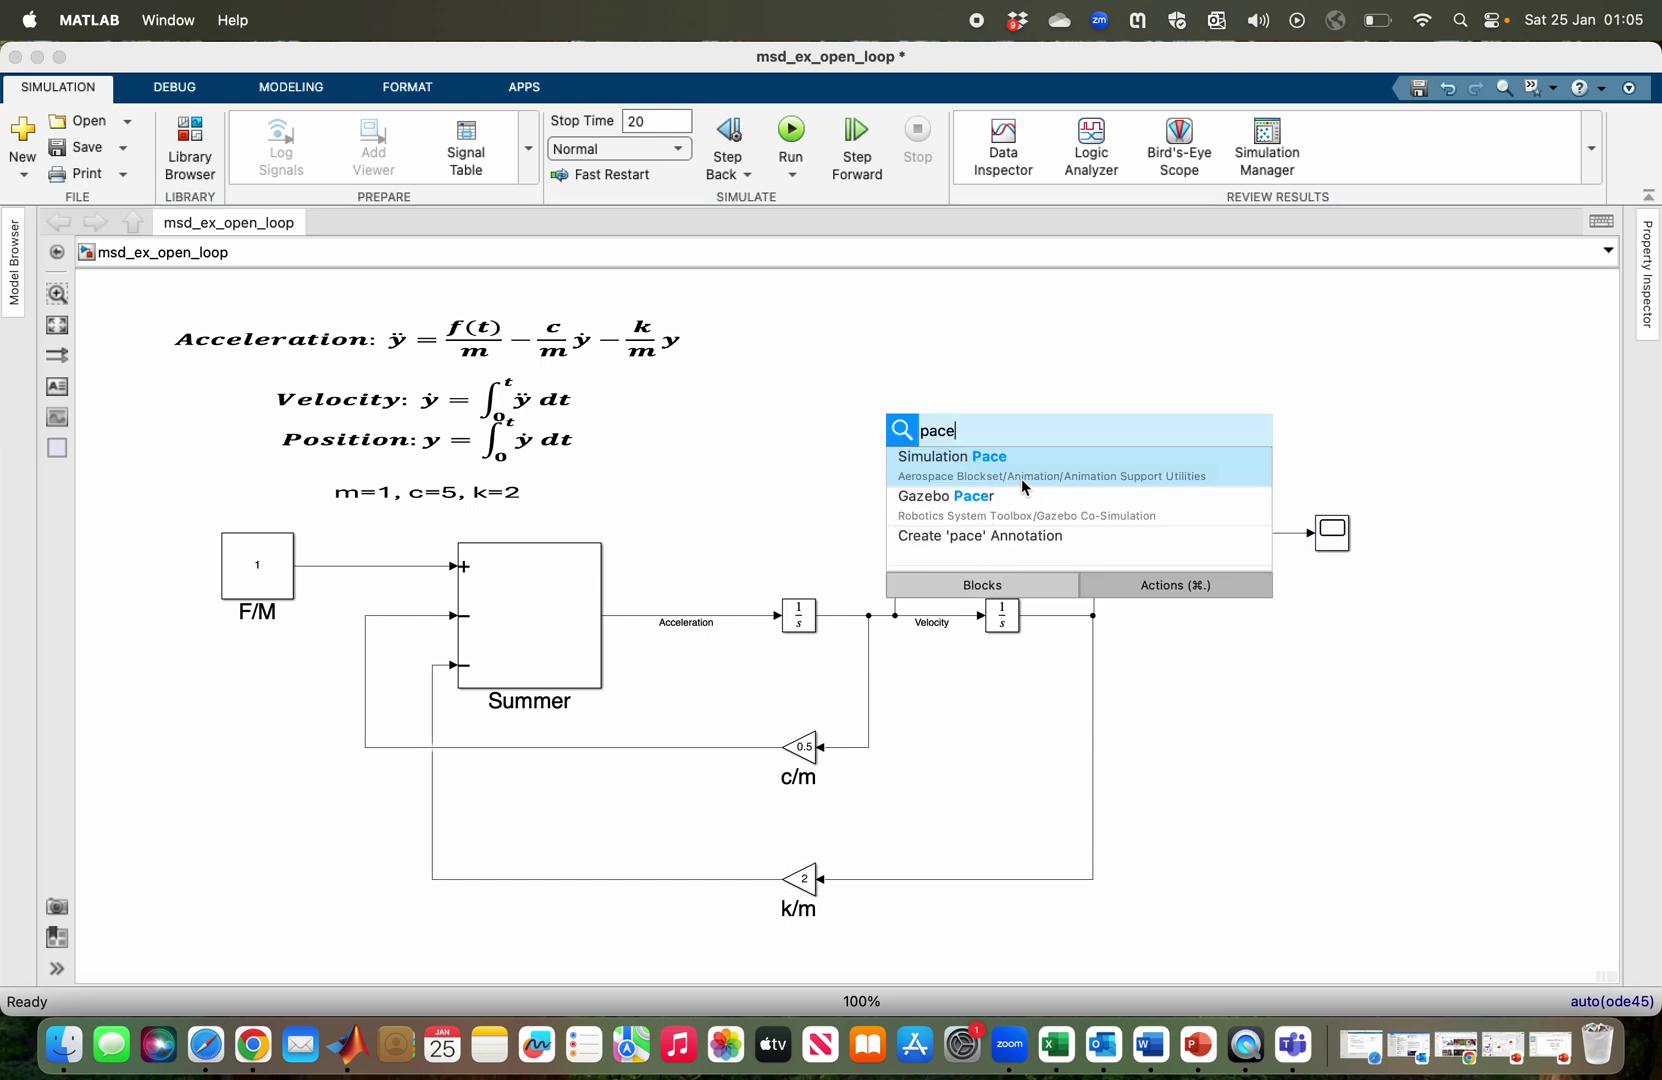
left_click(957, 479)
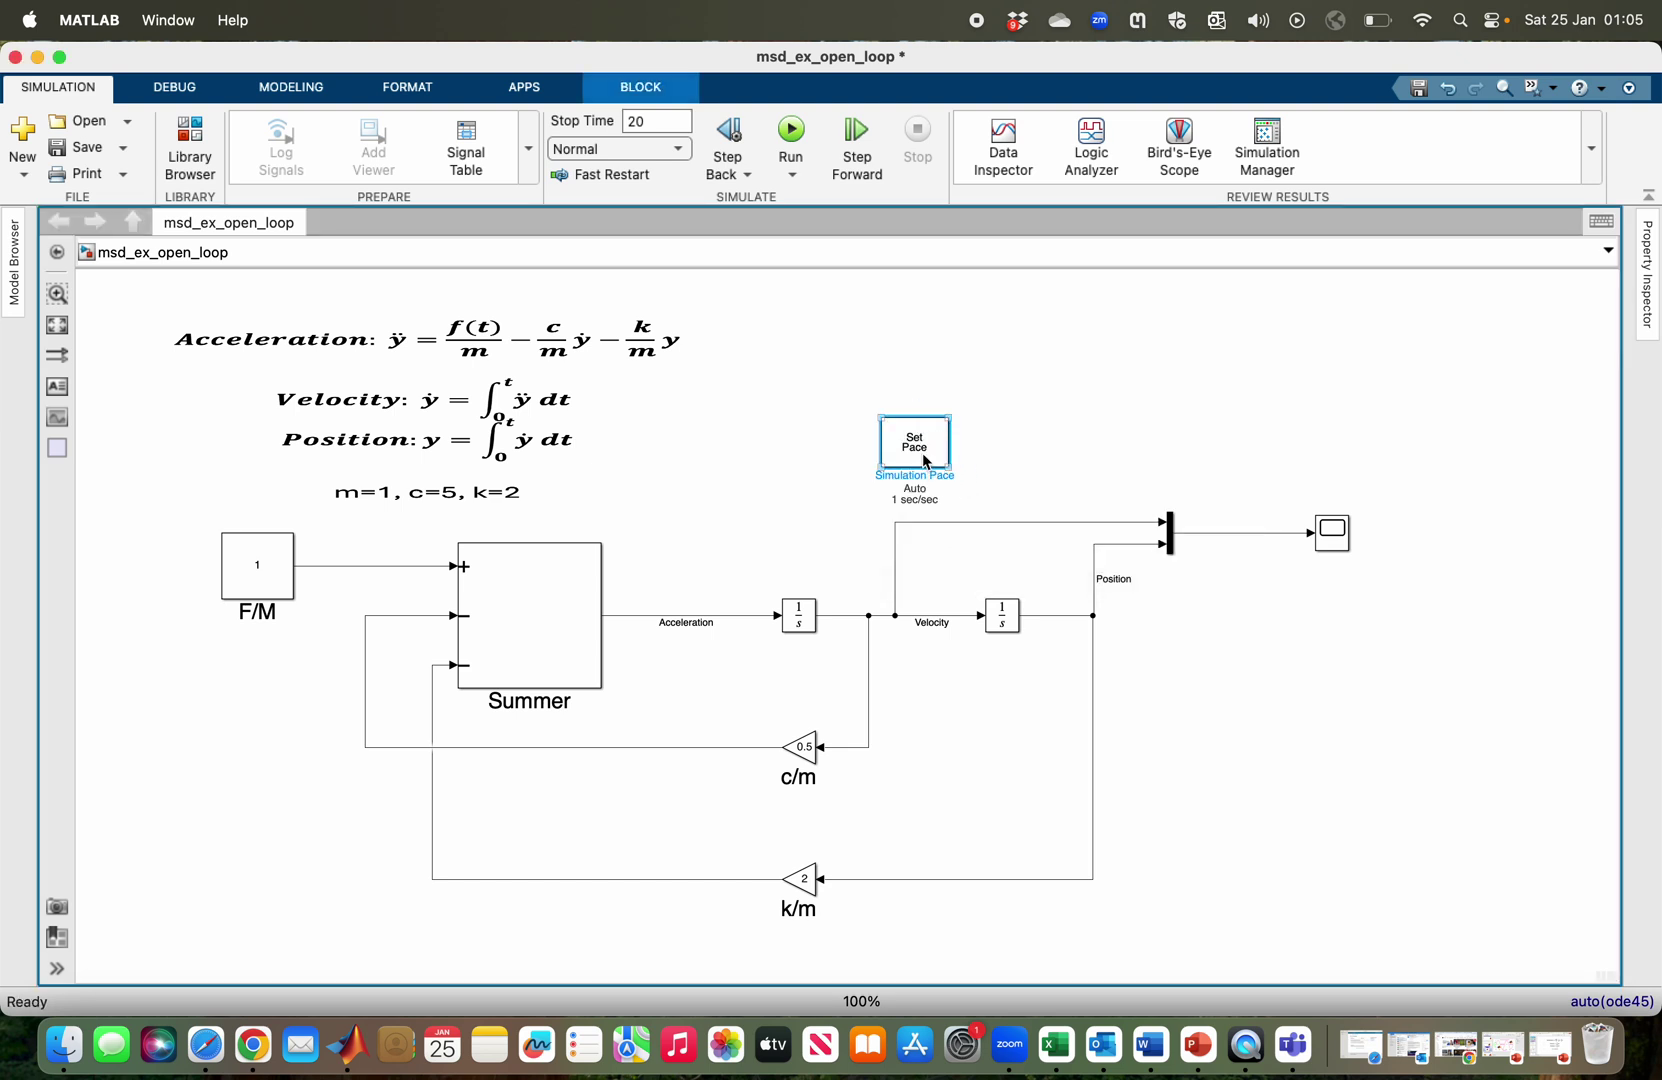
double_click(925, 461)
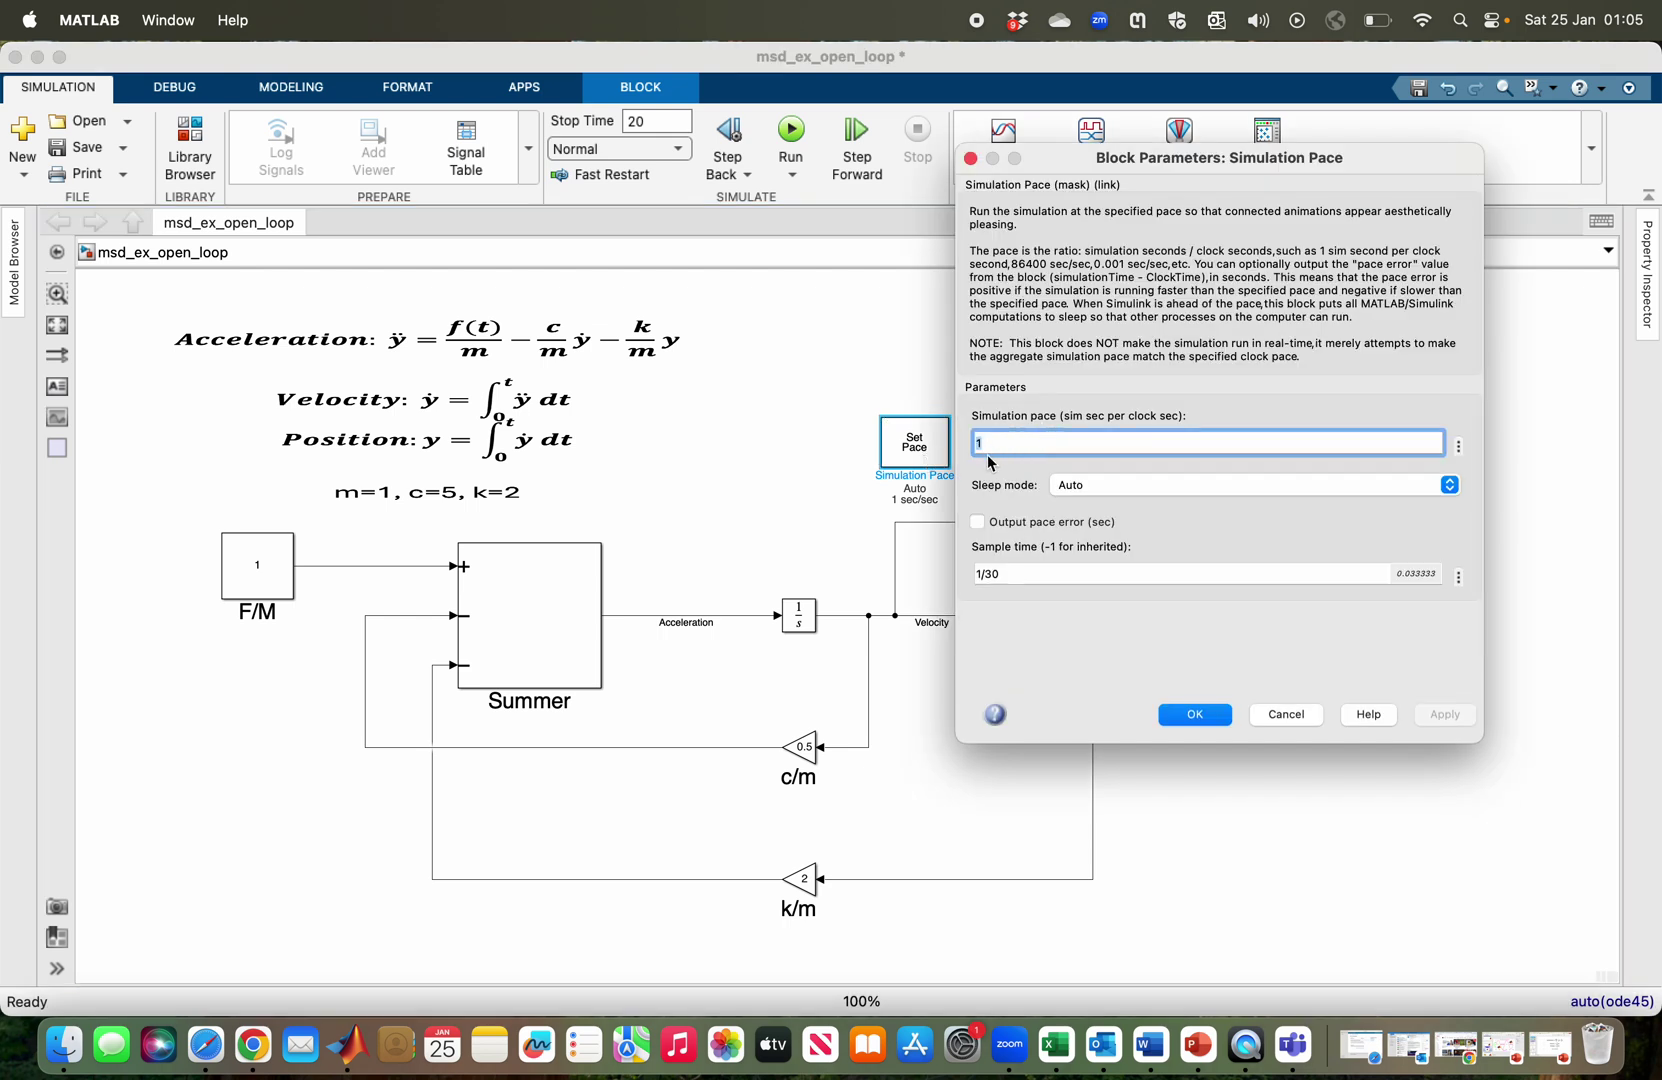
left_click(1193, 716)
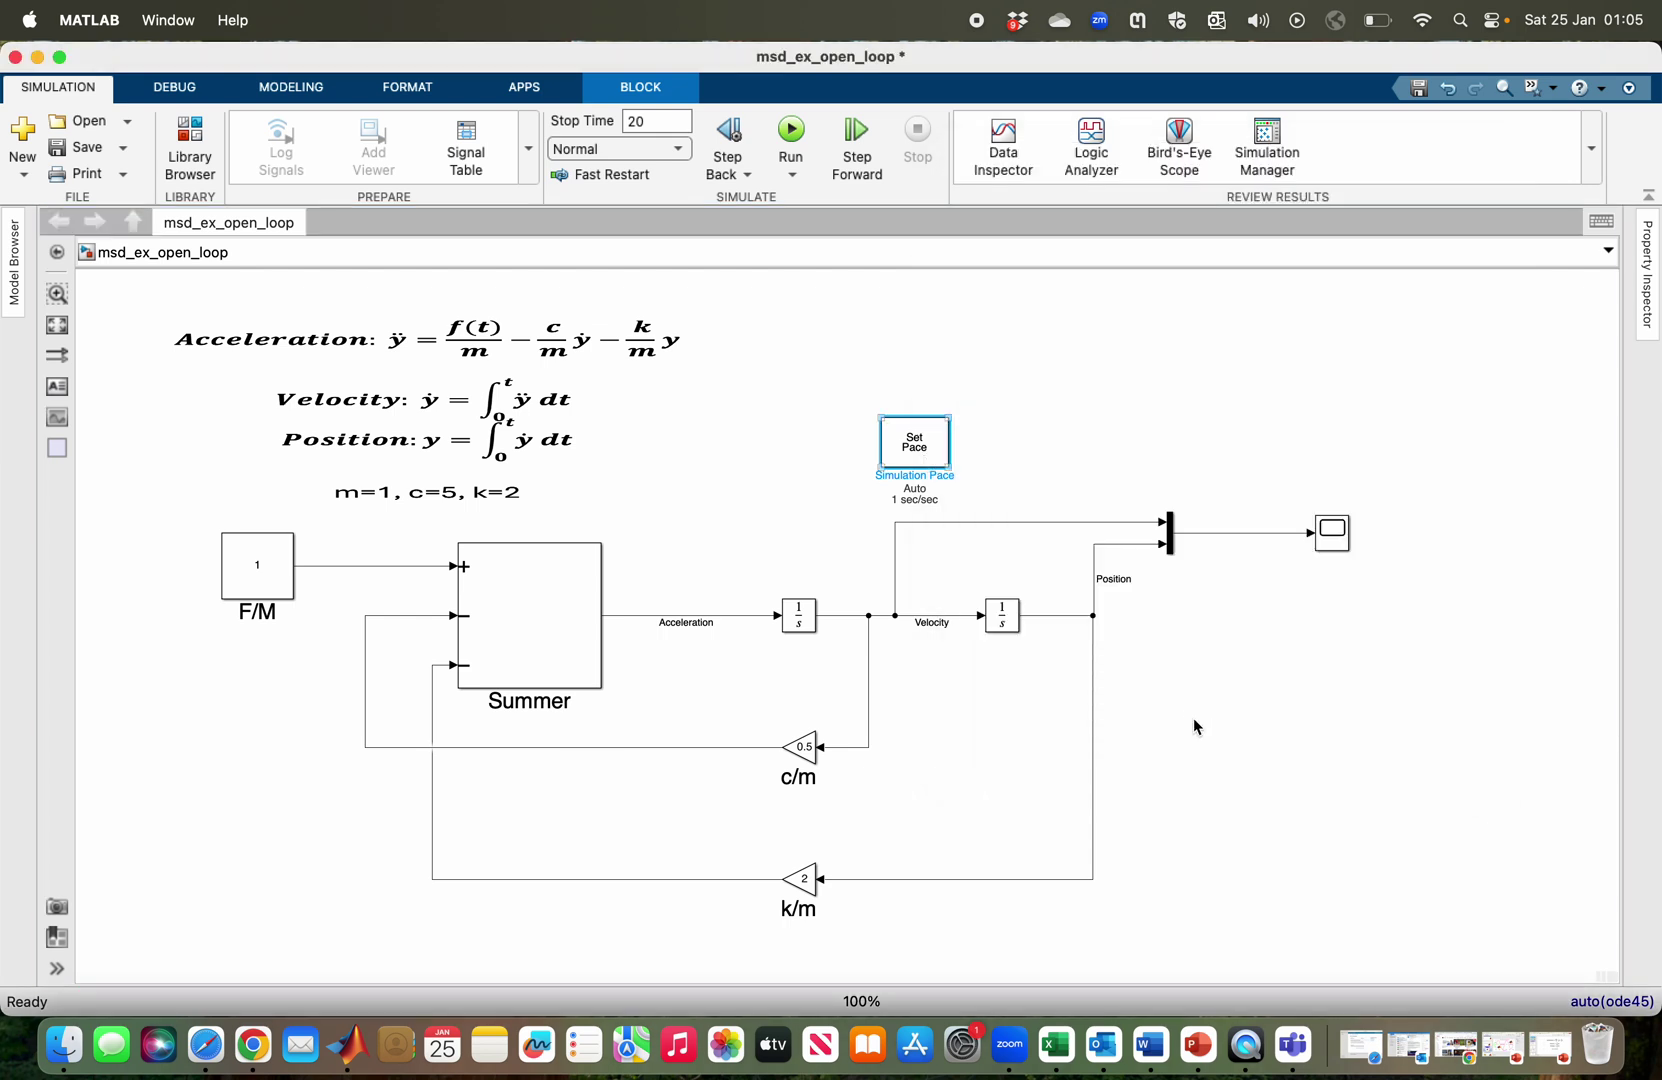
left_click(801, 129)
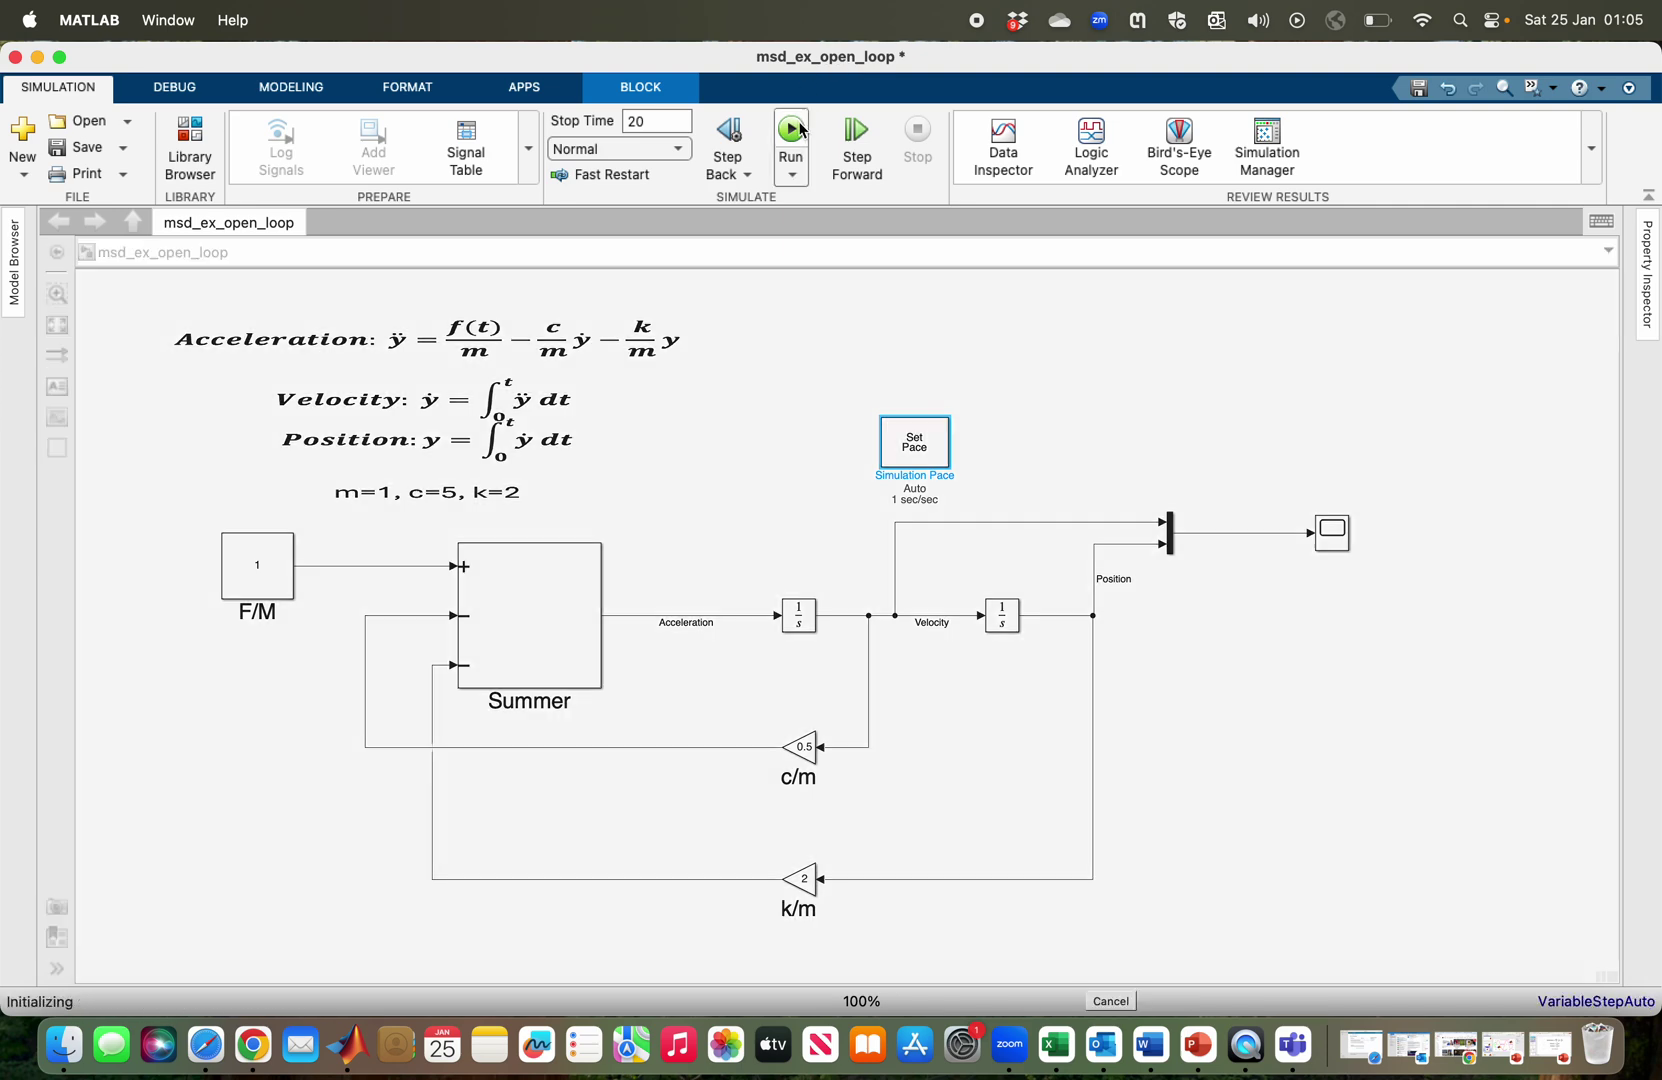
double_click(1334, 538)
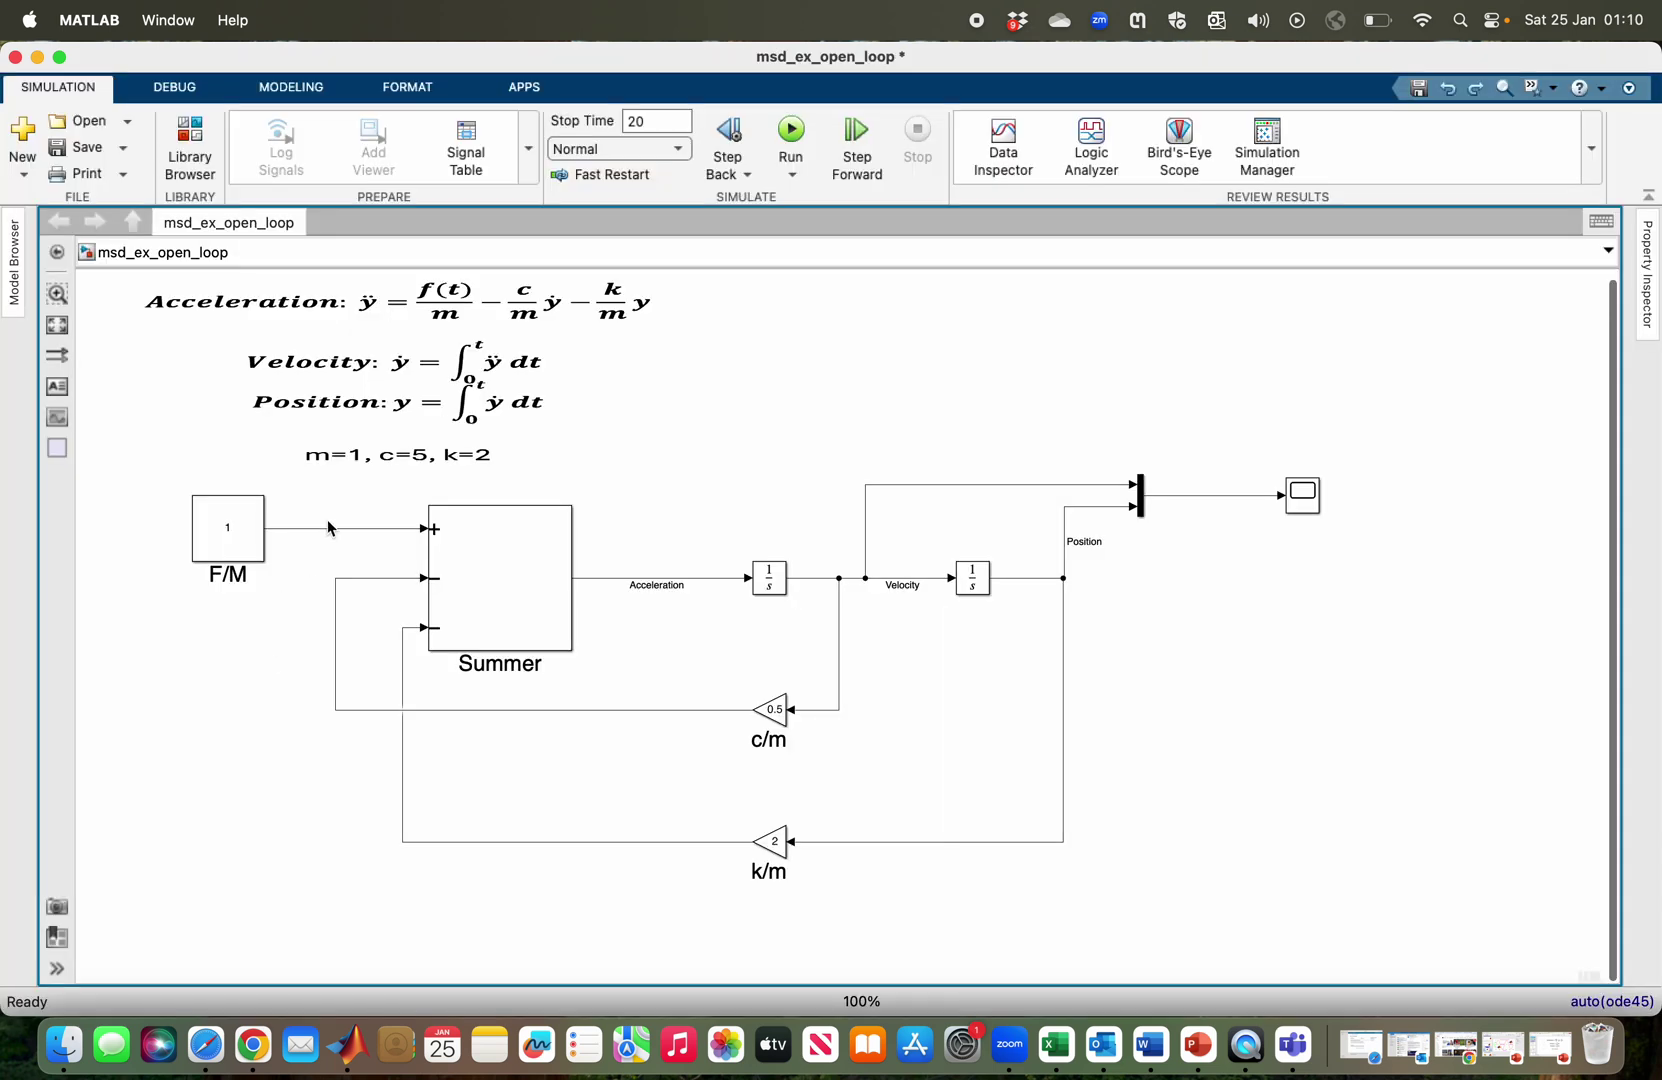
- Group the summer, integrators, gains and mux into a single Subsystem
left_click_drag(335, 497, 1189, 882)
right_click(1040, 856)
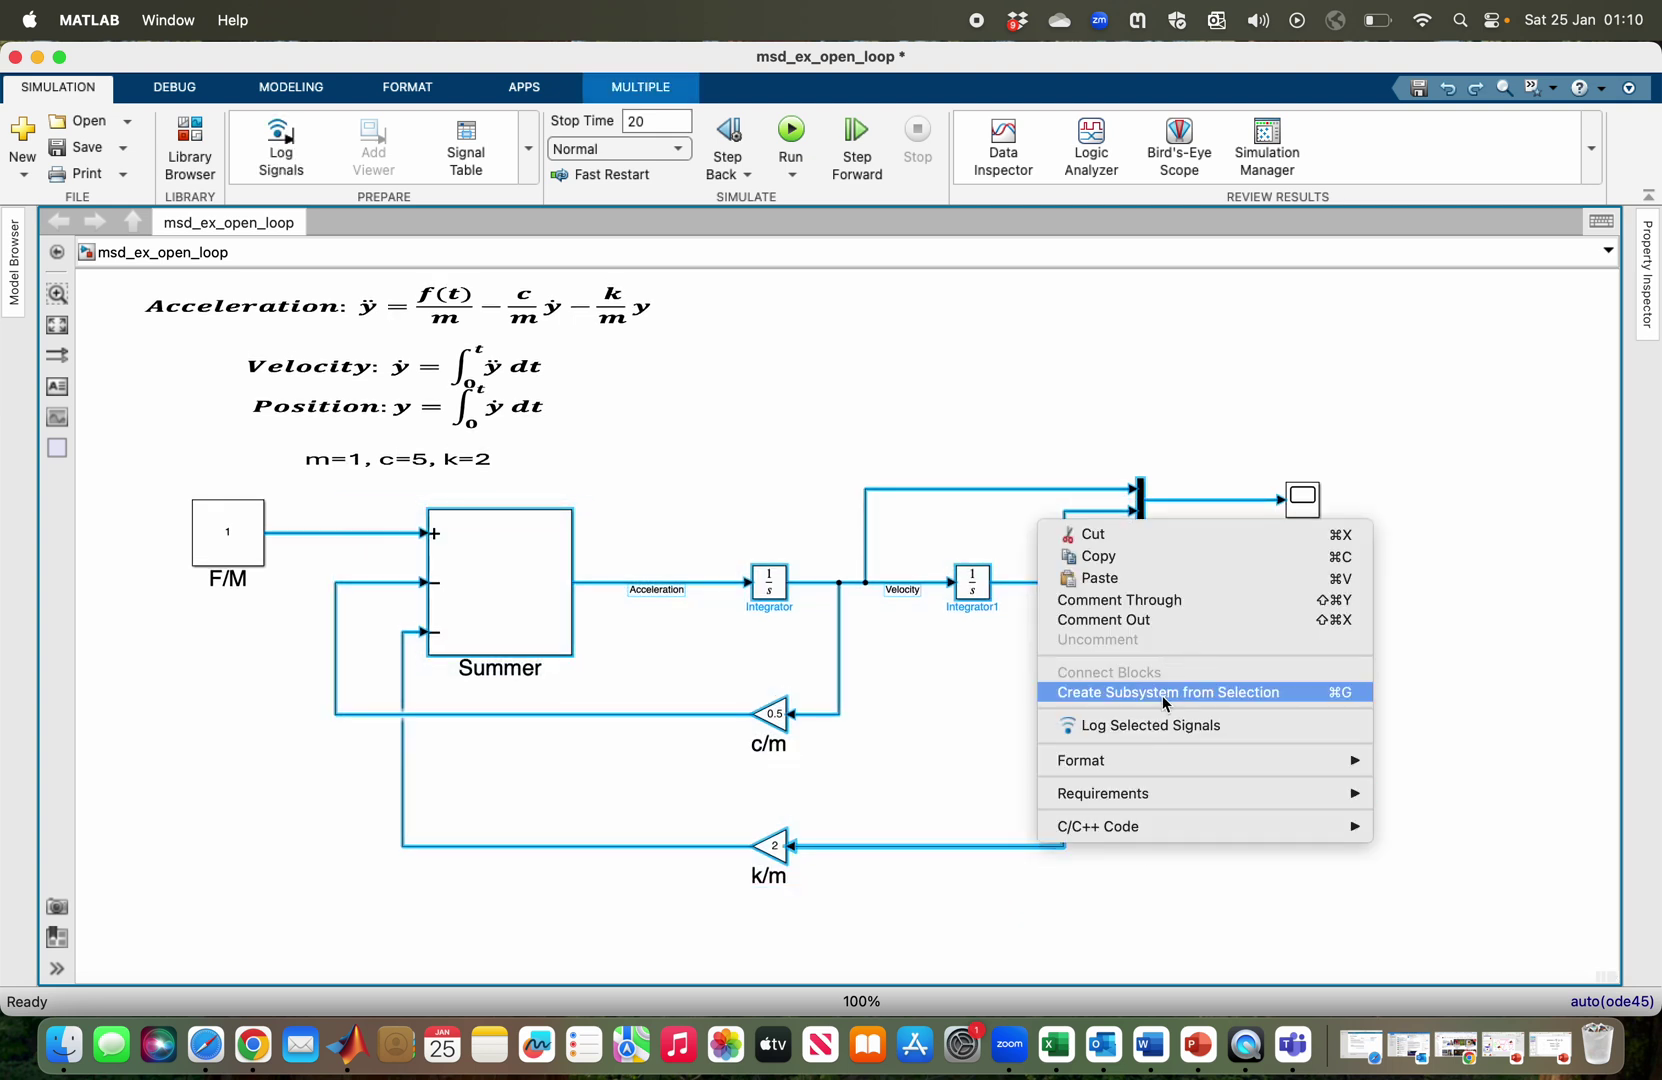
left_click(1172, 695)
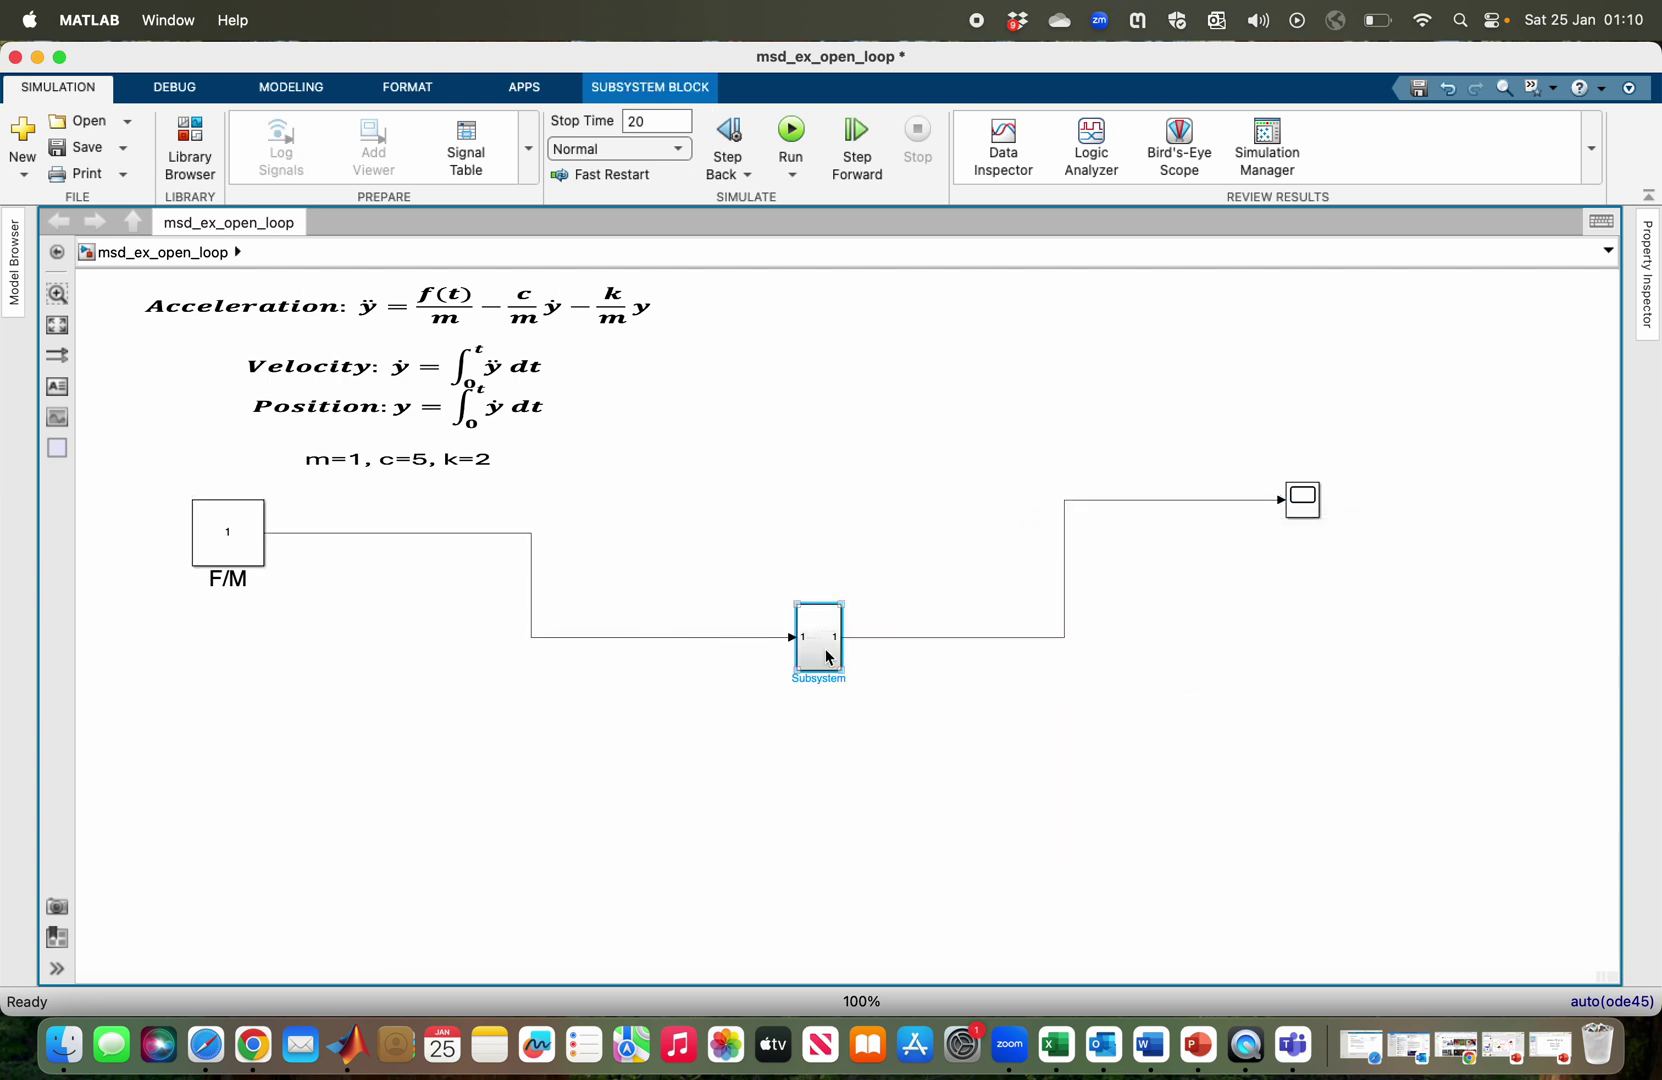
- Line up F/M, Subsystem and Scope in a straight row, then inspect the Subsystem's contents
left_click_drag(826, 656, 798, 552)
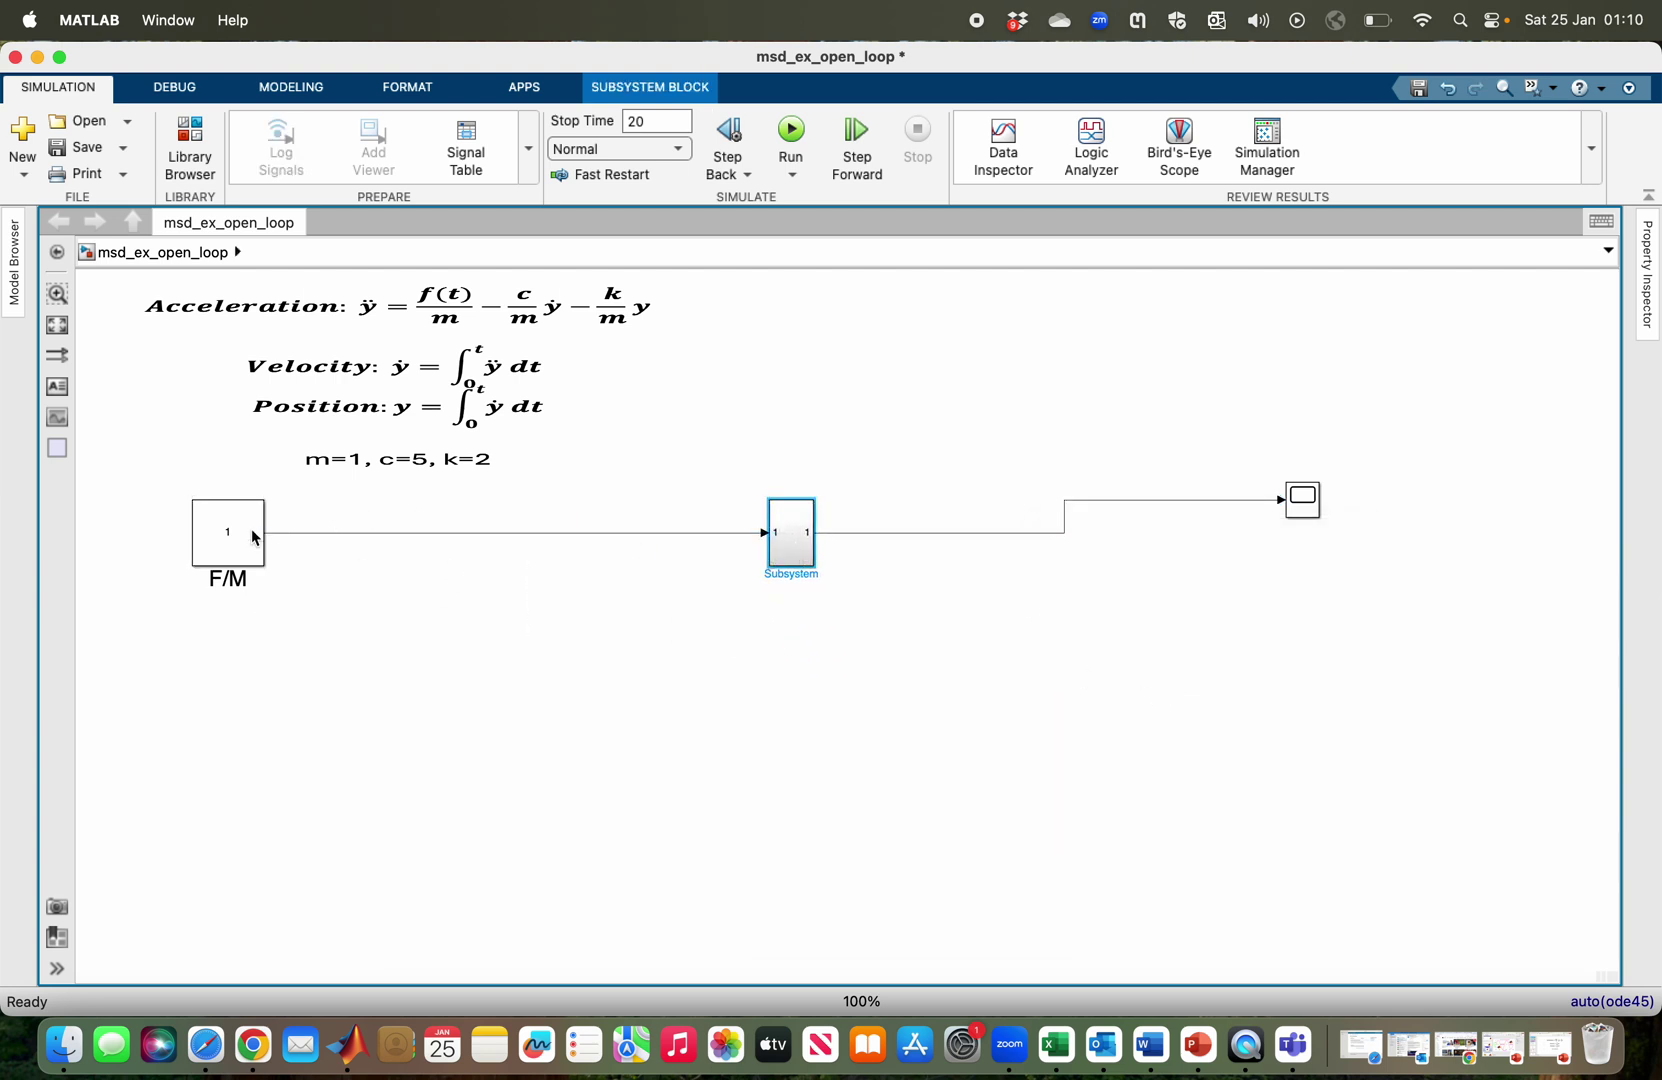
left_click_drag(234, 540, 668, 542)
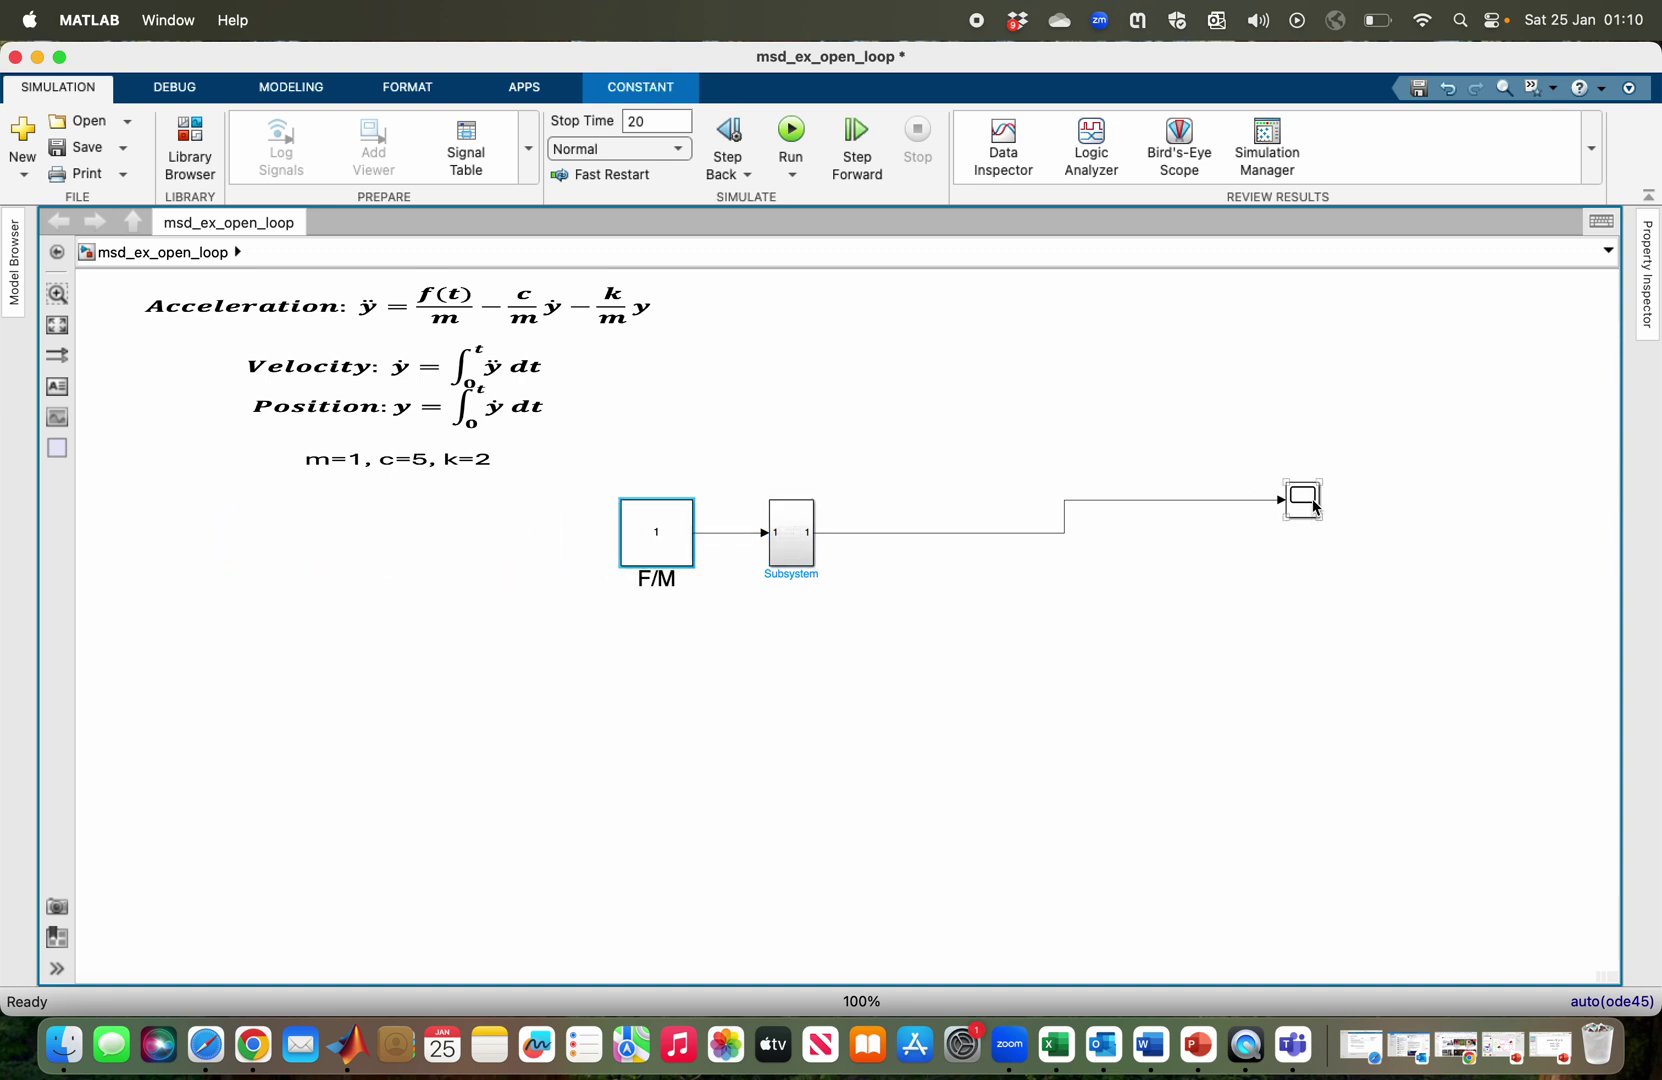
left_click_drag(1313, 507, 965, 537)
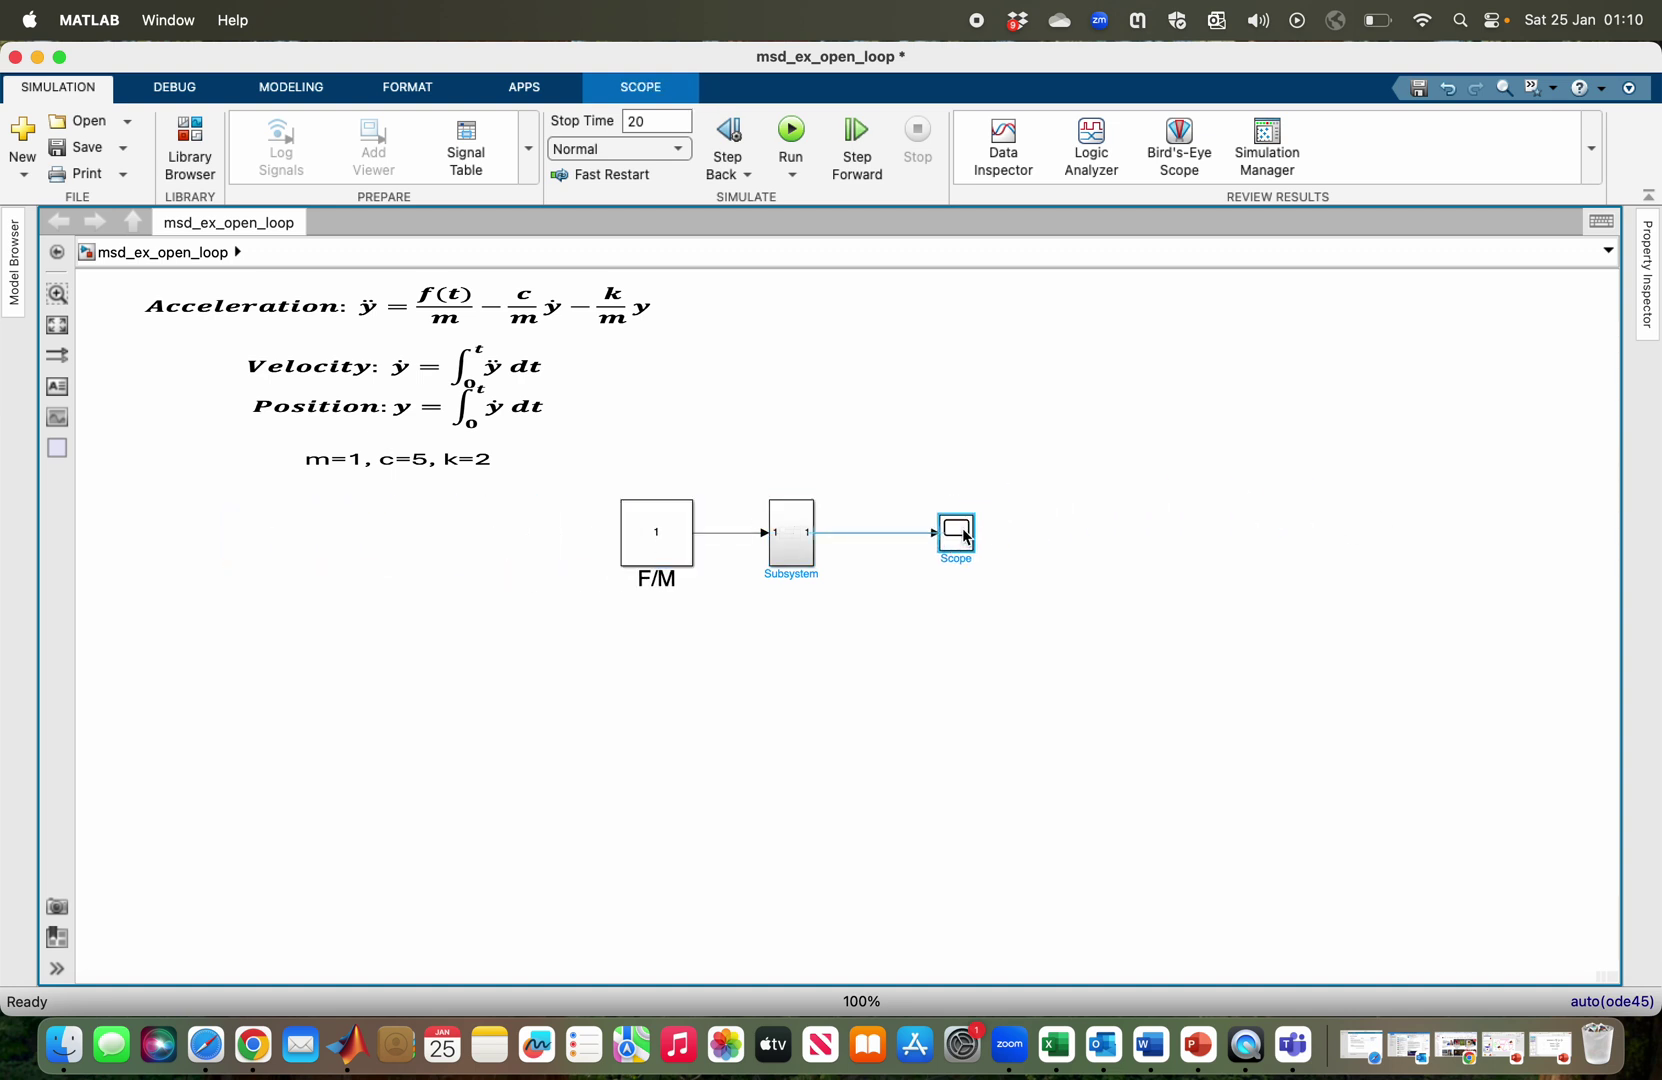
double_click(792, 551)
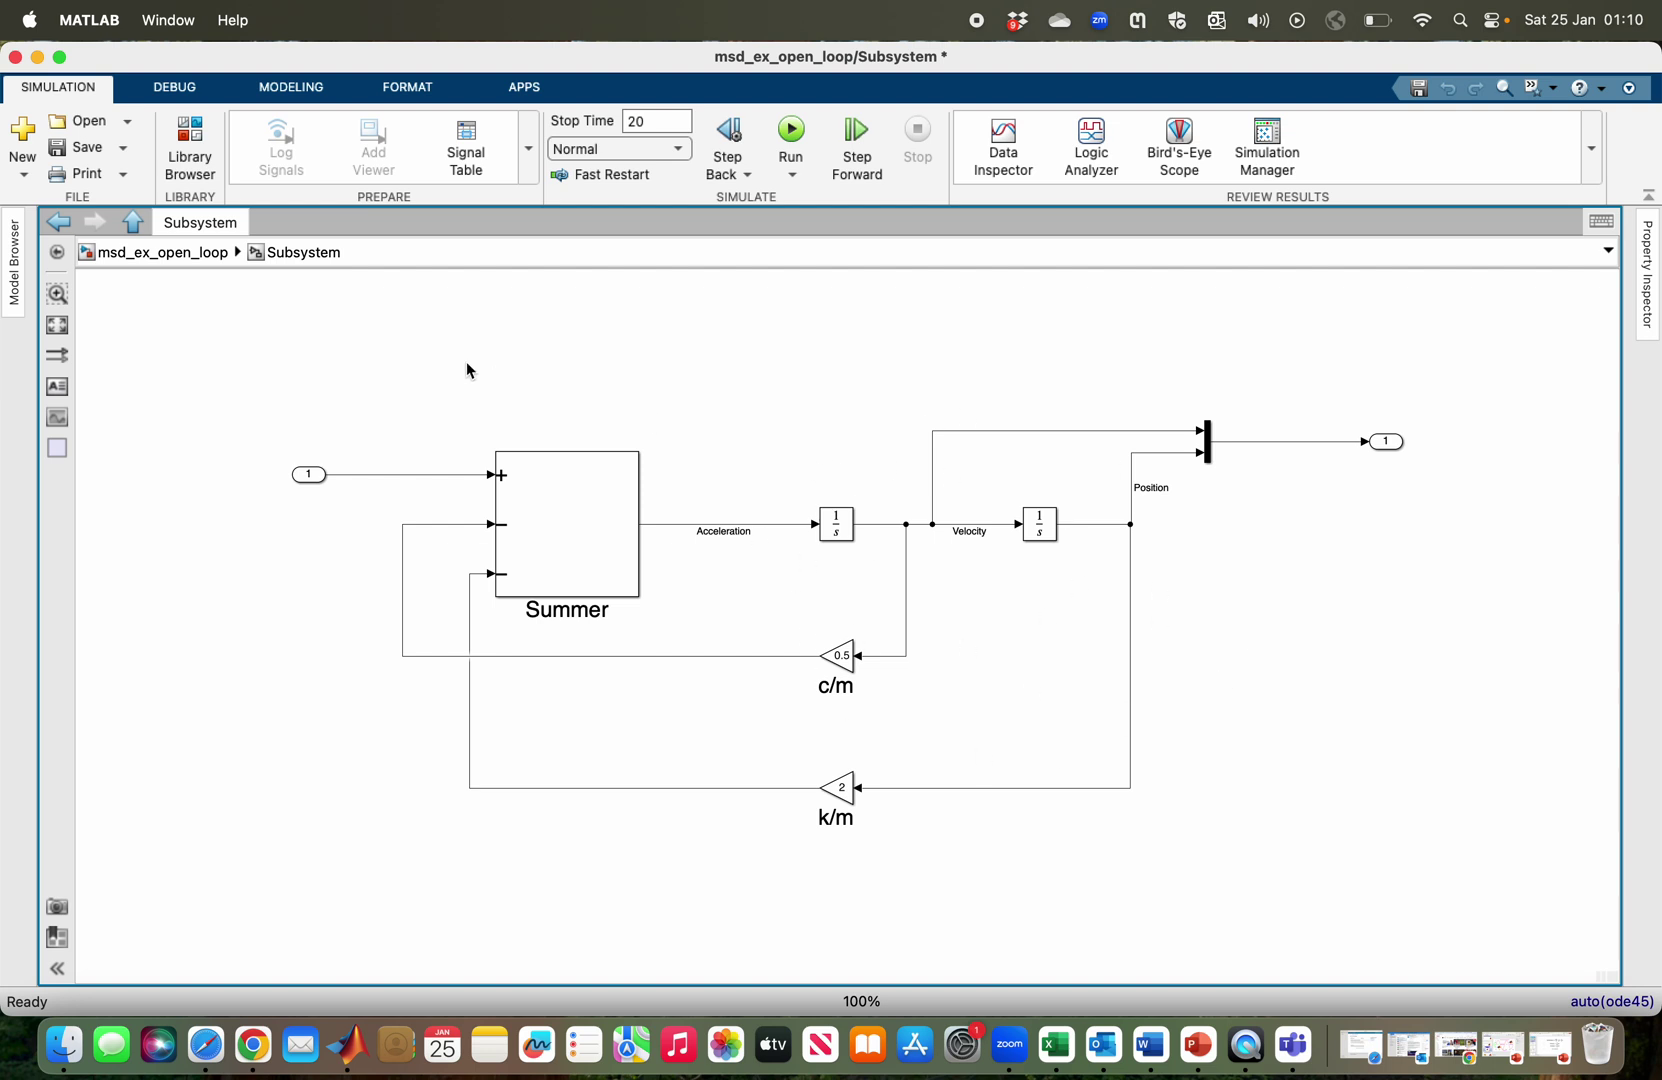
left_click(178, 254)
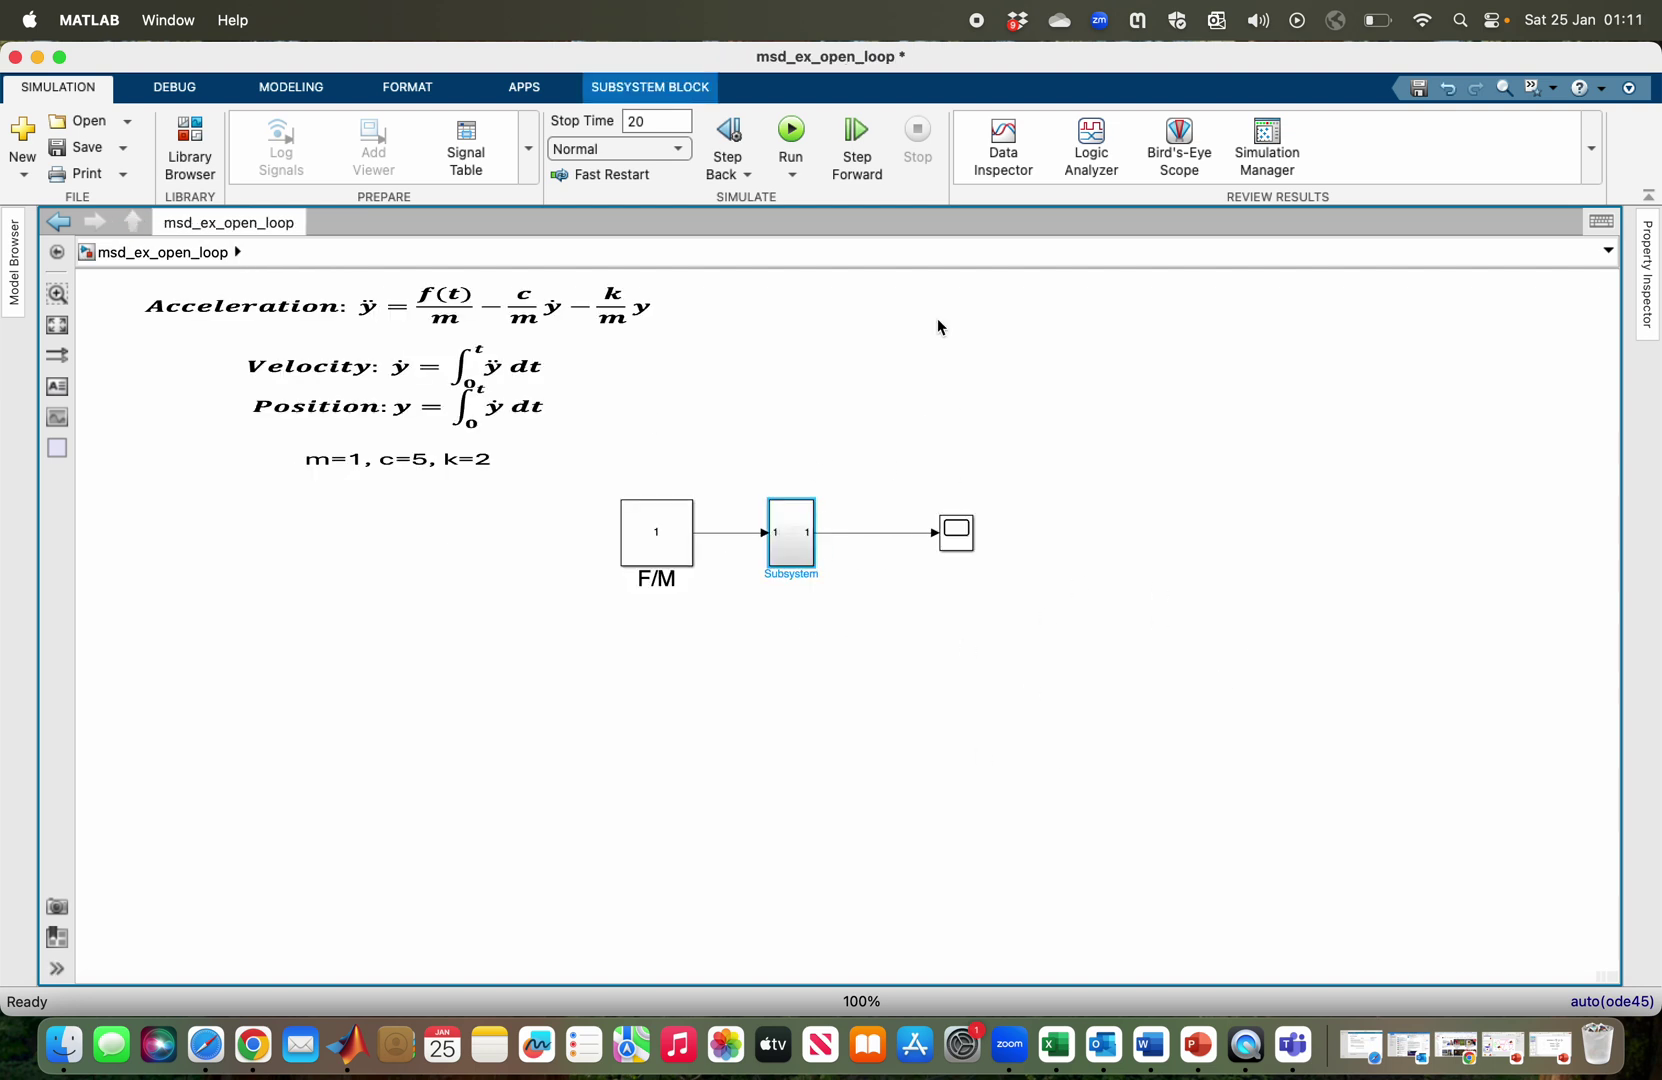